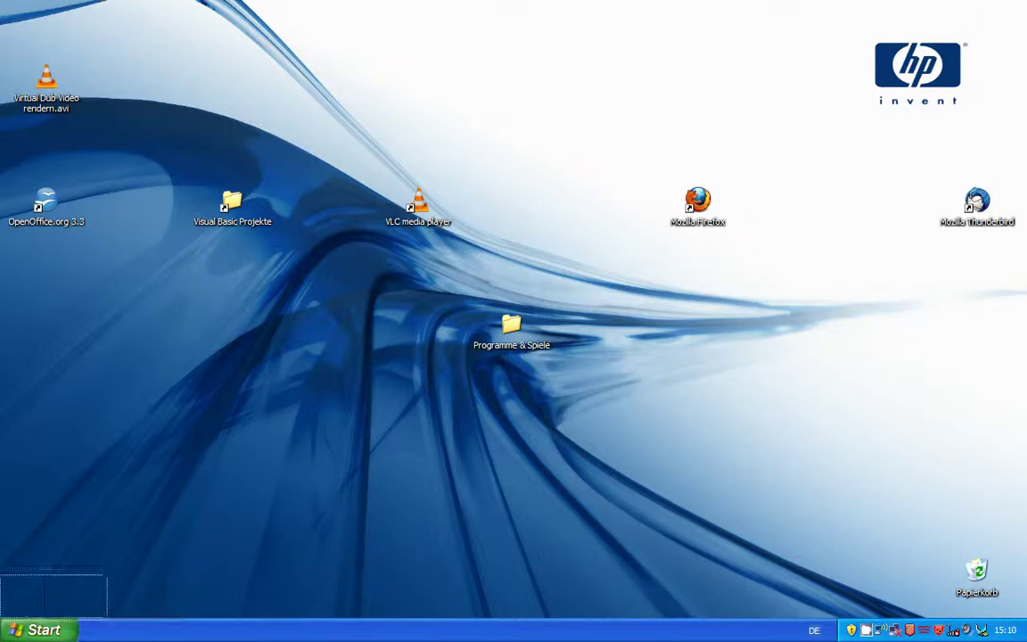
pyautogui.moveTo(0, 463); pyautogui.dragTo(994, 616)
pyautogui.click(711, 485)
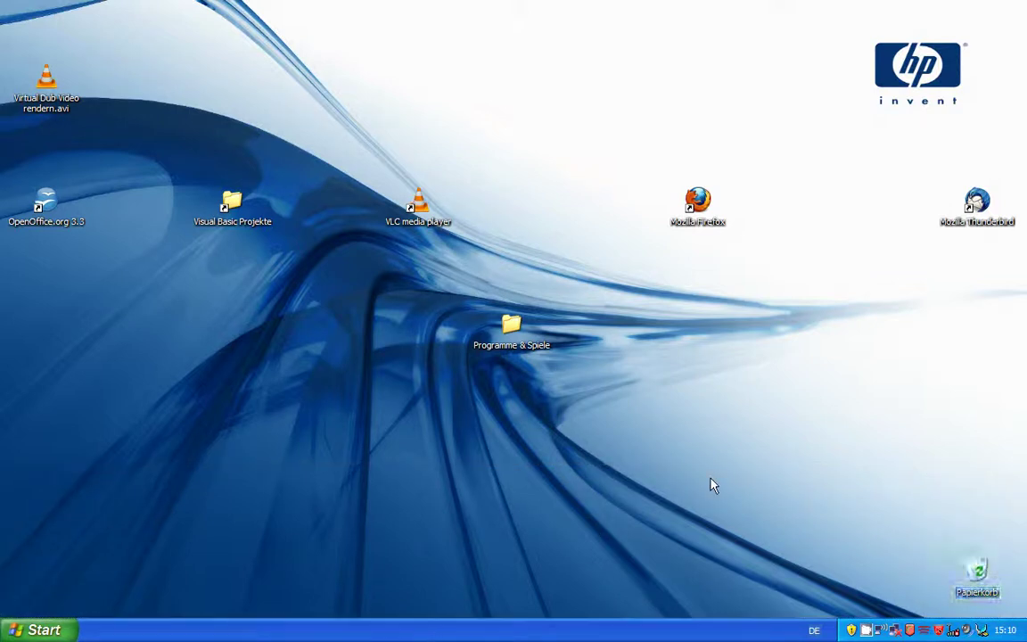
# - Launch the System Configuration Utility by running the command msconfig
pyautogui.click(36, 629)
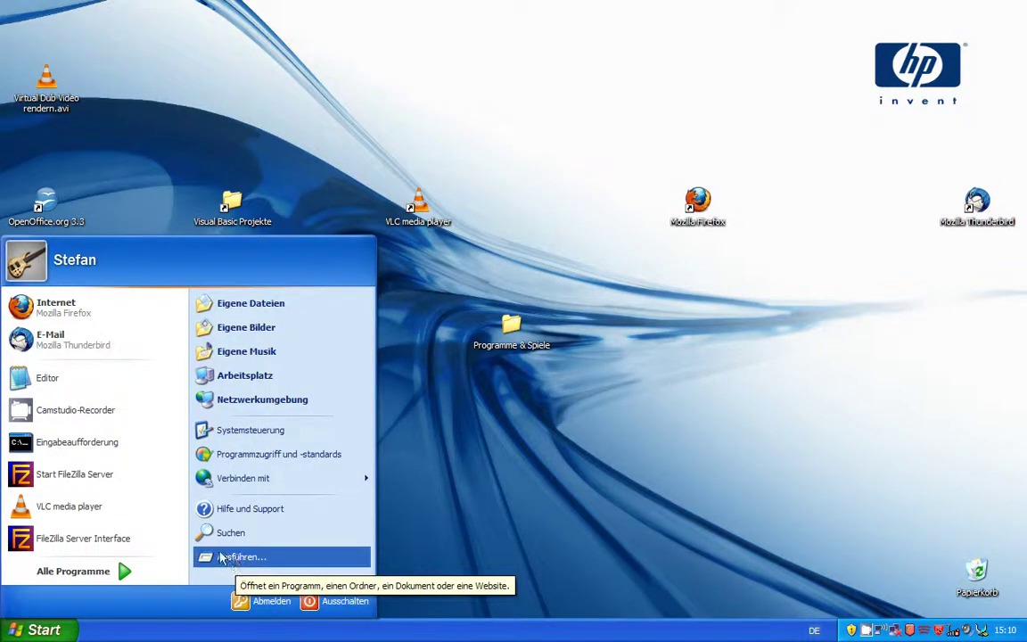
pyautogui.click(240, 557)
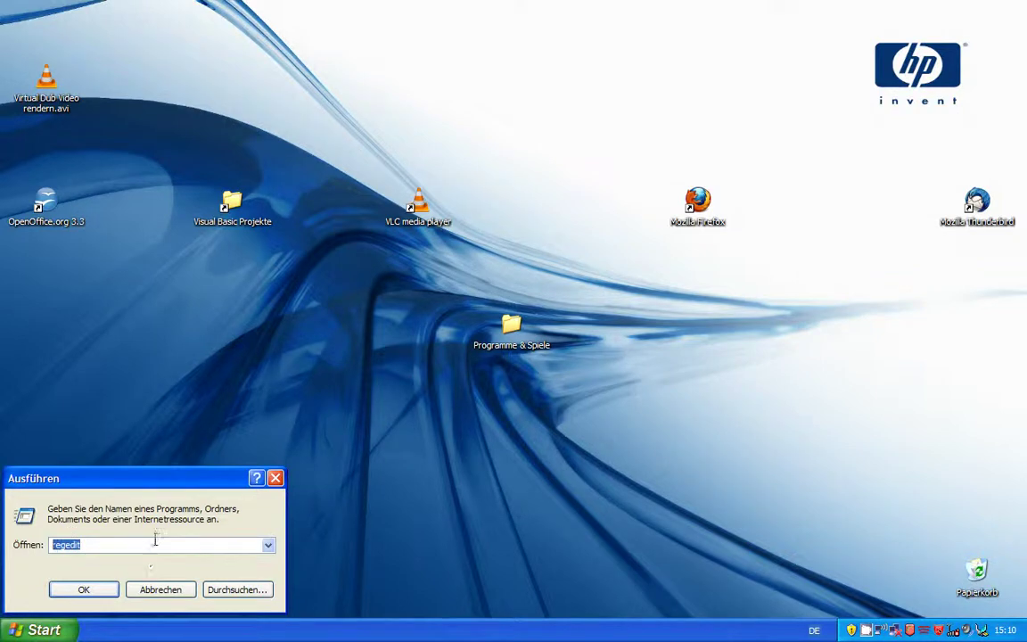
pyautogui.press('BackSpace')
pyautogui.write('msc')
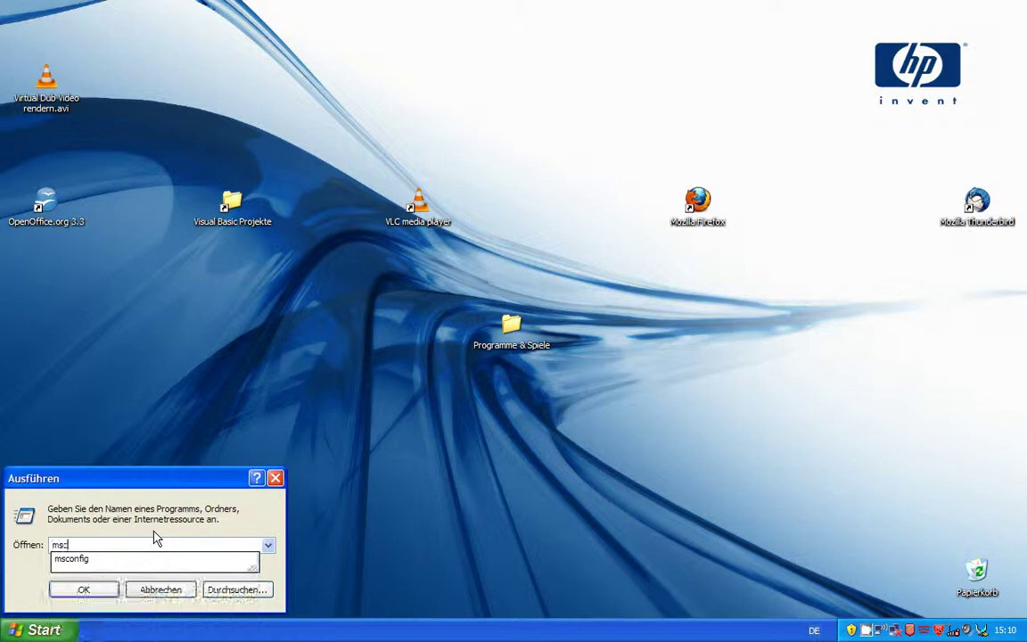
pyautogui.write('onfi')
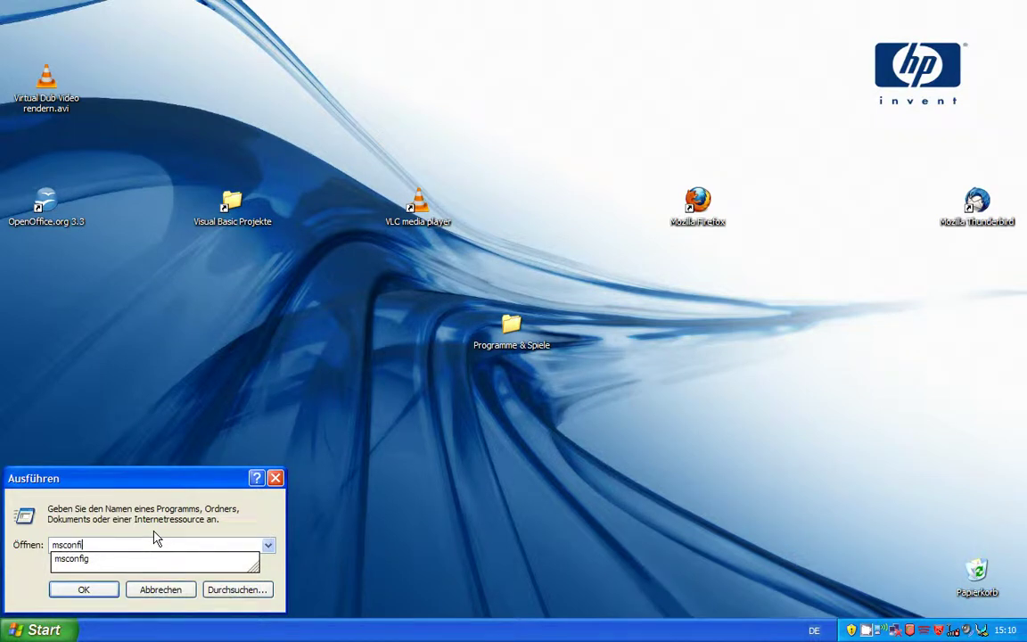
pyautogui.write('g')
pyautogui.doubleClick(101, 543)
pyautogui.click(102, 544)
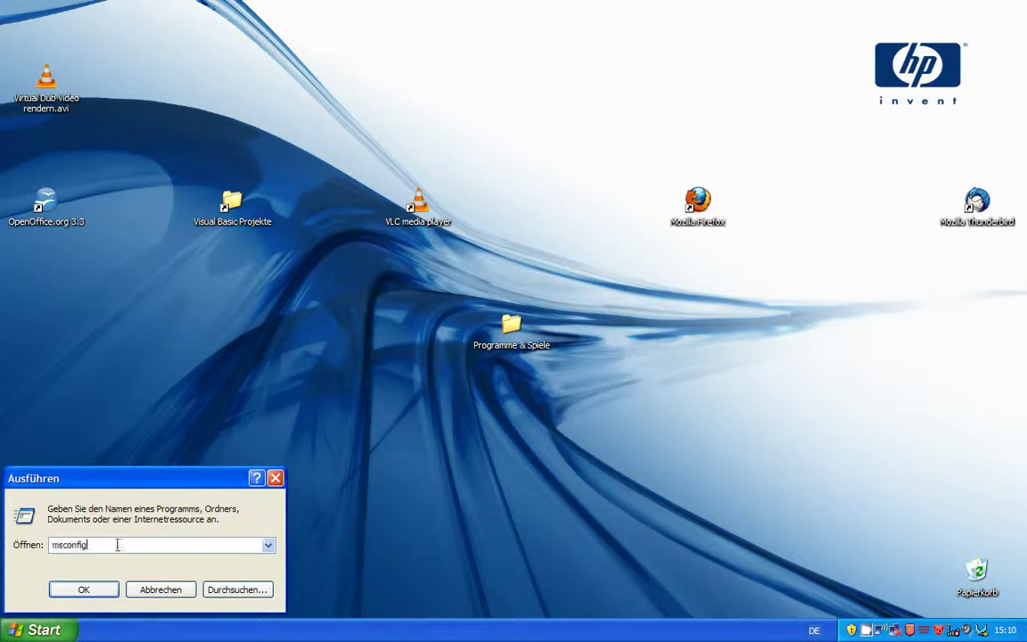
pyautogui.click(83, 589)
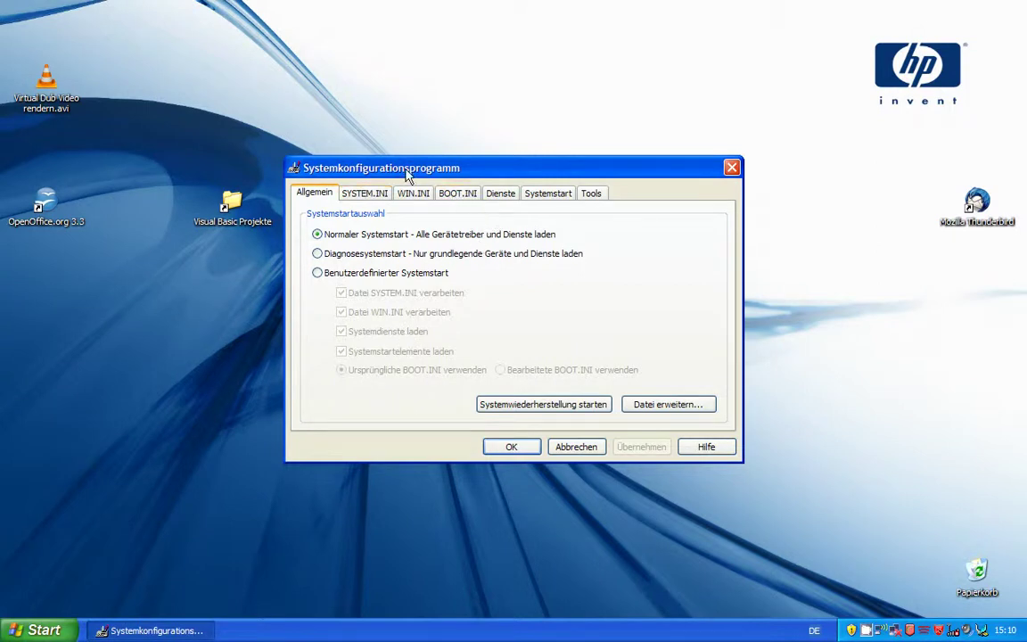
# - Look through the SYSTEM.INI, WIN.INI, BOOT.INI, services, startup and tools pages of the System Configuration Utility
pyautogui.moveTo(400, 171); pyautogui.dragTo(327, 208)
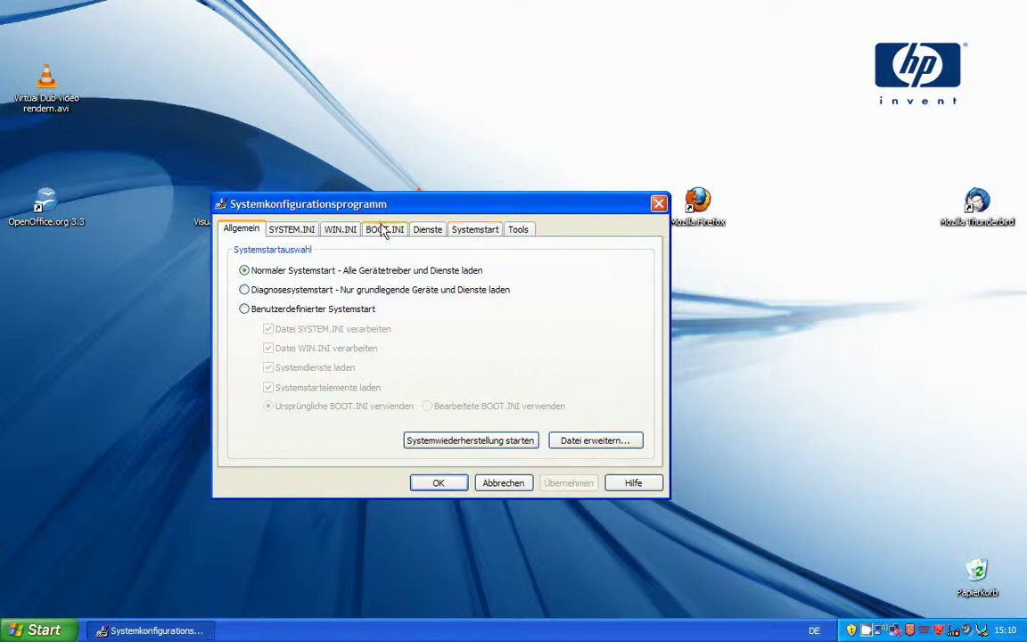
pyautogui.click(291, 229)
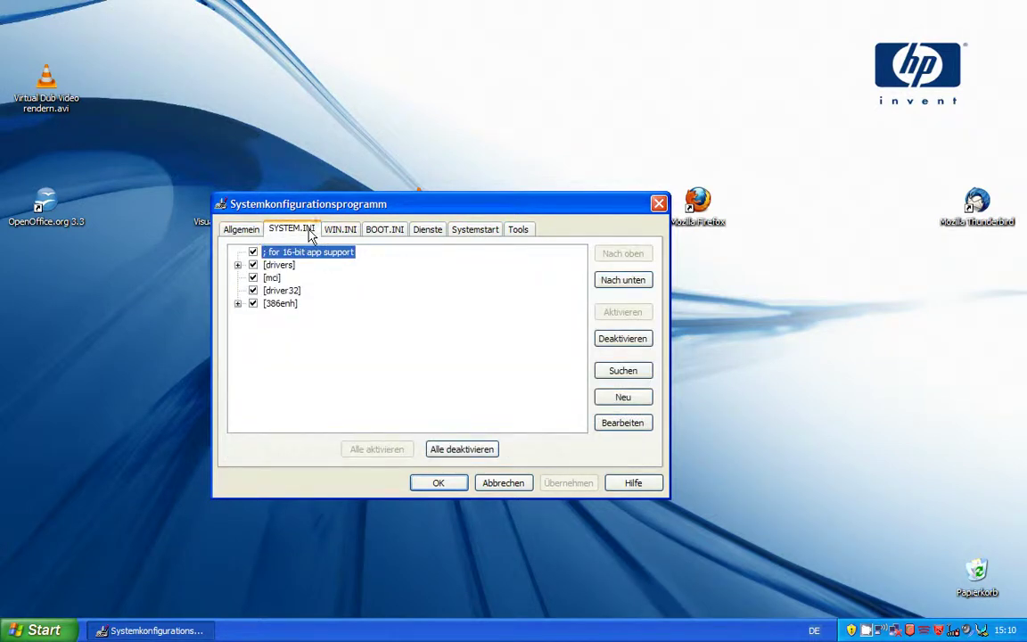
pyautogui.click(338, 230)
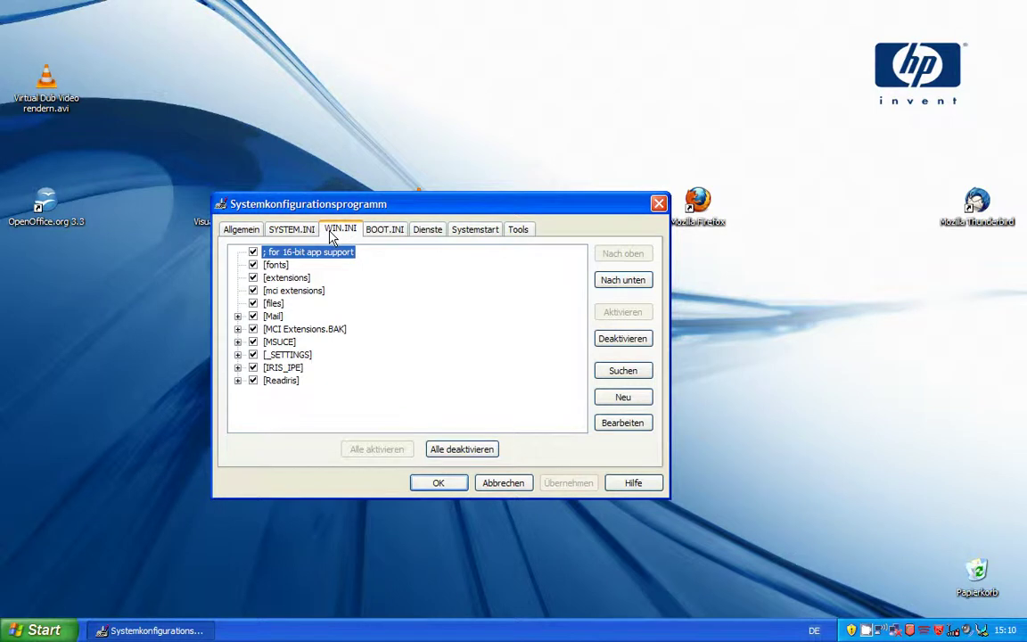
pyautogui.click(376, 231)
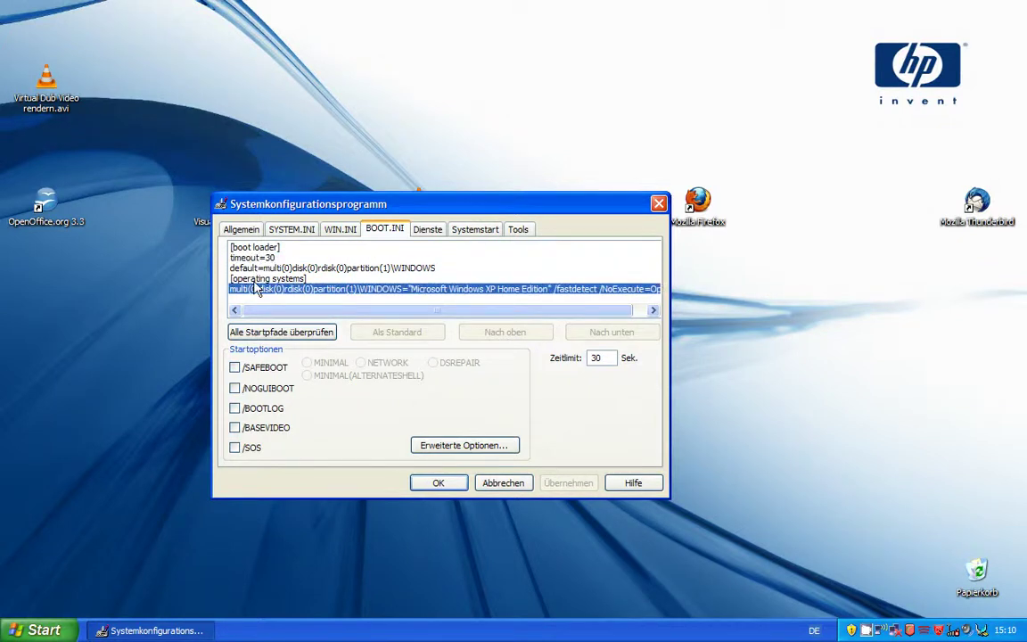
pyautogui.moveTo(259, 312); pyautogui.dragTo(214, 321)
pyautogui.click(427, 229)
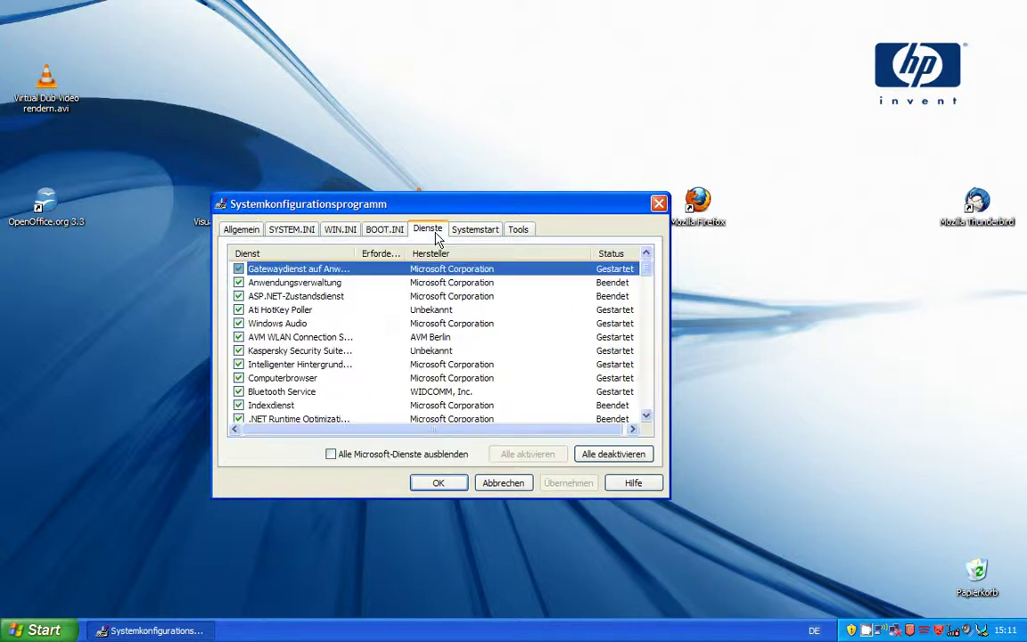
pyautogui.moveTo(644, 271)
pyautogui.mouseDown()
pyautogui.moveTo(648, 422)
pyautogui.moveTo(641, 271)
pyautogui.mouseUp()
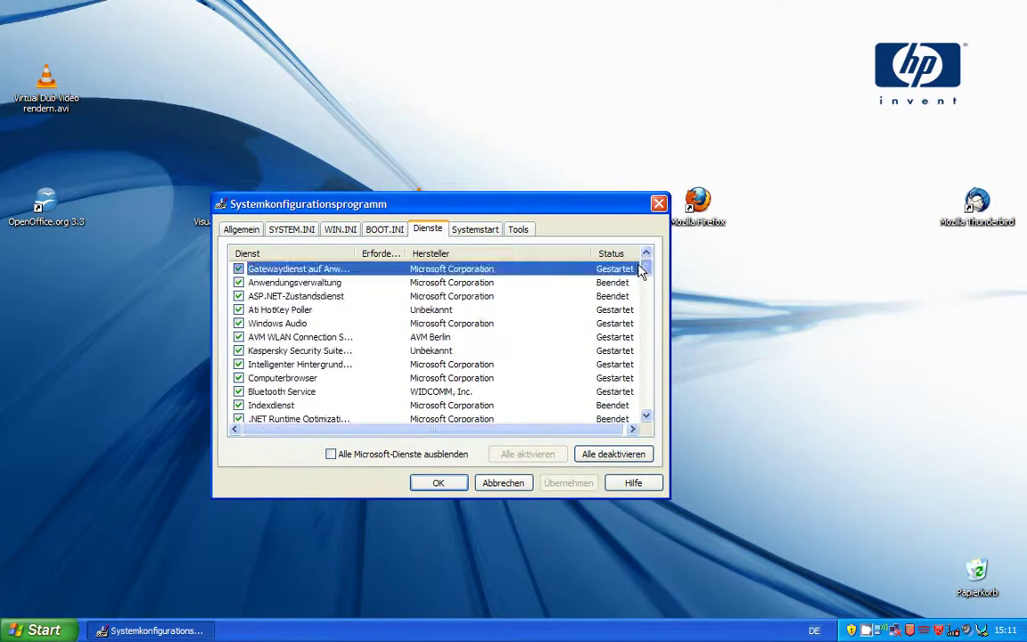
pyautogui.click(472, 230)
pyautogui.click(520, 229)
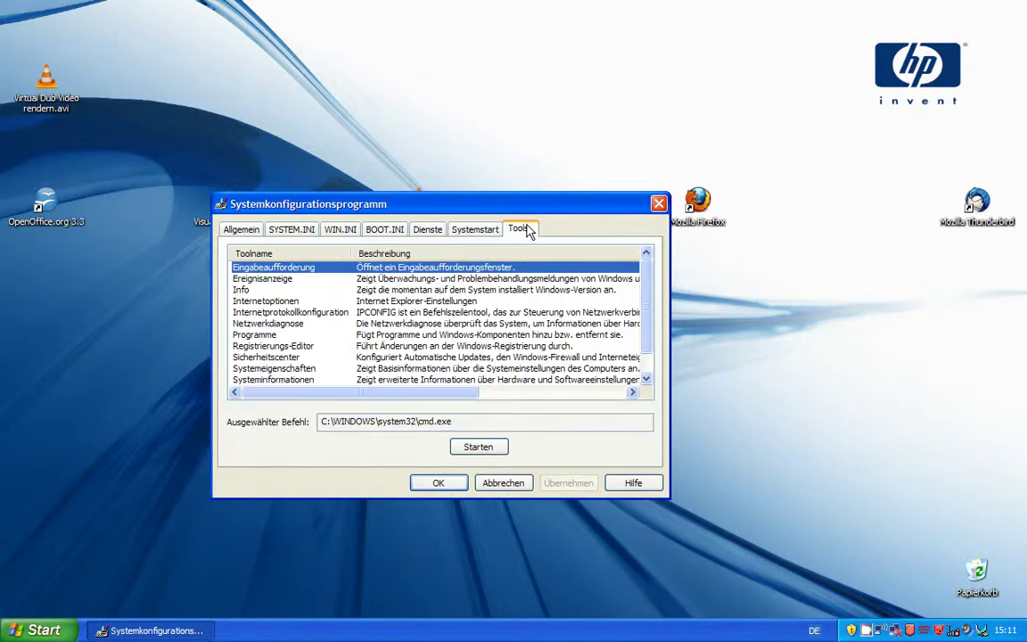
pyautogui.scroll(-1, 646, 309)
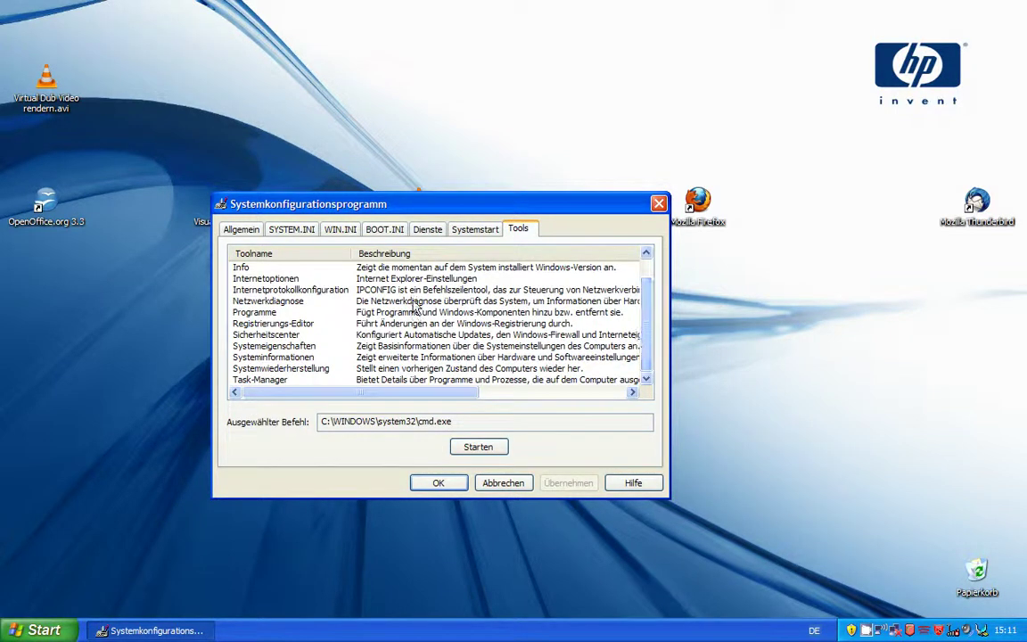
# - Review the general startup selection, the [drivers] section of SYSTEM.INI, and the WIN.INI and BOOT.INI settings
pyautogui.click(229, 231)
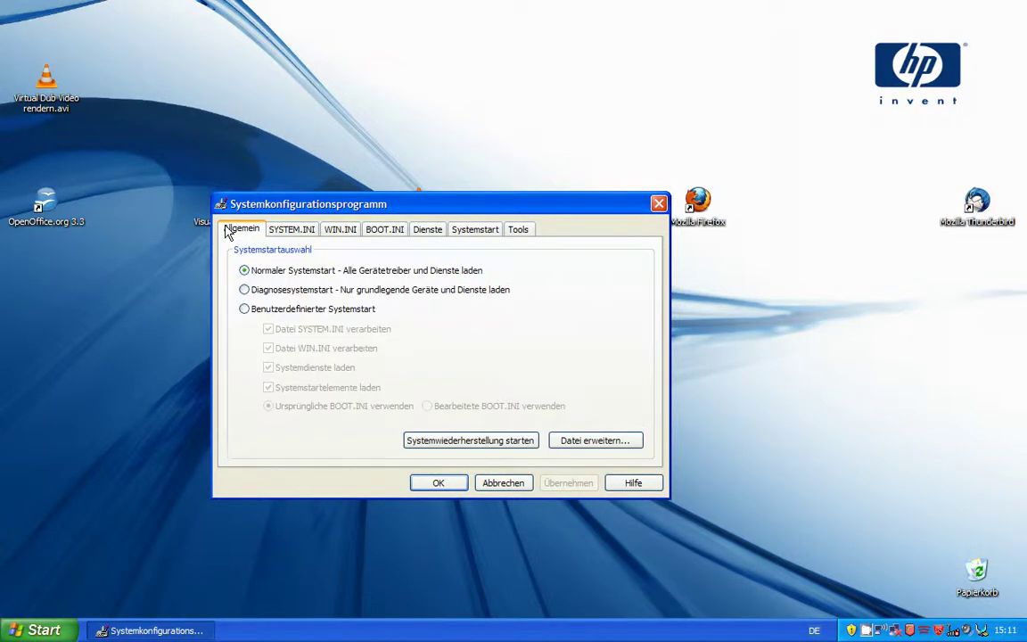
pyautogui.click(276, 229)
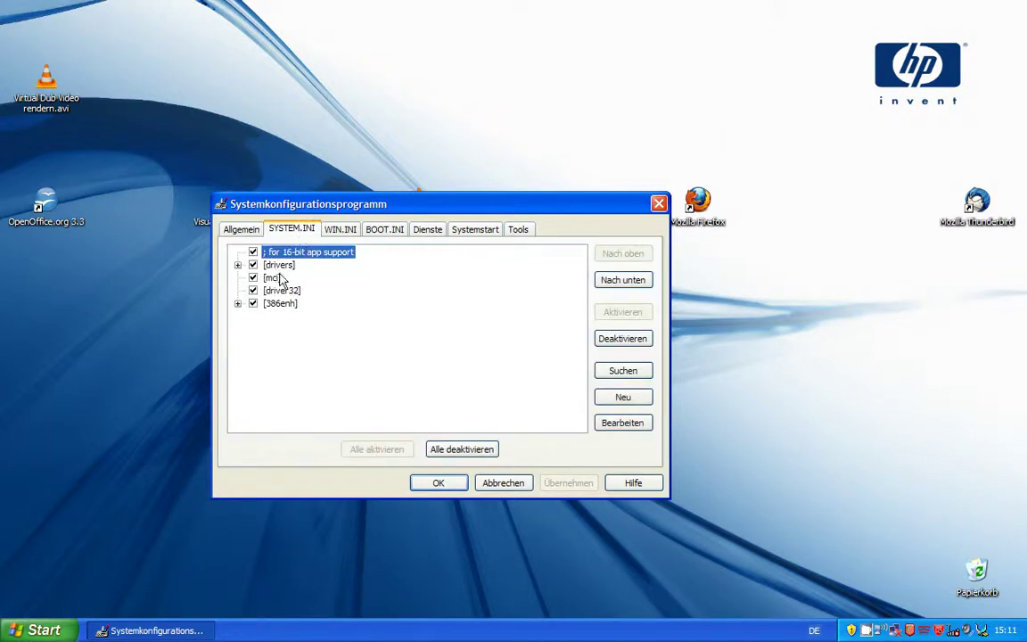
pyautogui.click(237, 265)
pyautogui.click(237, 264)
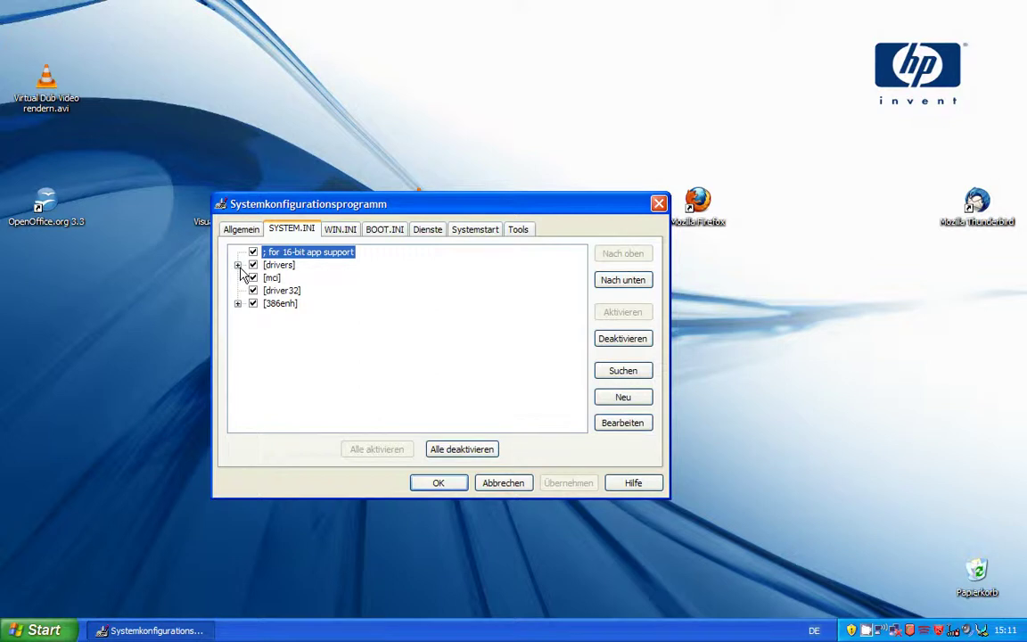
pyautogui.click(339, 229)
pyautogui.click(383, 231)
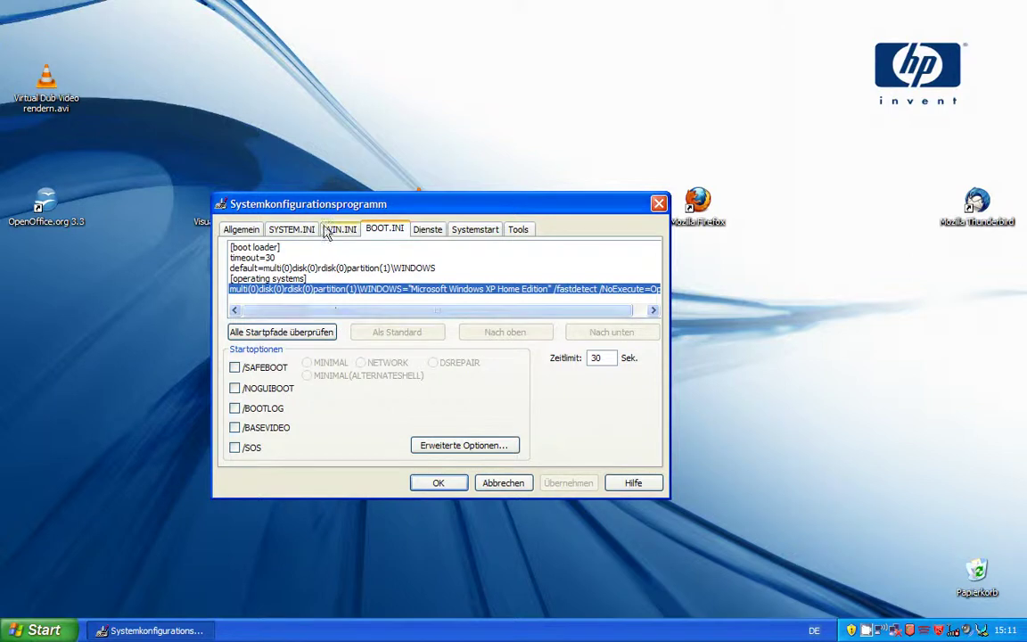
# - Disable the FileZilla Server FTP server service in the list of services
pyautogui.click(428, 232)
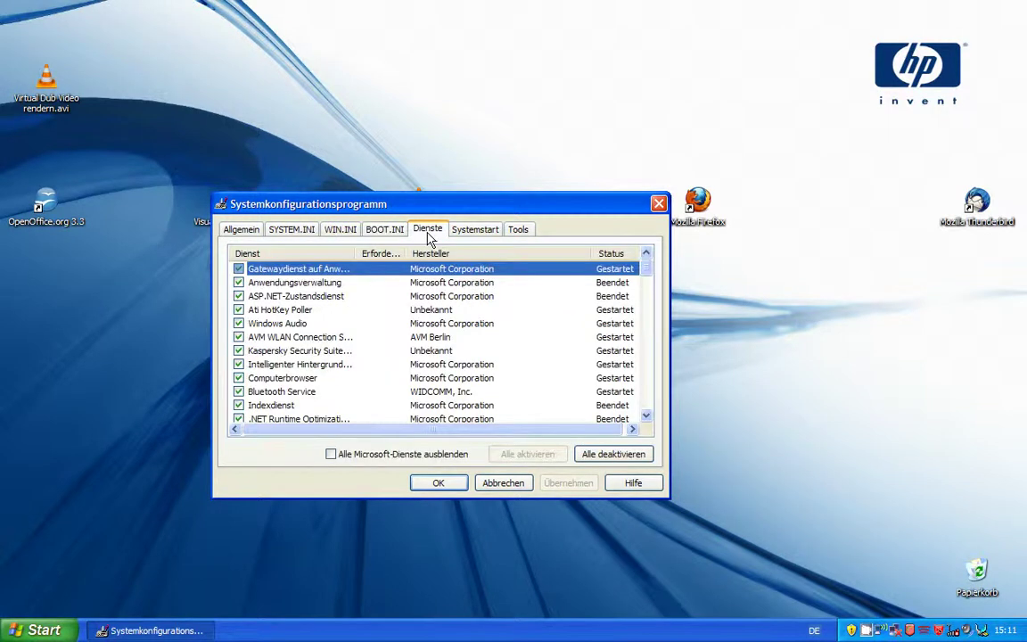
pyautogui.scroll(-2, 645, 282)
pyautogui.scroll(2, 645, 280)
pyautogui.press('f')
pyautogui.press('f')
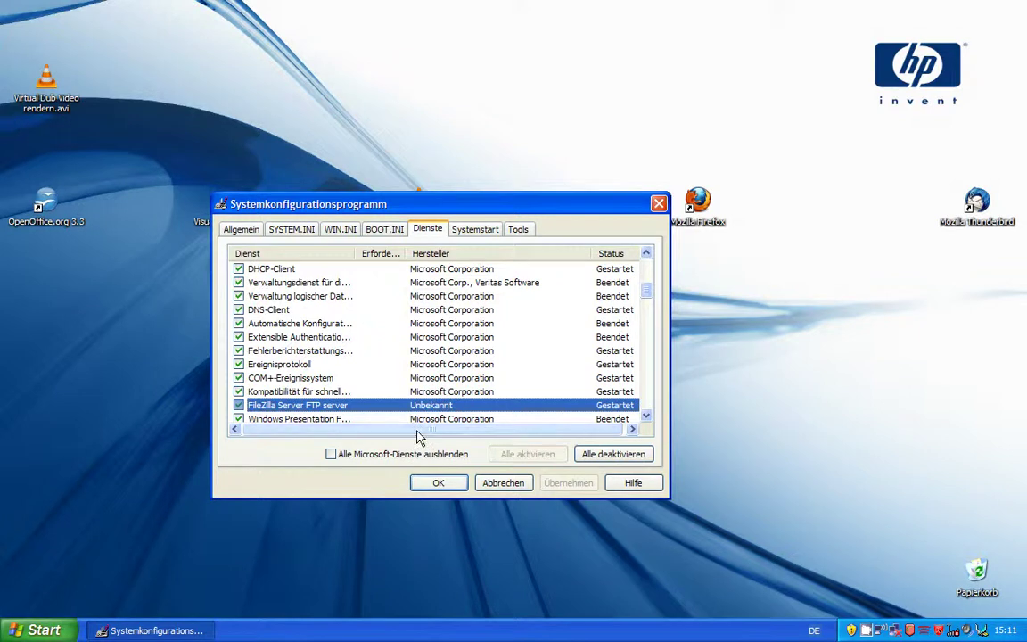
pyautogui.click(238, 405)
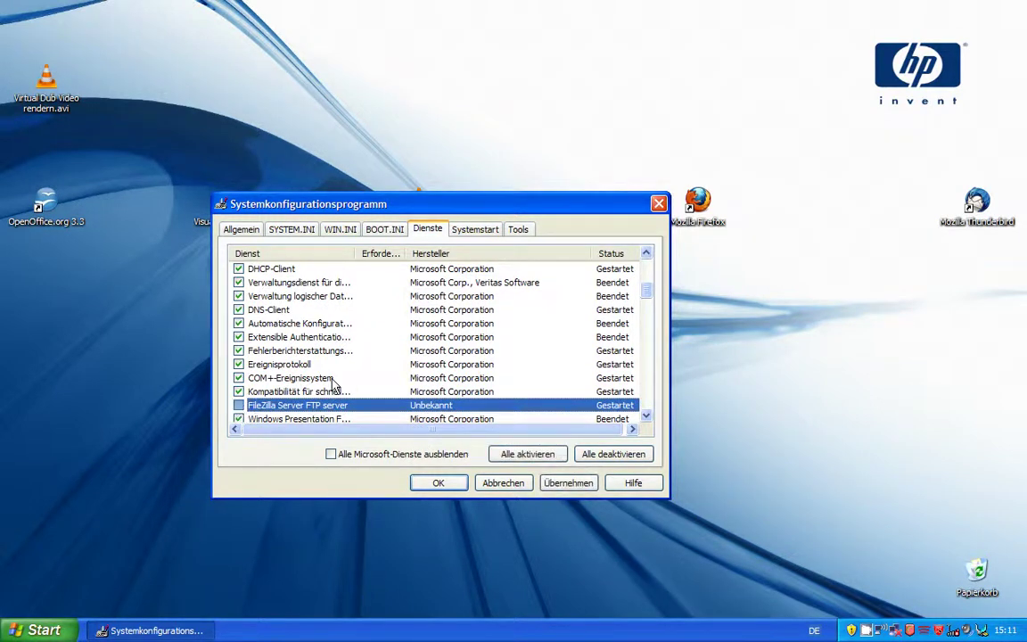
# - Find the Secunia PSI Agent service among the services and disable it
pyautogui.press('f')
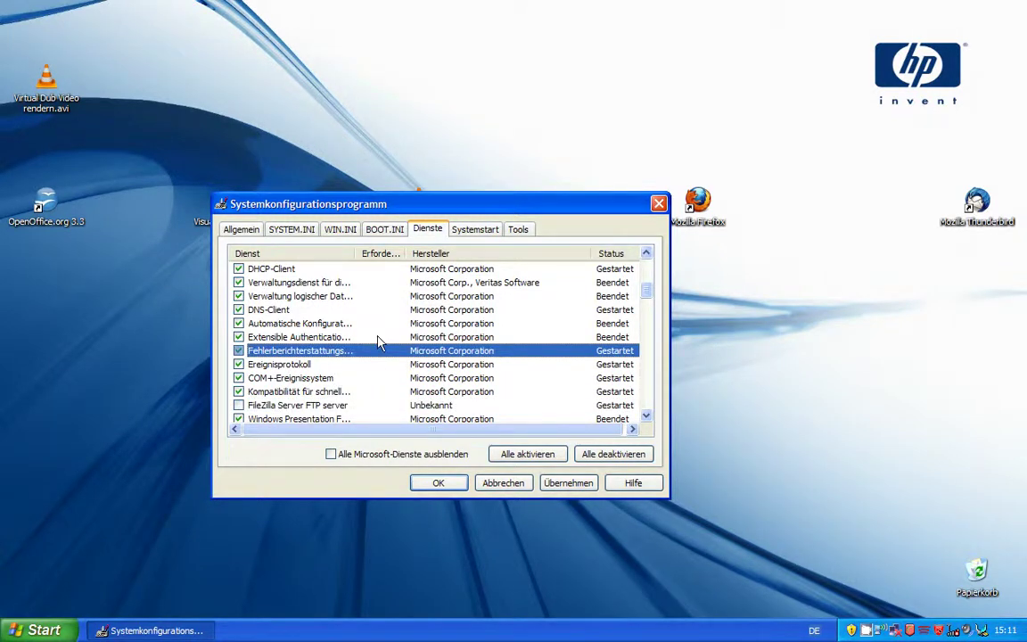
pyautogui.press('s')
pyautogui.press('s')
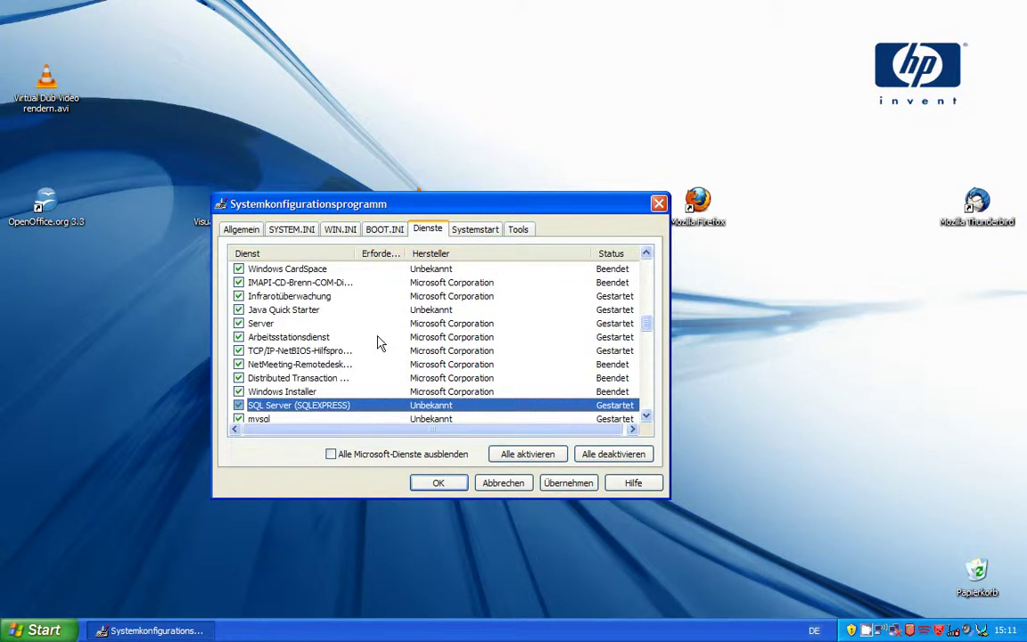
pyautogui.press('s')
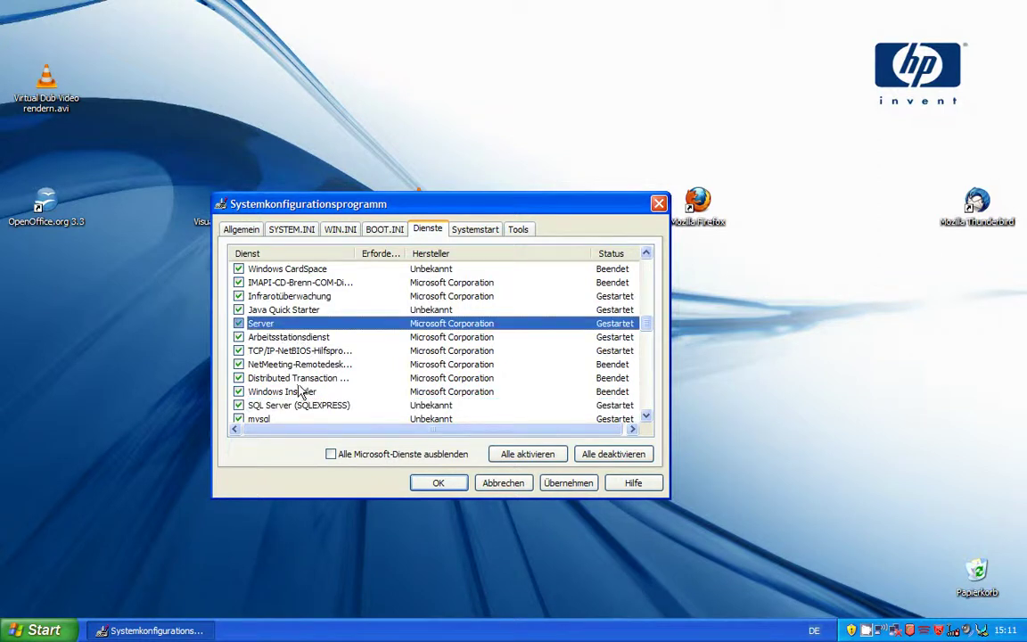
pyautogui.press('s')
pyautogui.press('s')
pyautogui.press('s')
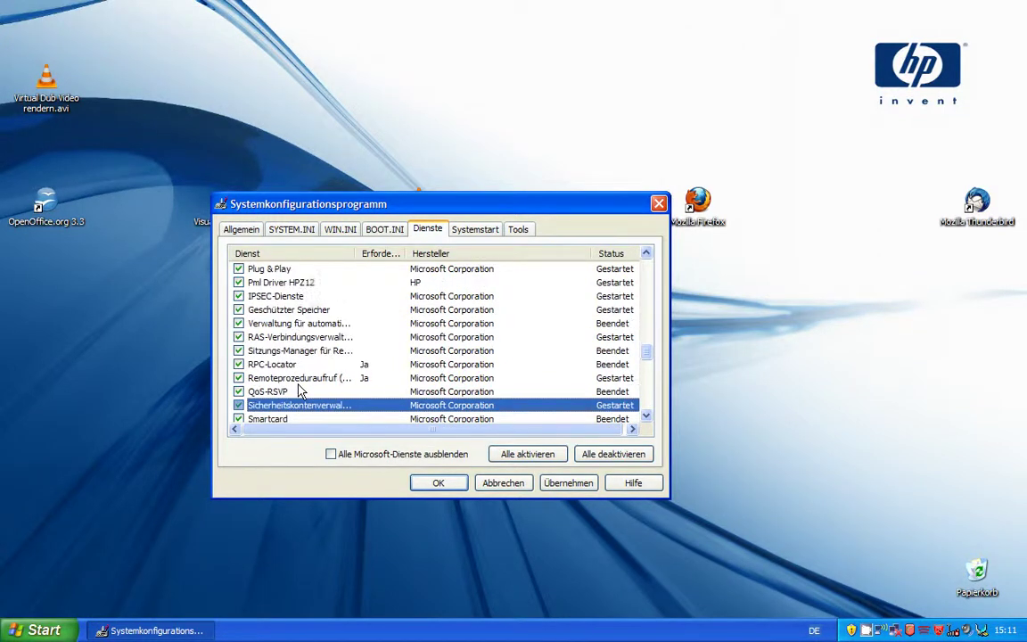
pyautogui.press('s')
pyautogui.press('s')
pyautogui.press('s')
pyautogui.press('s')
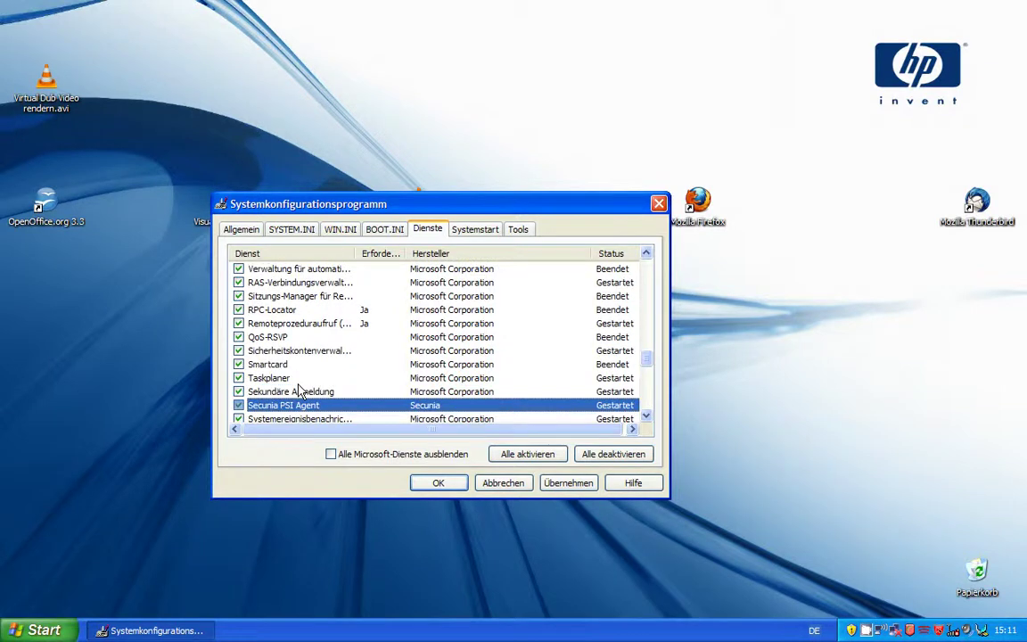
pyautogui.press('Up')
pyautogui.press('Up')
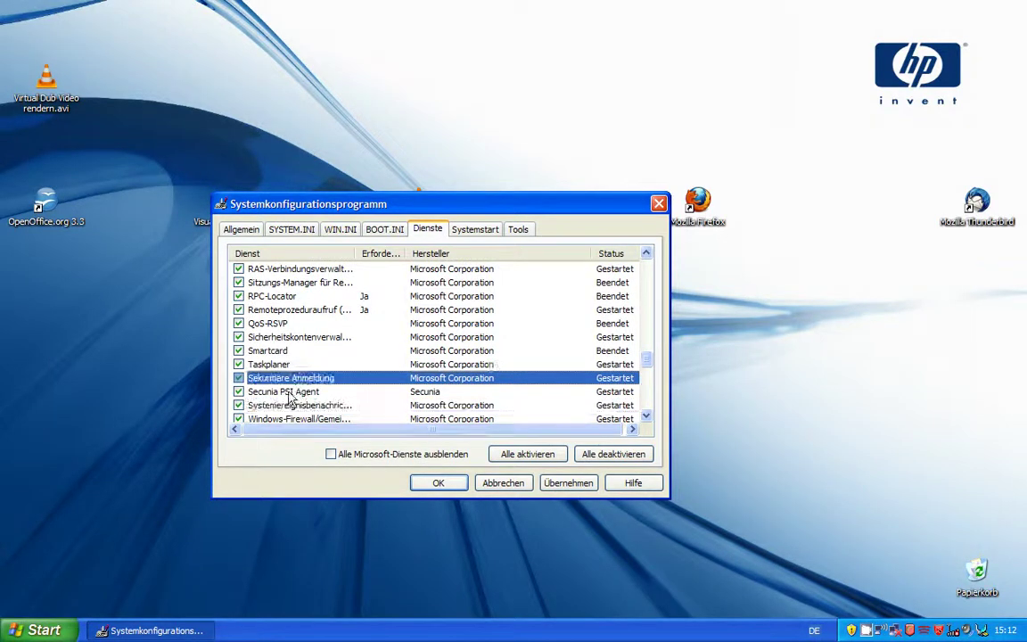
pyautogui.click(237, 392)
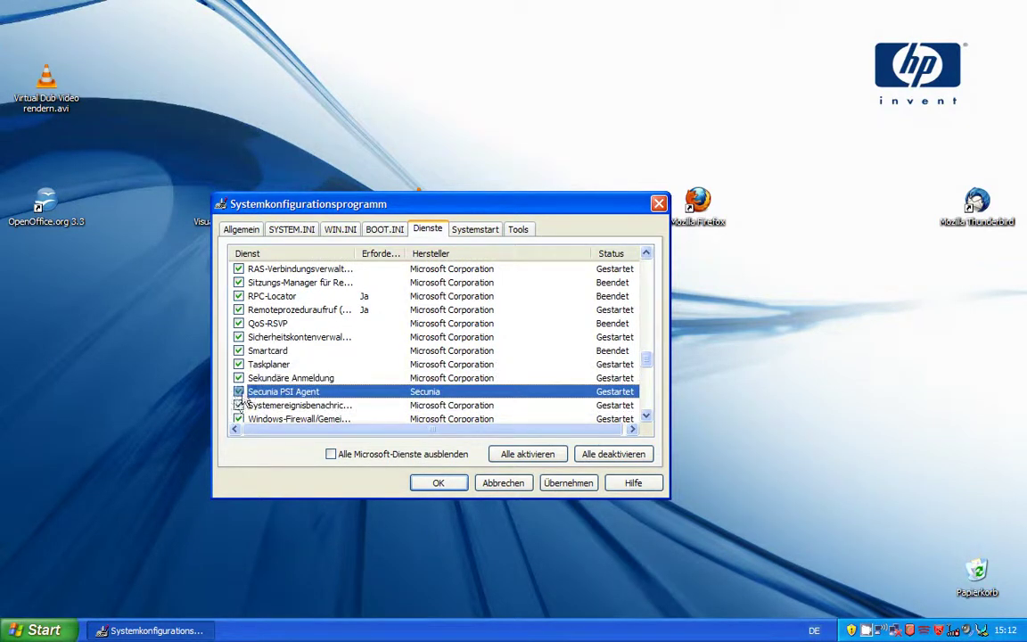
pyautogui.click(239, 393)
# - Look through the remaining services, including the entries beginning with S, for others that could be disabled
pyautogui.press('Down')
pyautogui.press('Down')
pyautogui.press('Down')
pyautogui.press('Down')
pyautogui.press('Down')
pyautogui.press('Down')
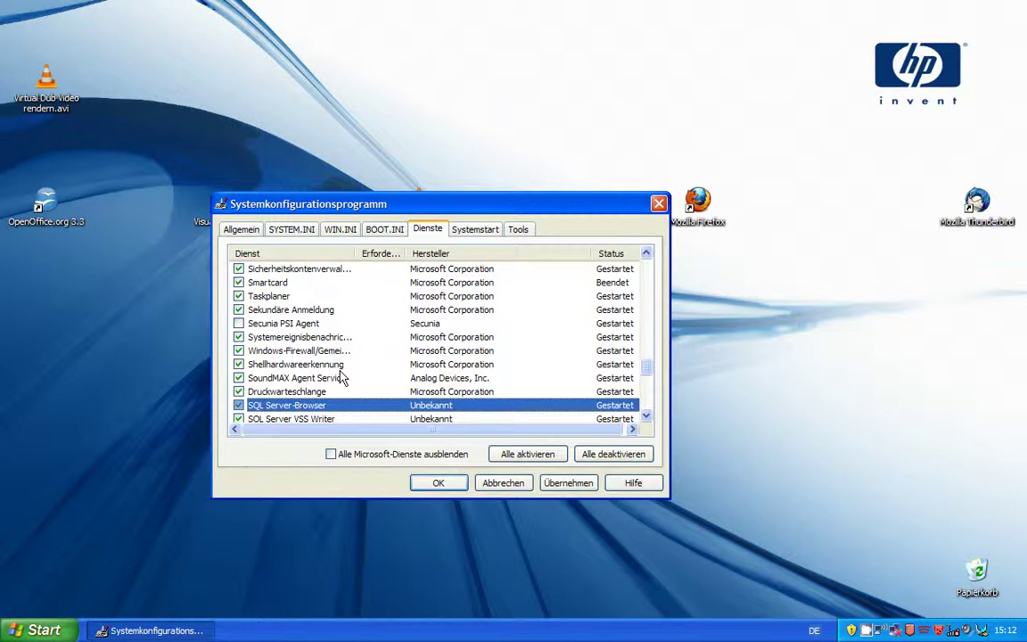
pyautogui.press('s')
pyautogui.press('s')
pyautogui.press('s')
pyautogui.press('s')
pyautogui.press('s')
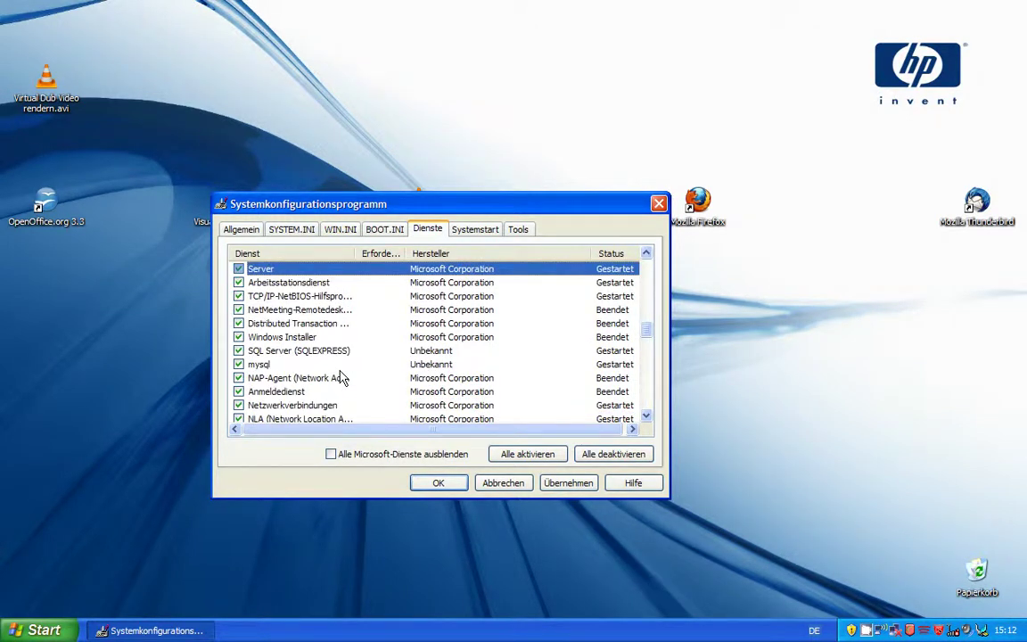
# - Disable the DivXUpdate entry in the list of system startup items
pyautogui.click(472, 230)
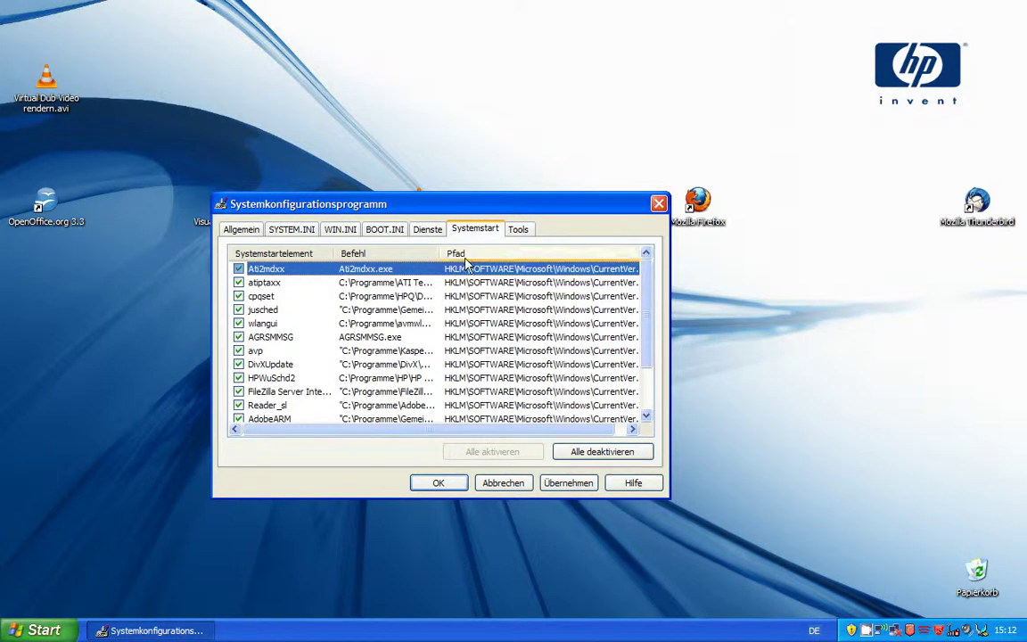
pyautogui.moveTo(648, 312); pyautogui.dragTo(645, 414)
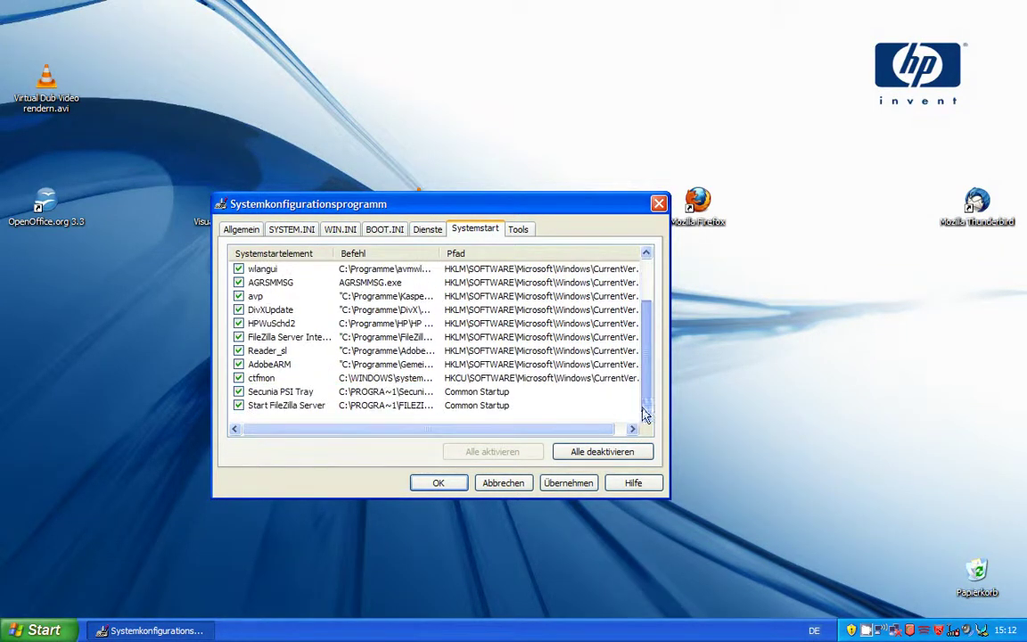
pyautogui.click(238, 309)
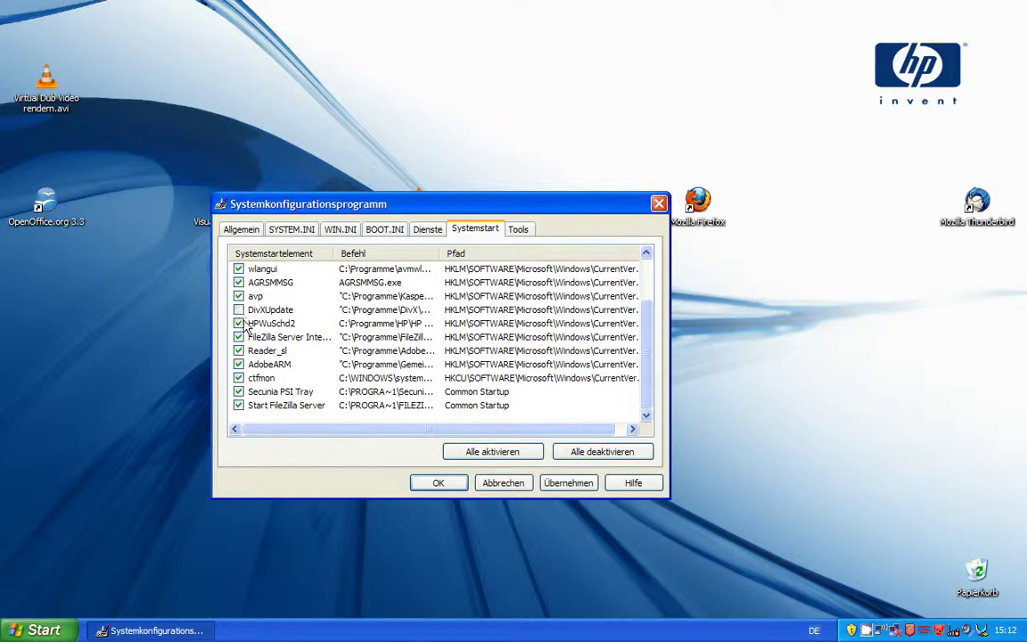
pyautogui.click(374, 303)
# - Open the Task Manager, look through the running processes and close it again
pyautogui.rightClick(361, 635)
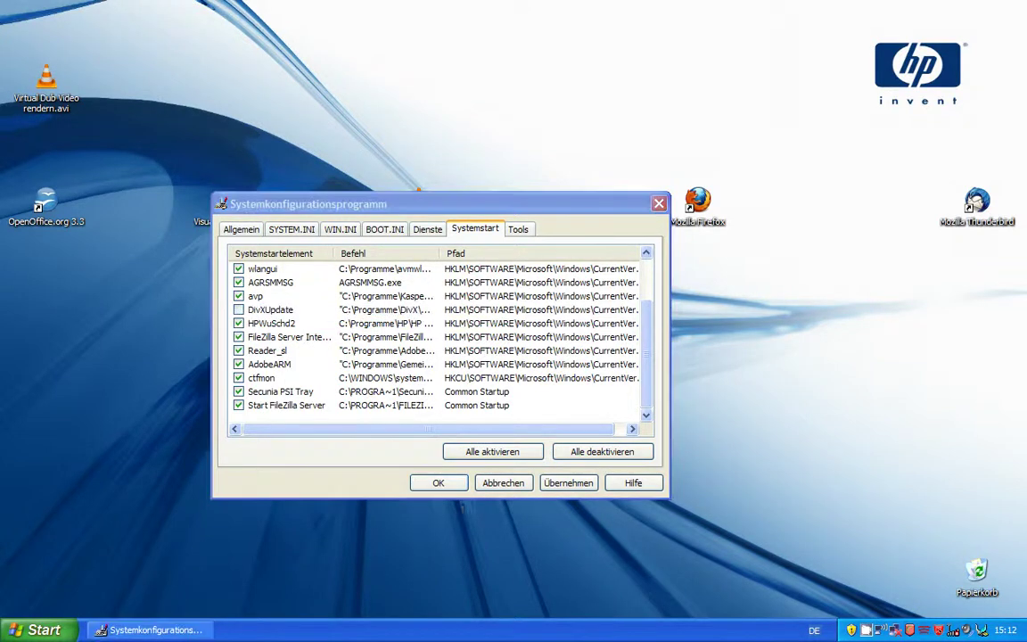
pyautogui.click(398, 598)
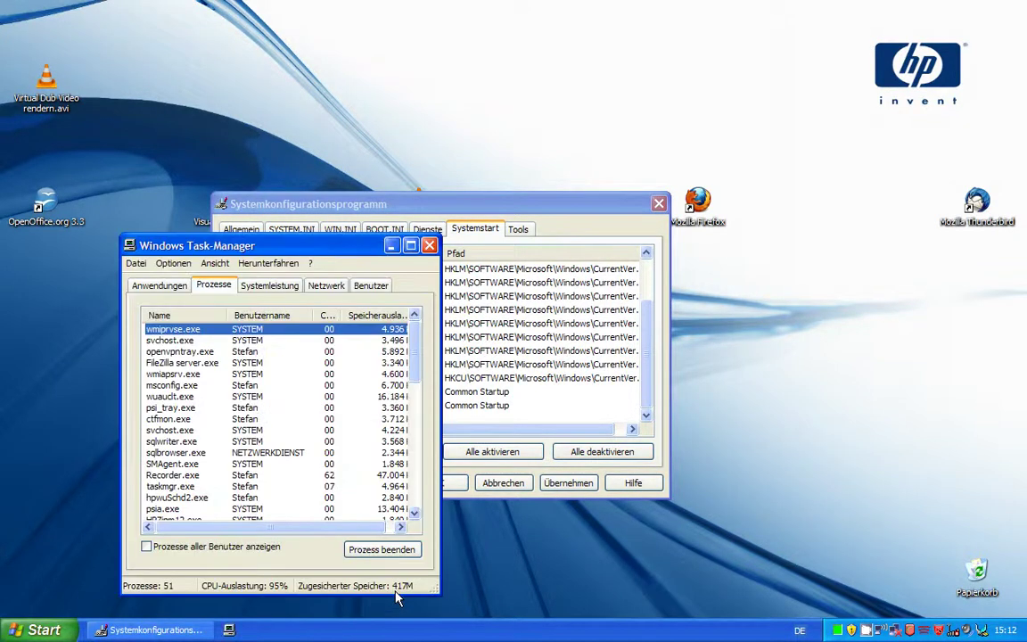
pyautogui.moveTo(414, 352); pyautogui.dragTo(394, 492)
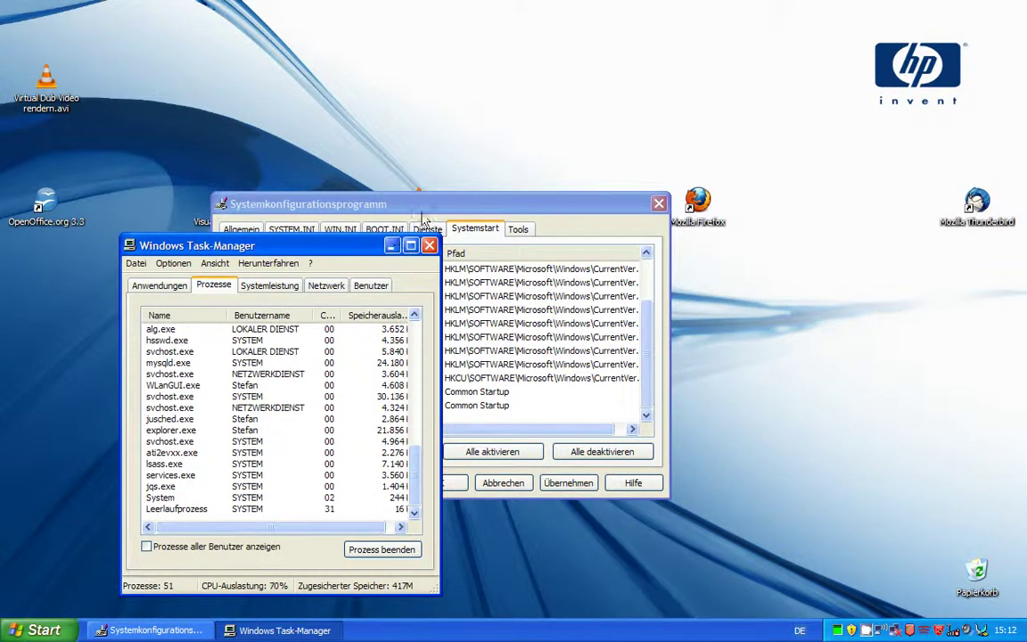
pyautogui.hotkey('alt', 'F4')
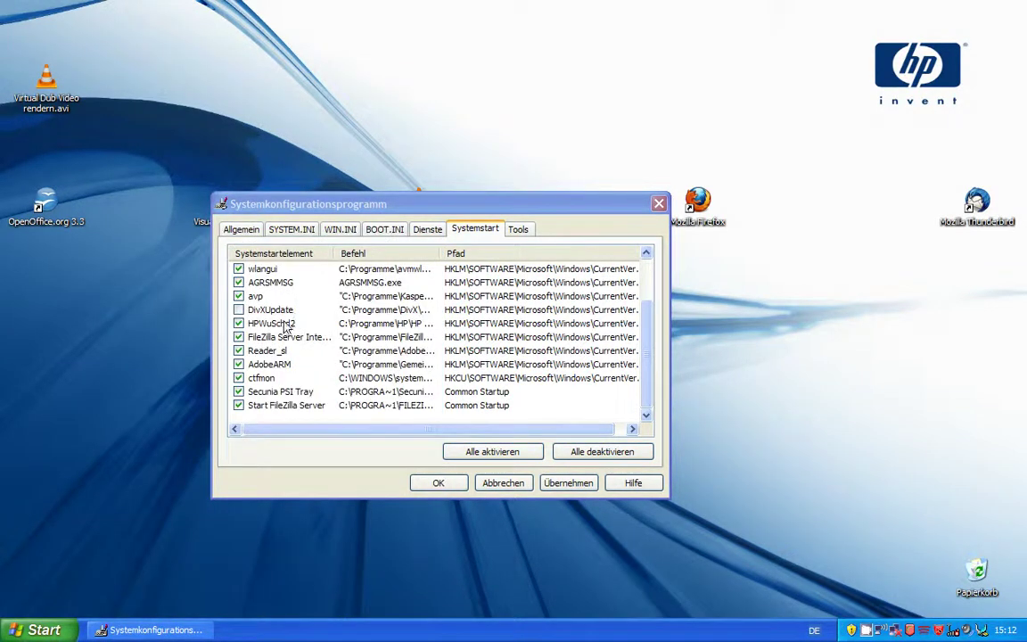
# - Disable the HPWuSchd2, FileZilla Server Interface and Reader_sl entries in the list of system startup items
pyautogui.click(293, 338)
pyautogui.click(268, 323)
pyautogui.click(238, 323)
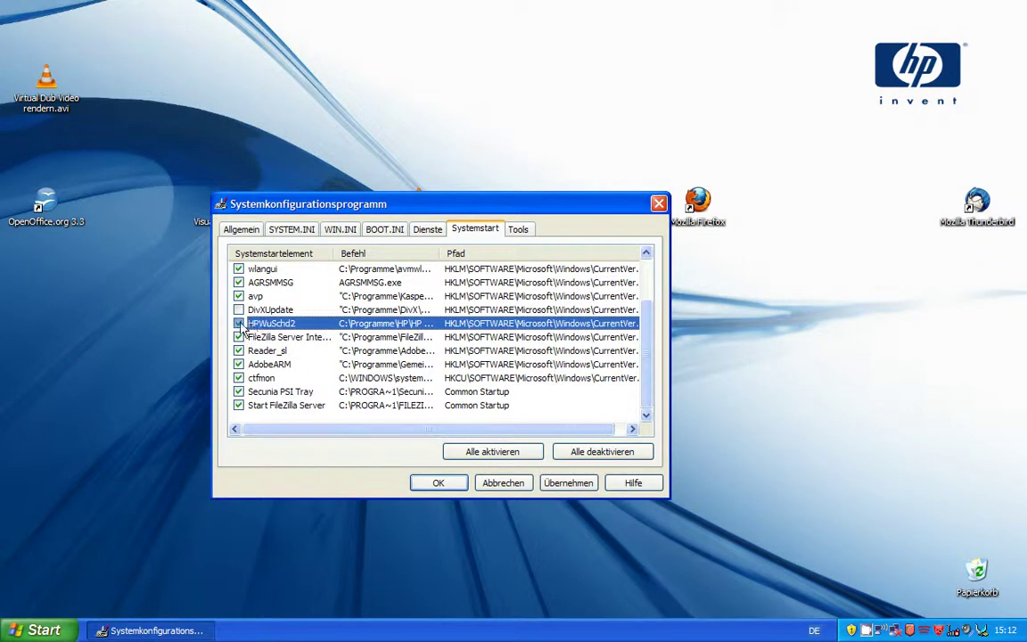
pyautogui.click(238, 337)
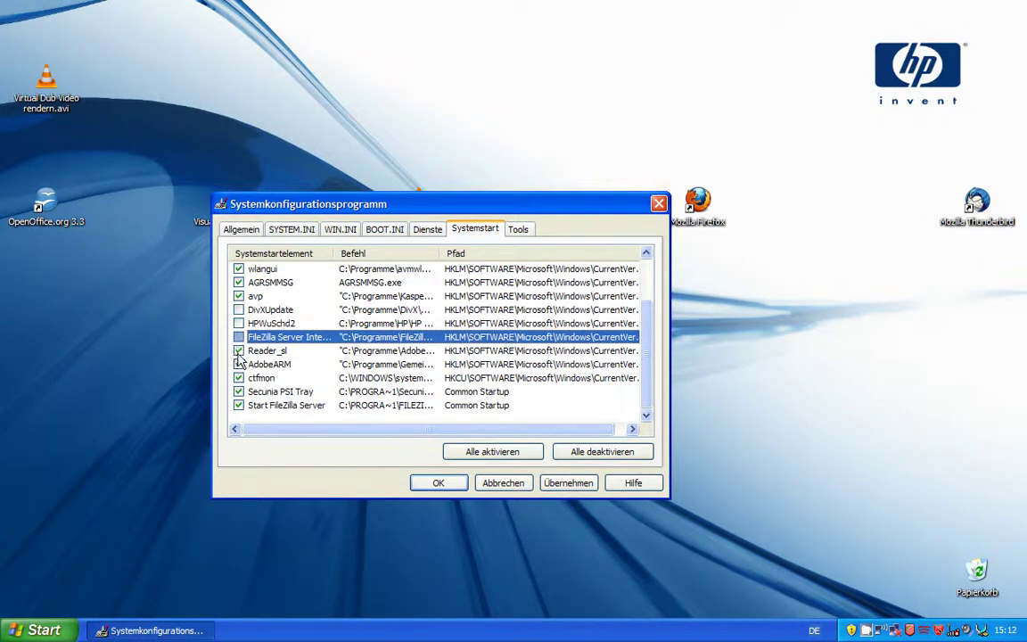
# - Widen the command column and examine the program paths of the HPWuSchd2, DivXUpdate and avp startup items
pyautogui.moveTo(440, 256); pyautogui.dragTo(594, 256)
pyautogui.click(516, 326)
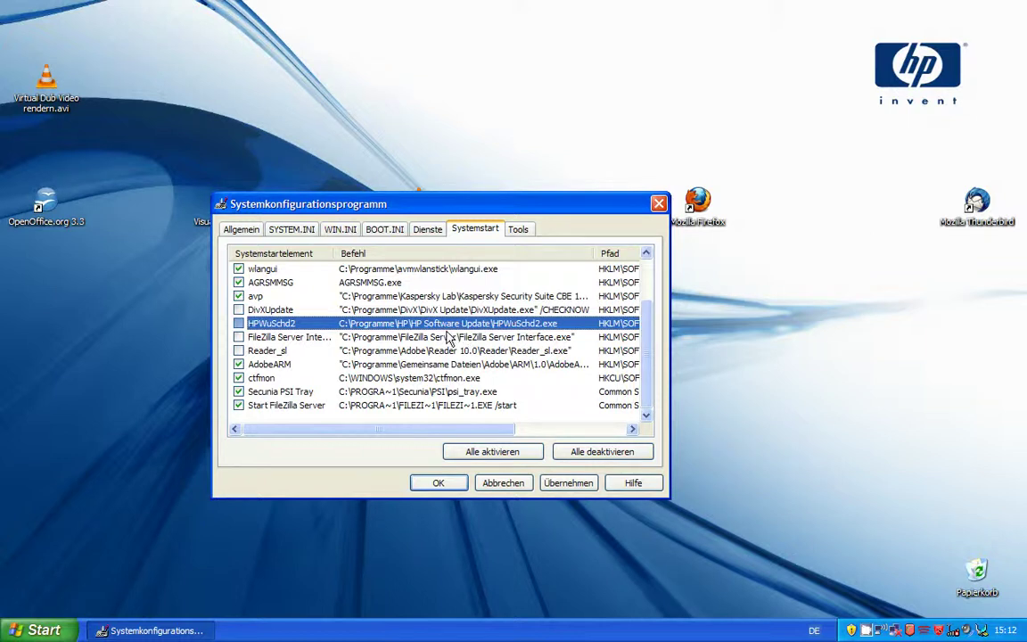
pyautogui.click(401, 307)
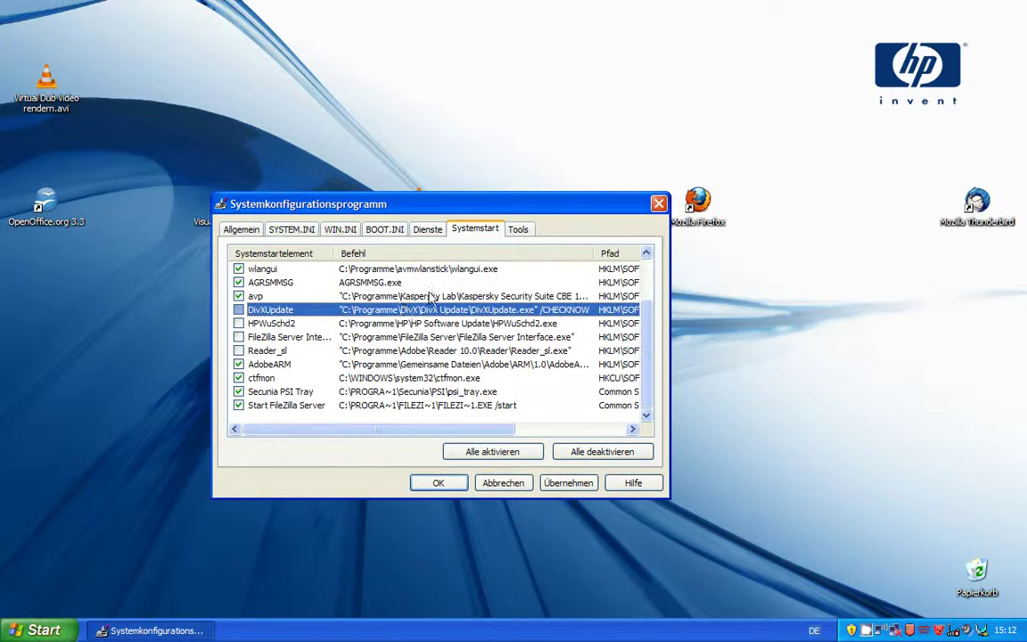
pyautogui.click(473, 297)
# - Disable the wlangui and jusched startup items, widening the command column to read the full jusched path
pyautogui.scroll(2, 357, 308)
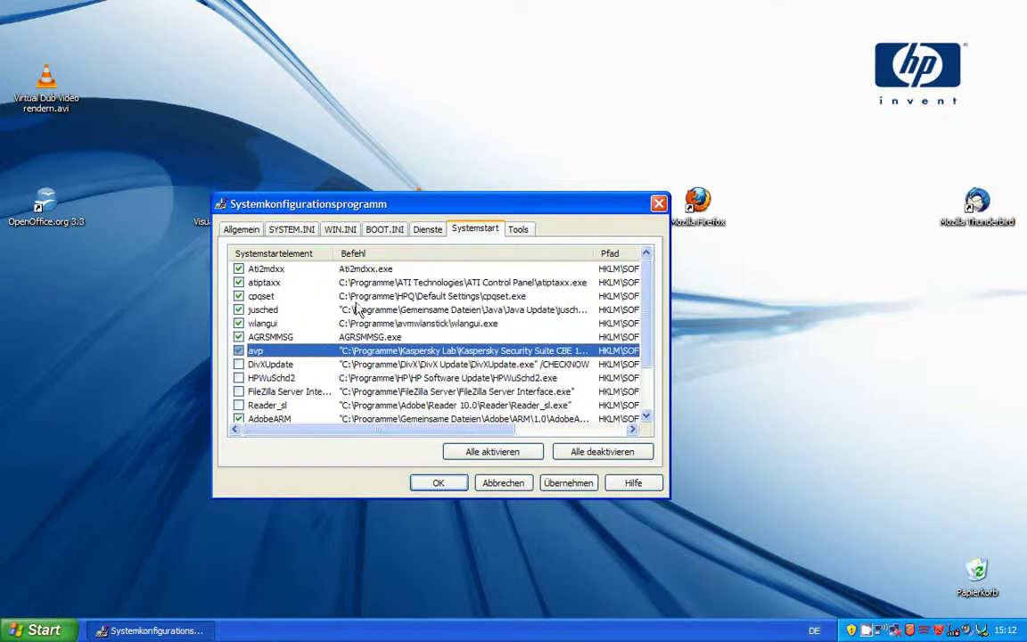
pyautogui.click(368, 325)
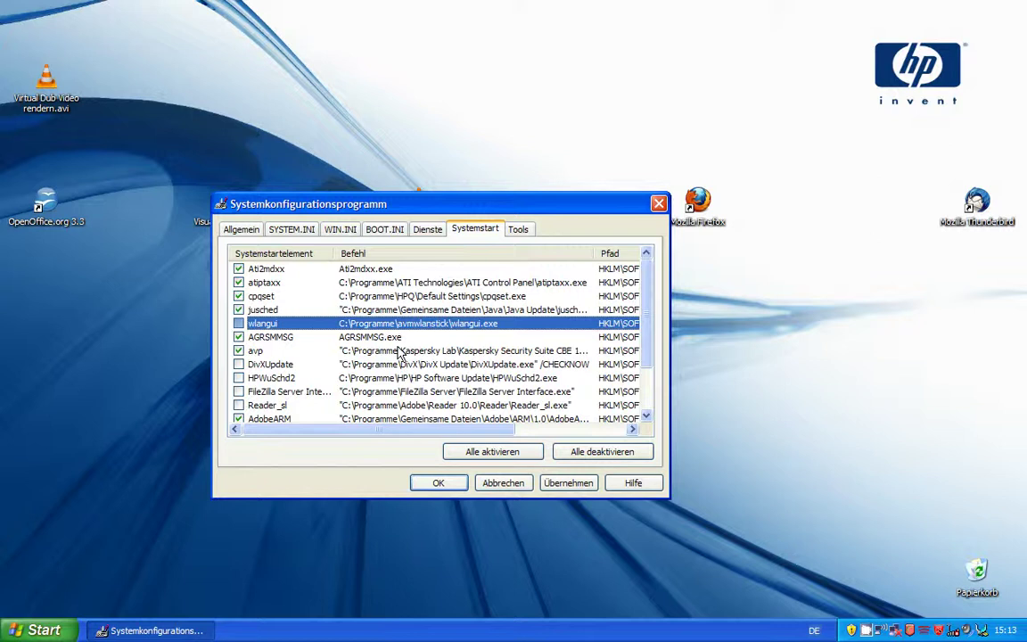
pyautogui.click(373, 309)
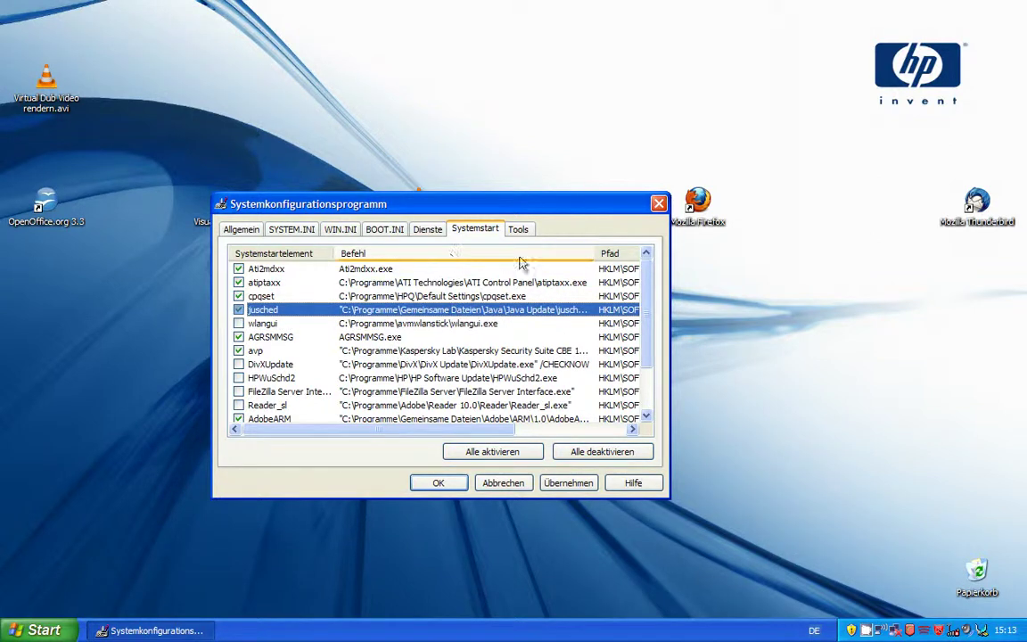
pyautogui.moveTo(597, 255); pyautogui.dragTo(619, 254)
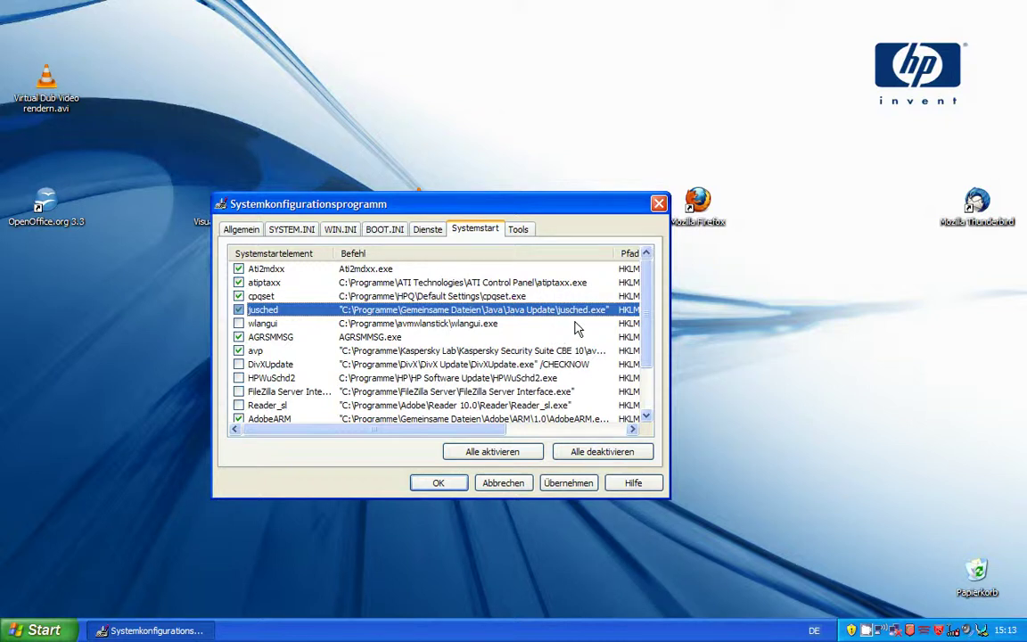
pyautogui.click(239, 310)
# - Disable the AdobeARM, Secunia PSI Tray and Start FileZilla Server startup items
pyautogui.scroll(-2, 648, 331)
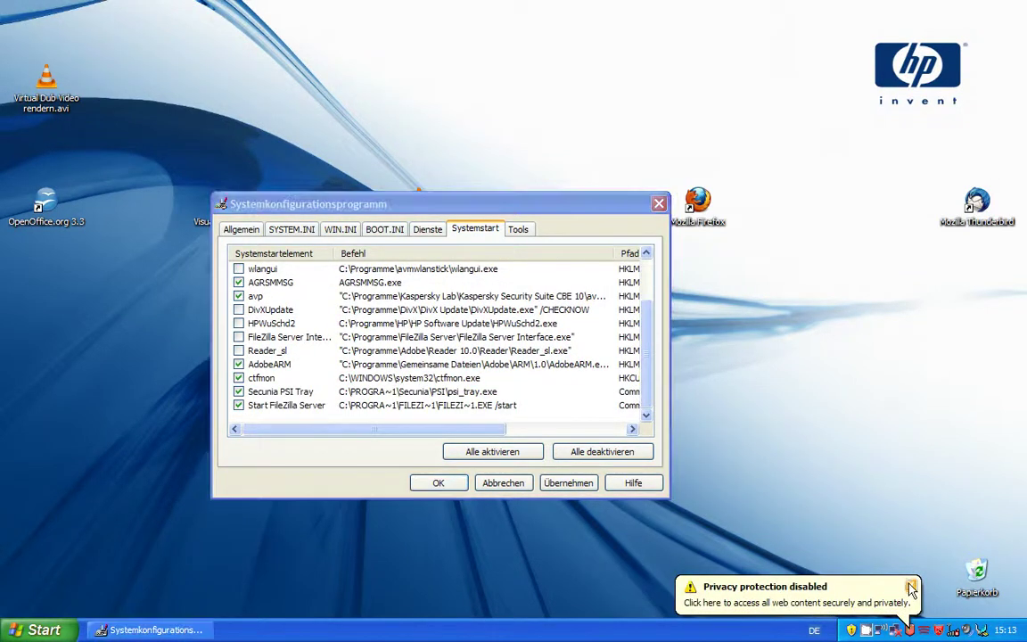
pyautogui.click(238, 365)
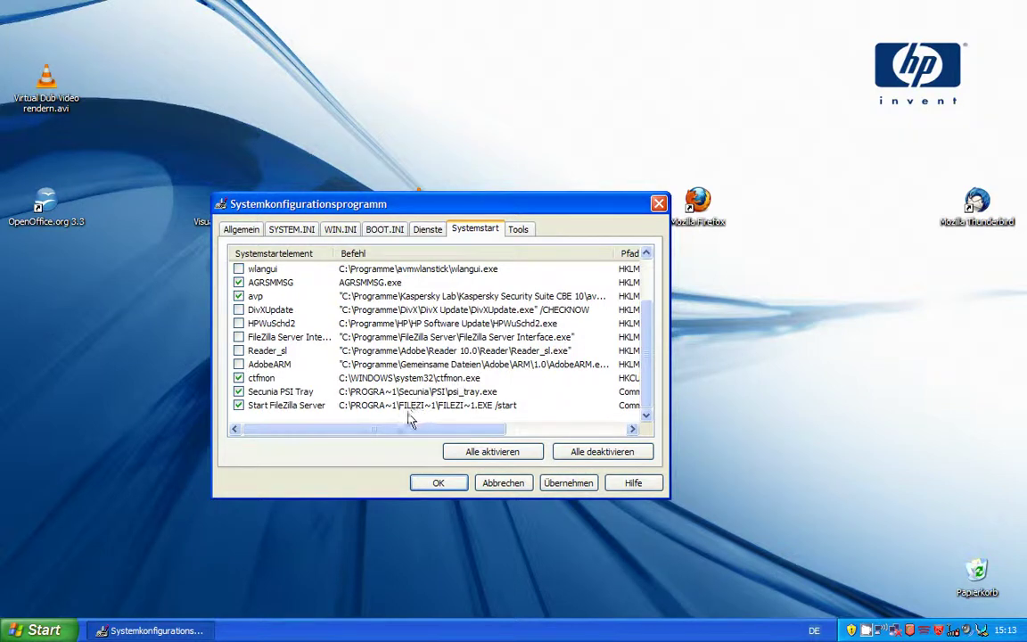
pyautogui.click(238, 393)
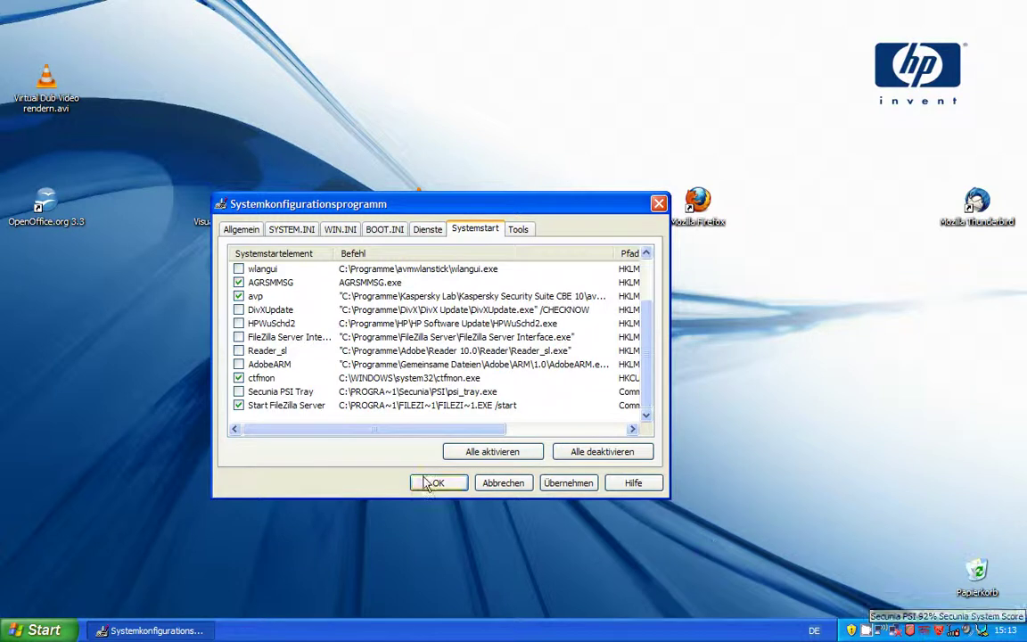
pyautogui.click(274, 407)
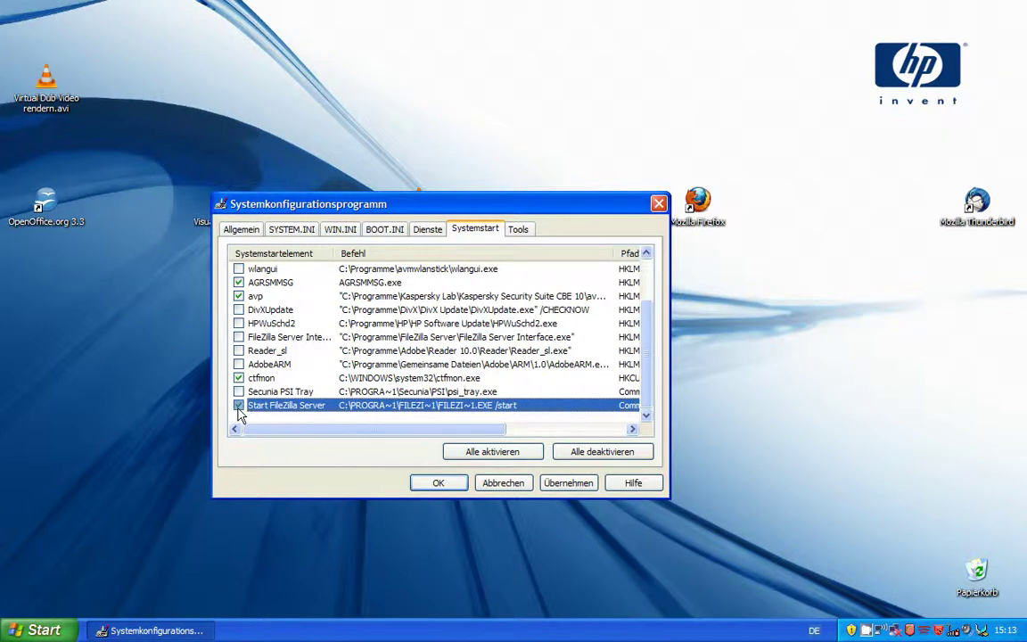
pyautogui.scroll(2, 268, 392)
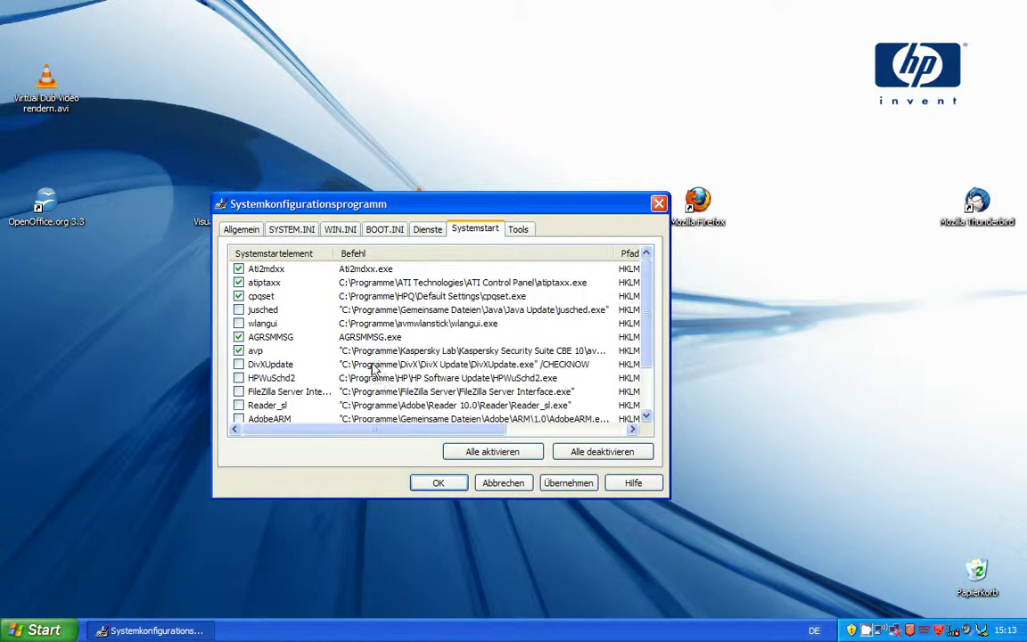
# - Return to the services and look backwards from the end of the list for further candidates to disable
pyautogui.click(518, 230)
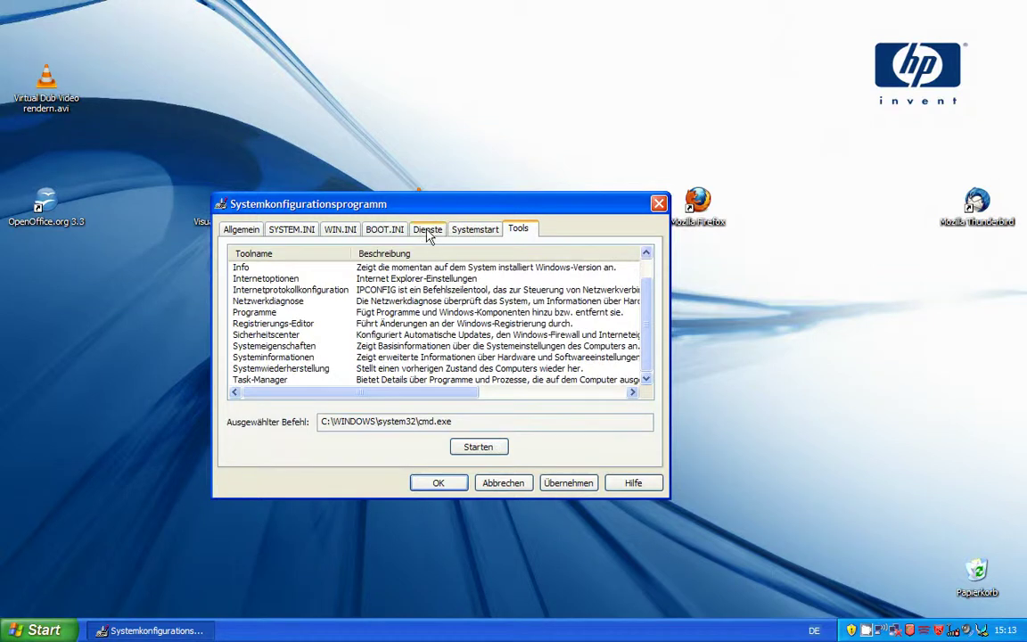
pyautogui.click(427, 230)
pyautogui.scroll(-10, 430, 339)
pyautogui.scroll(-10, 429, 360)
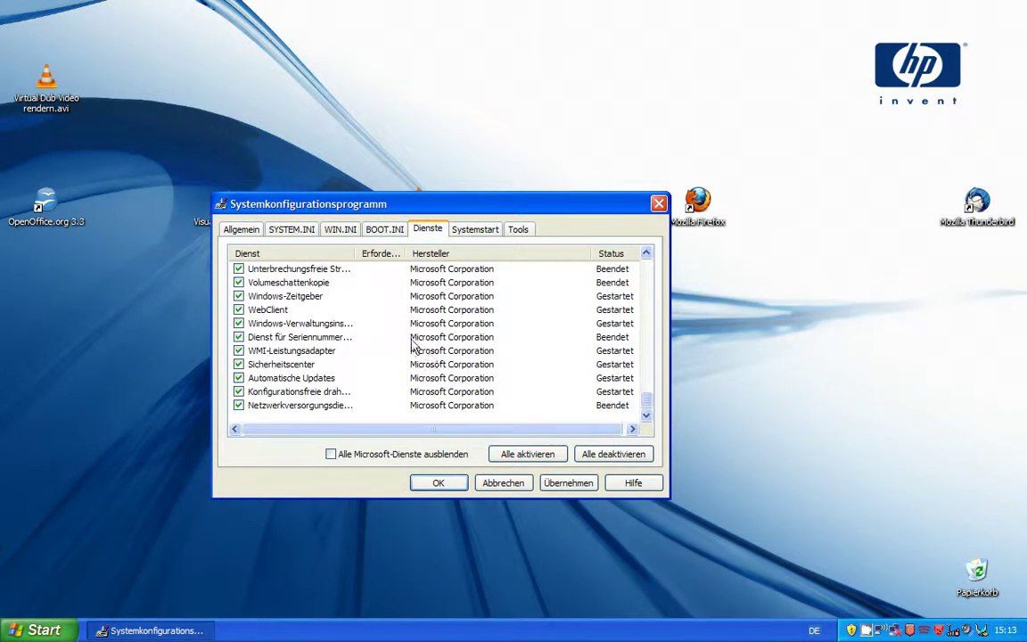
pyautogui.scroll(4, 366, 309)
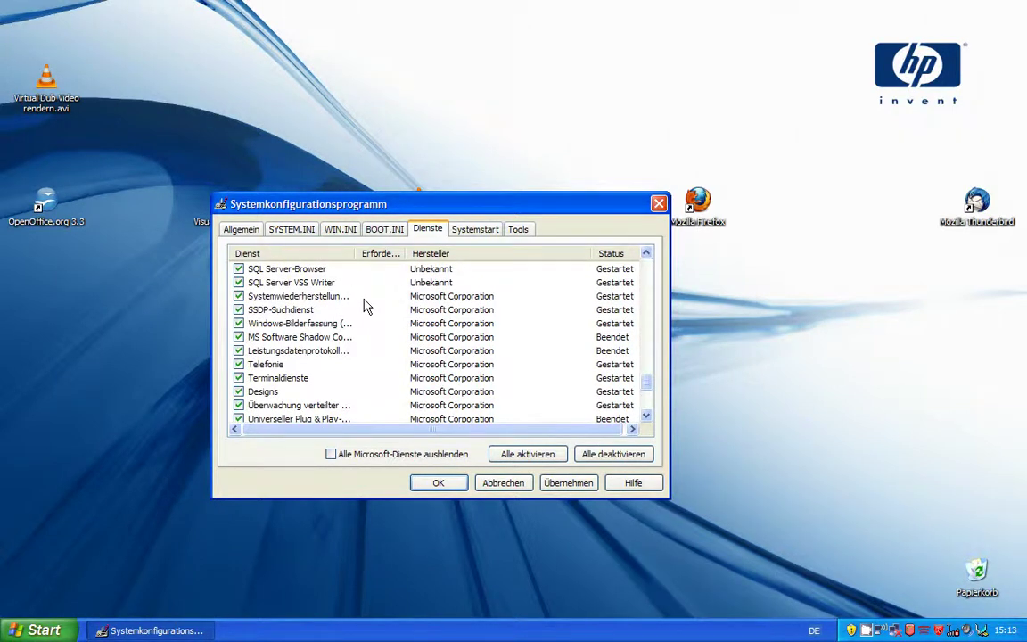
pyautogui.scroll(6, 363, 308)
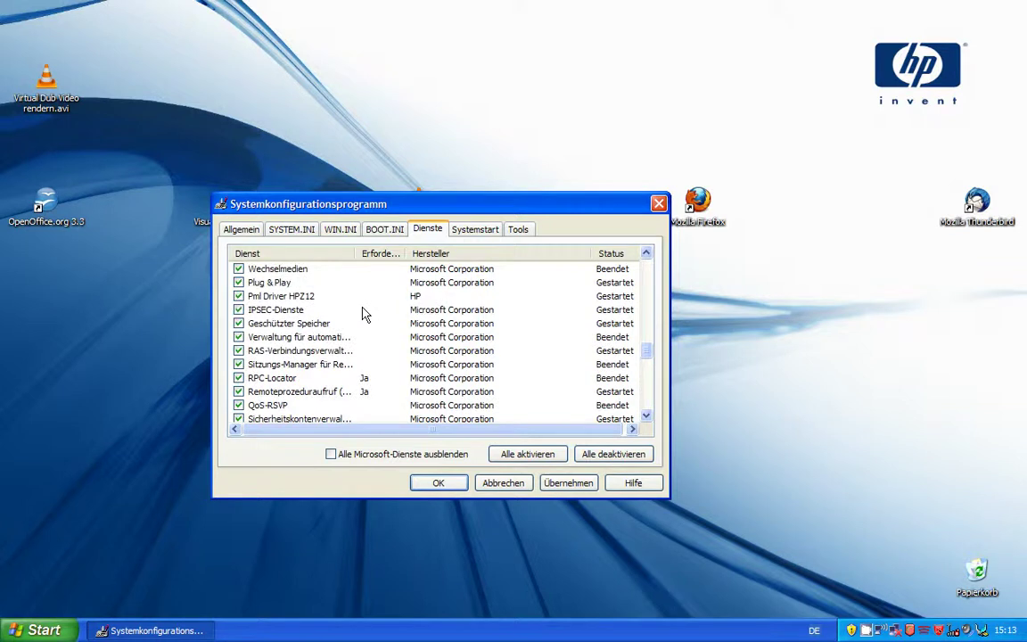
pyautogui.scroll(1, 363, 312)
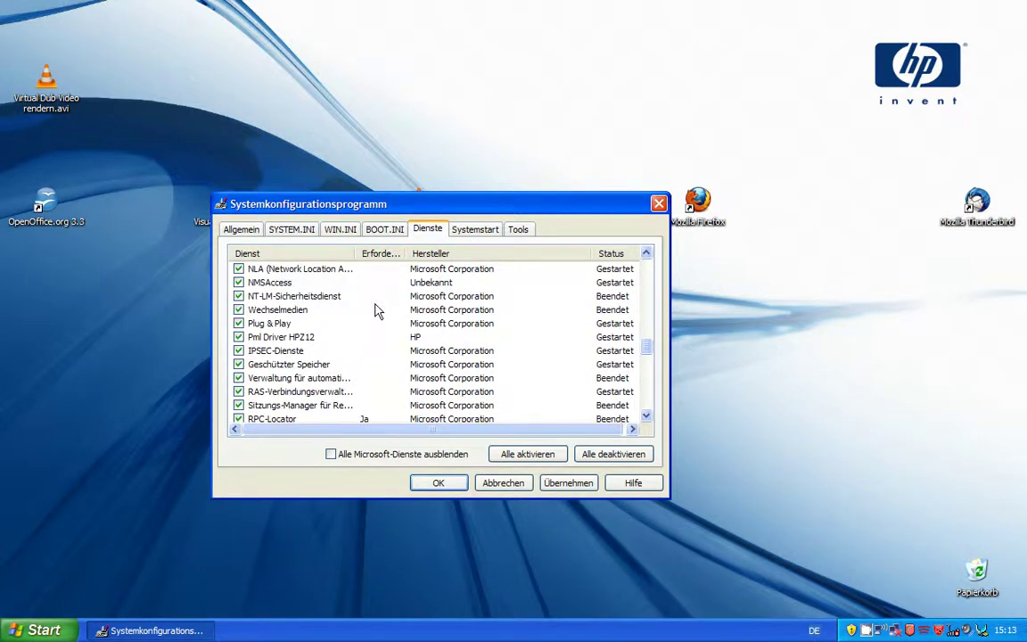
# - Go through the services whose names begin with A
pyautogui.click(503, 323)
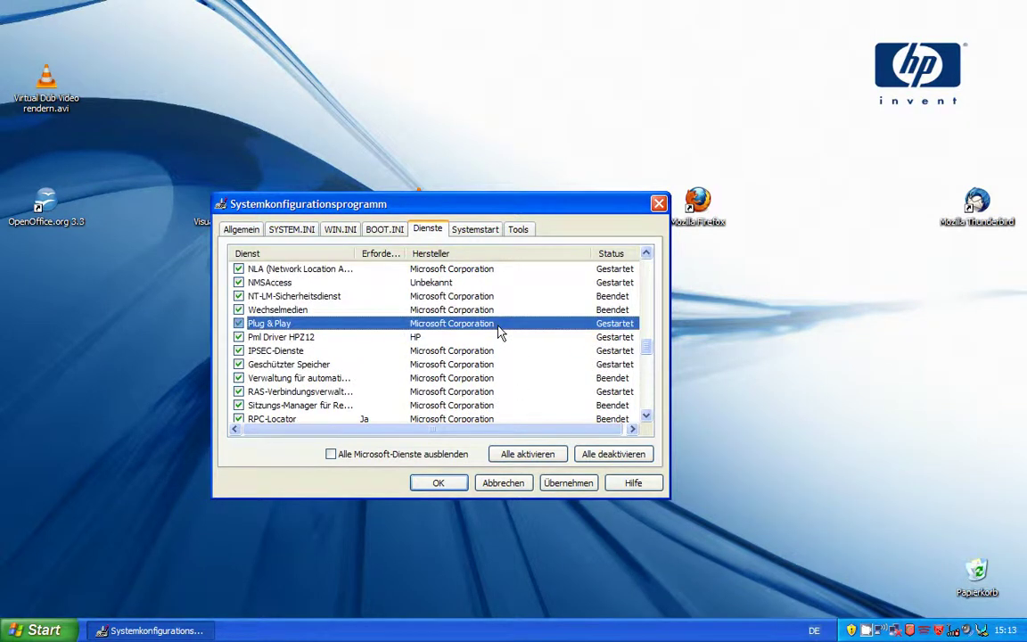
pyautogui.press('a')
pyautogui.press('a')
pyautogui.press('a')
pyautogui.press('a')
pyautogui.press('a')
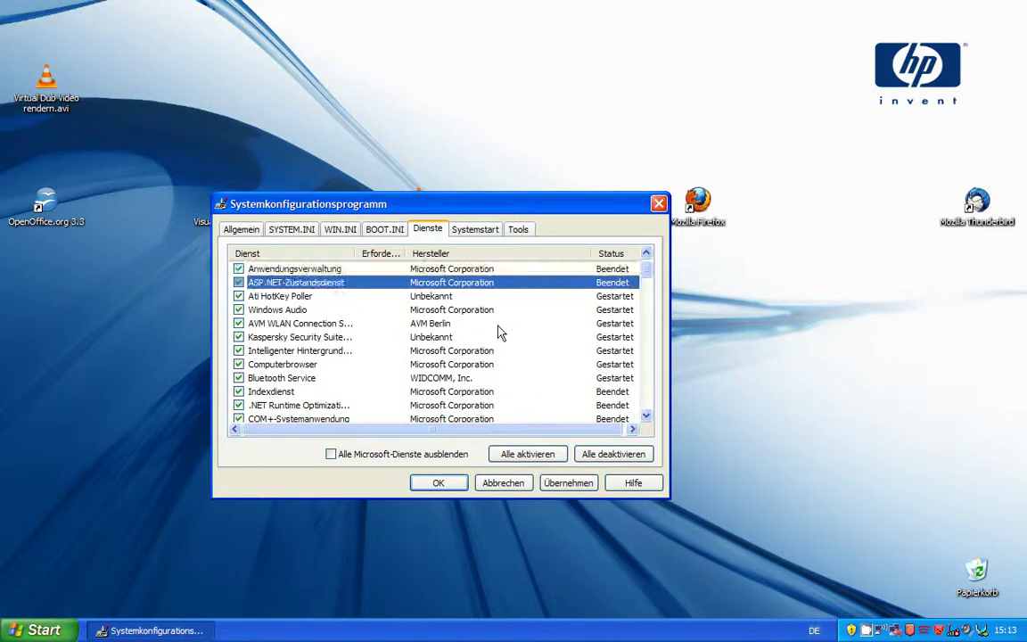
pyautogui.press('a')
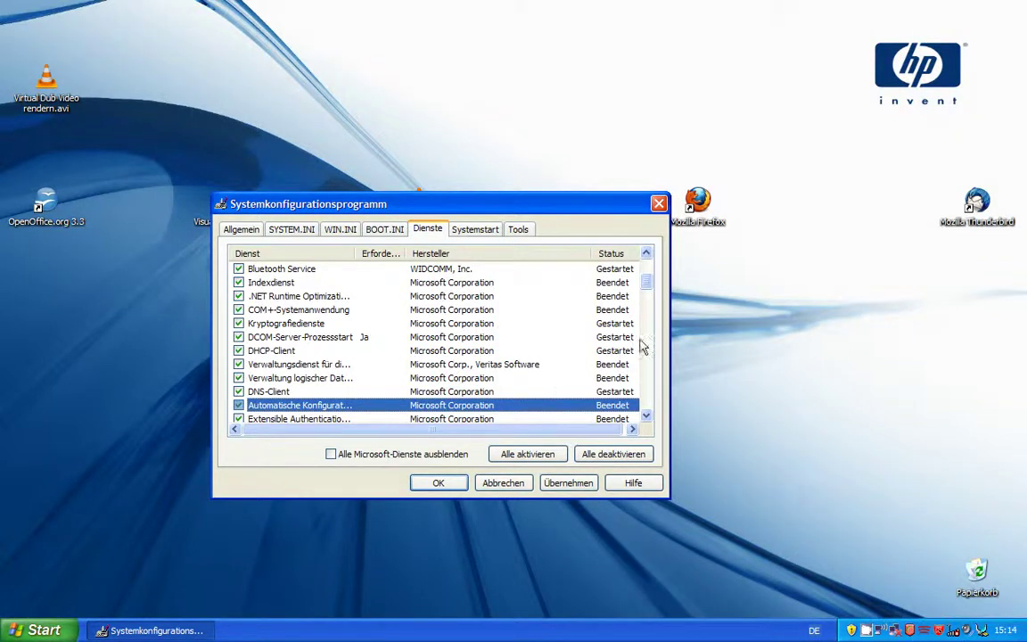
# - Find the Hotspot Shield services and widen the service name column to read their full names
pyautogui.moveTo(648, 283); pyautogui.dragTo(639, 321)
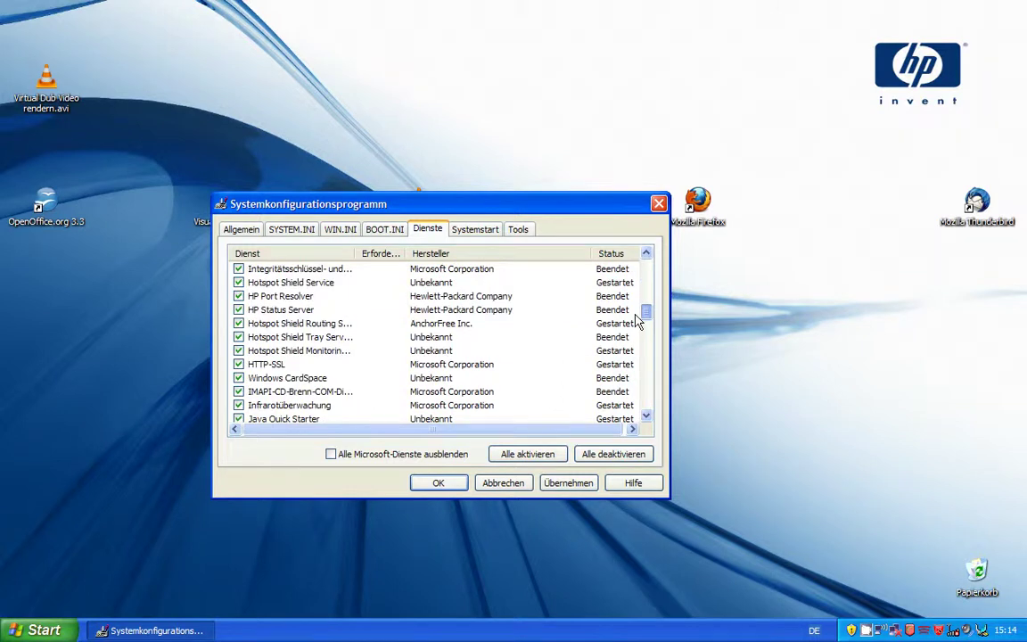
pyautogui.click(346, 337)
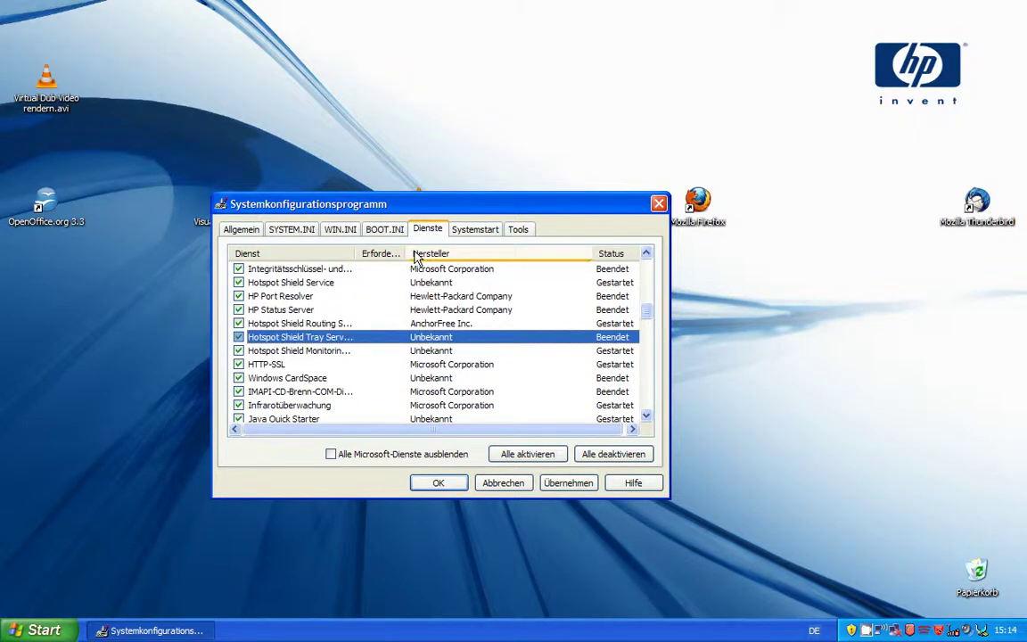
pyautogui.moveTo(408, 254); pyautogui.dragTo(444, 254)
pyautogui.moveTo(354, 258); pyautogui.dragTo(390, 251)
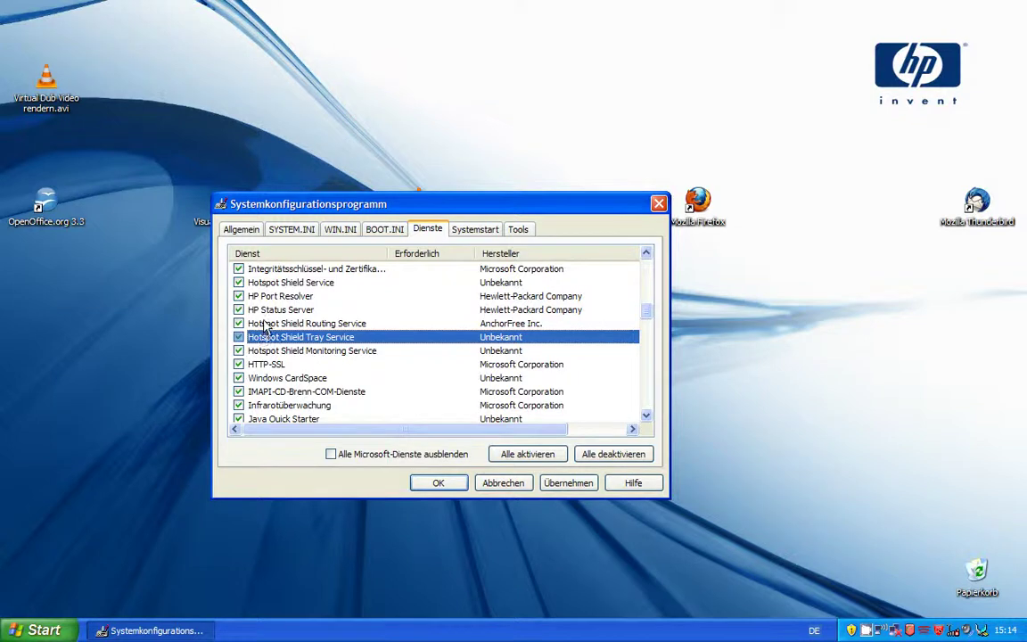
pyautogui.scroll(-12, 285, 321)
pyautogui.scroll(12, 314, 312)
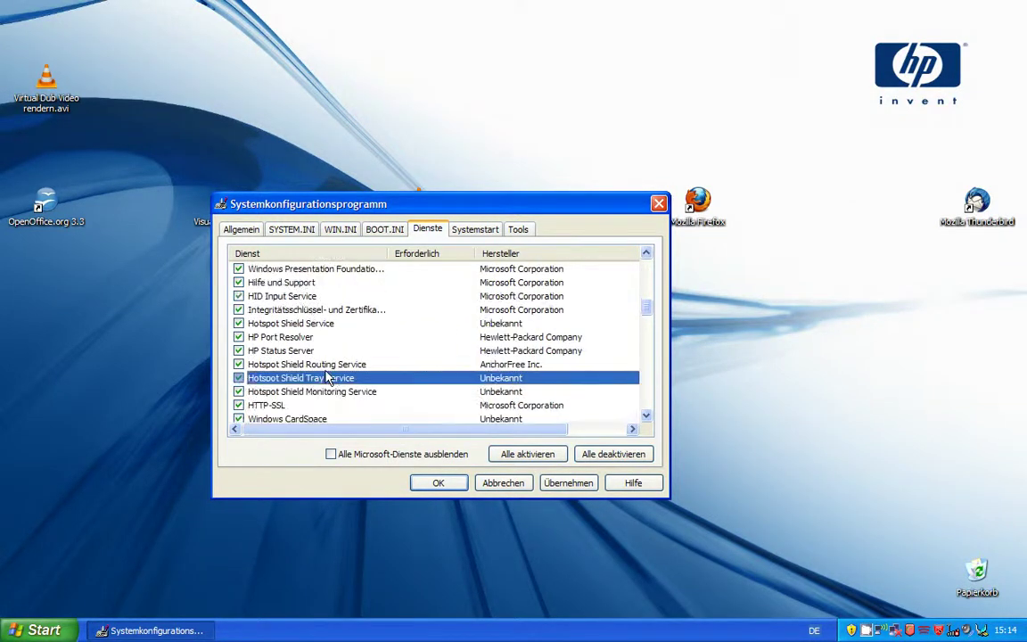
pyautogui.scroll(1, 331, 387)
pyautogui.scroll(6, 338, 385)
# - Review the startup items once more, apply the configuration changes and dismiss the resulting message
pyautogui.click(491, 229)
pyautogui.click(528, 231)
pyautogui.click(482, 235)
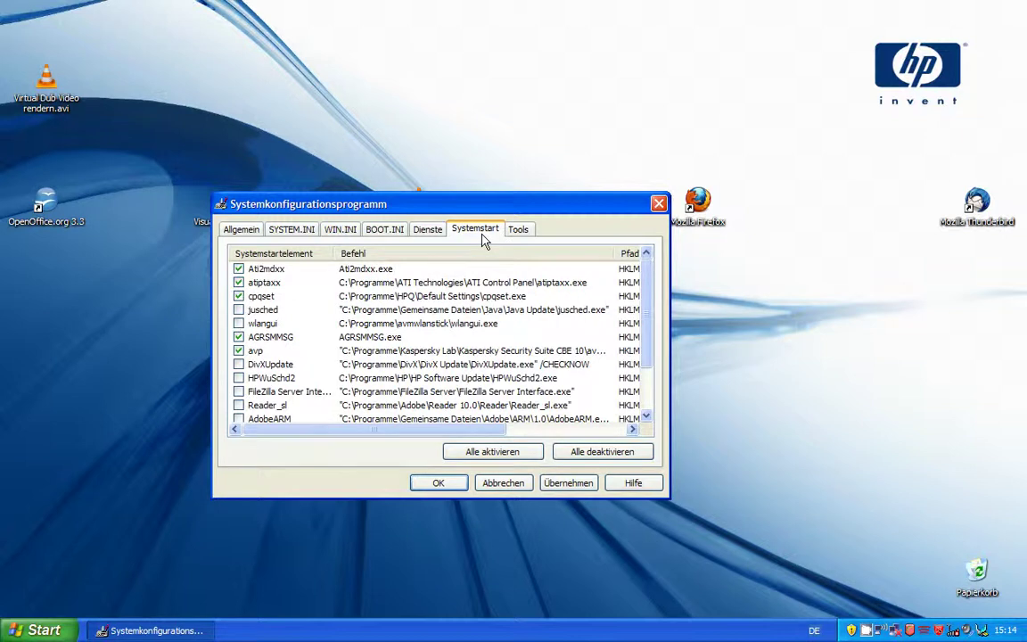
pyautogui.moveTo(648, 349); pyautogui.dragTo(646, 400)
pyautogui.click(631, 406)
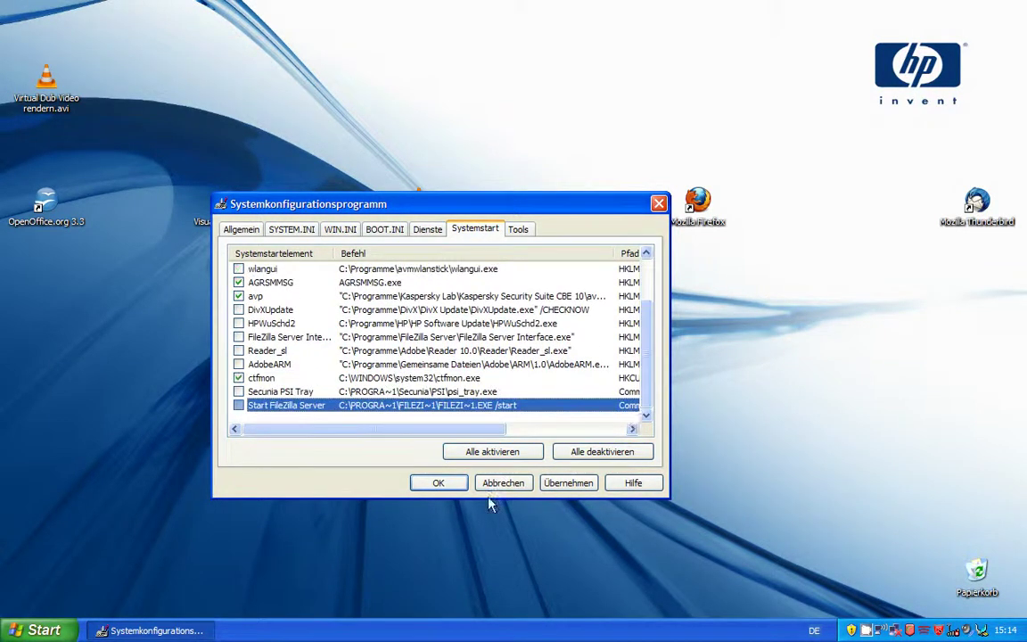
pyautogui.click(561, 489)
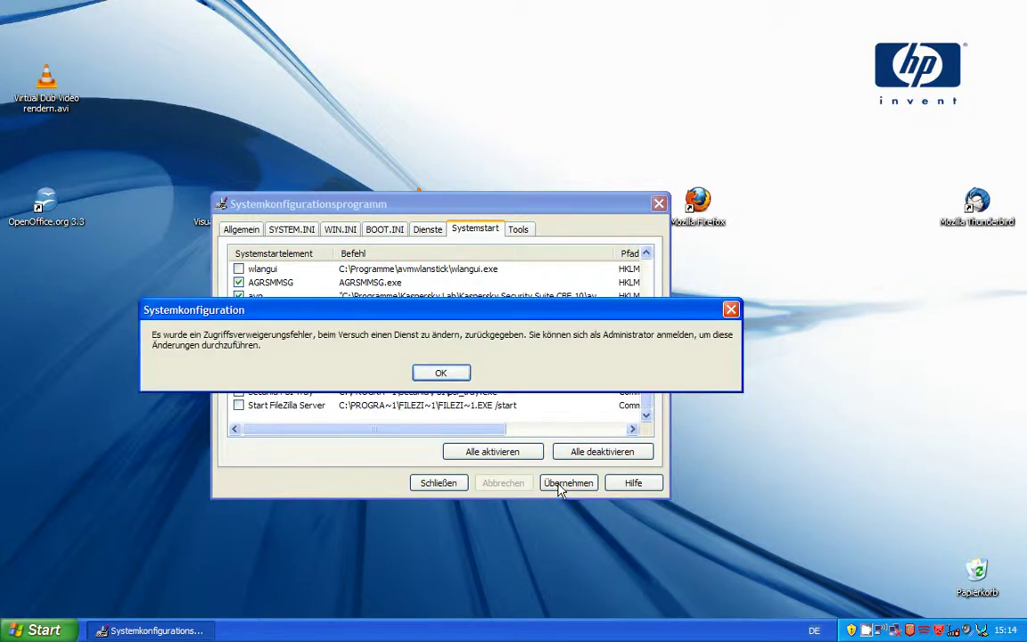
pyautogui.click(457, 374)
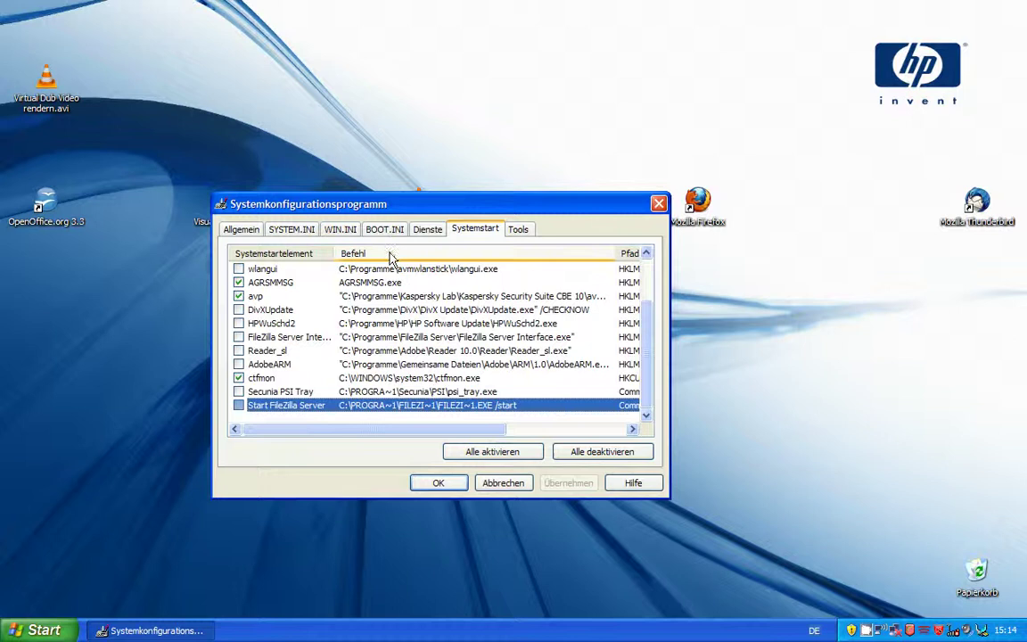
# - Check the startup items and the list of services again after applying the changes
pyautogui.scroll(2, 488, 371)
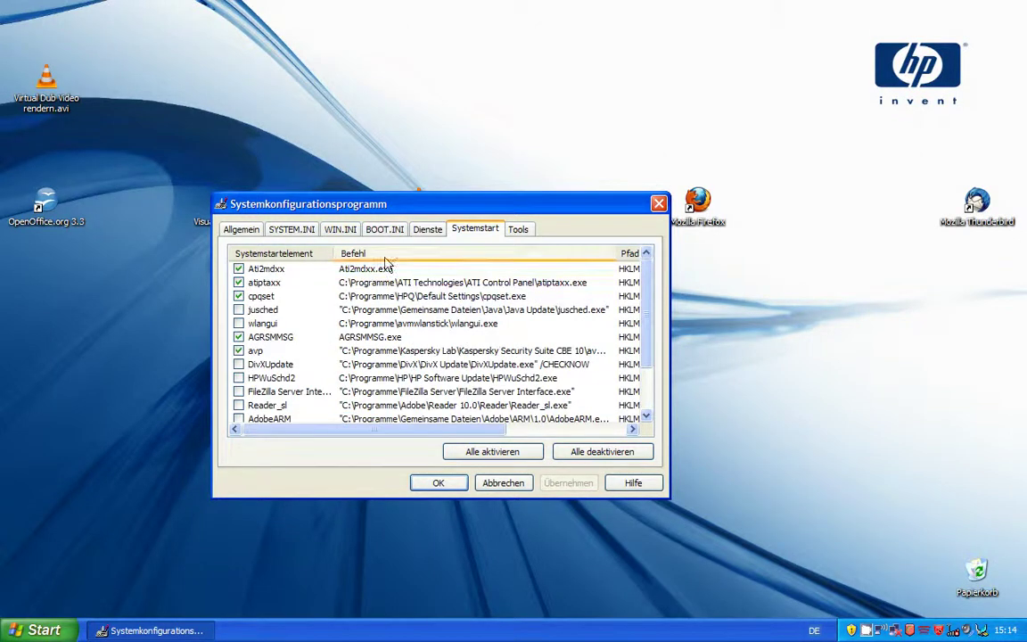
pyautogui.click(428, 234)
pyautogui.scroll(-4, 481, 339)
pyautogui.click(446, 404)
pyautogui.scroll(-1, 434, 338)
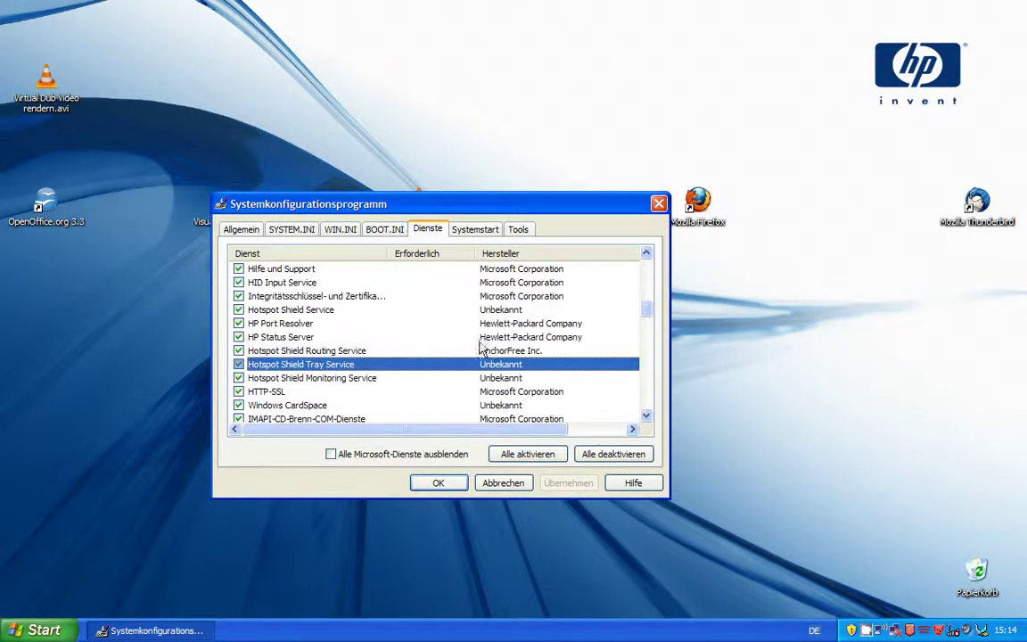
# - Review the disabled services and the startup items one last time down to the end of the startup list
pyautogui.scroll(2, 339, 372)
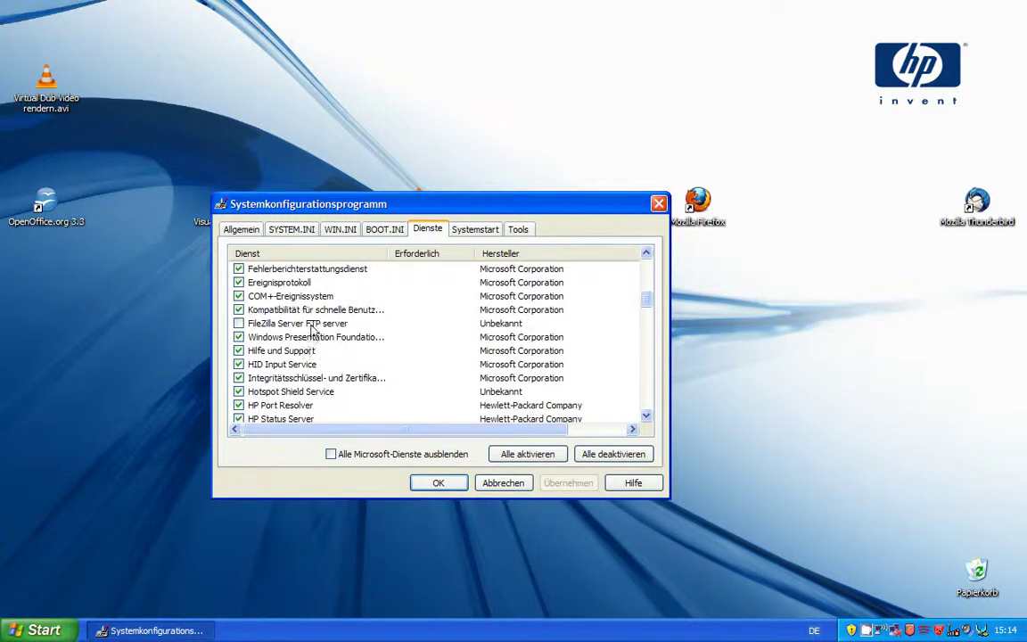
pyautogui.moveTo(652, 306); pyautogui.dragTo(639, 367)
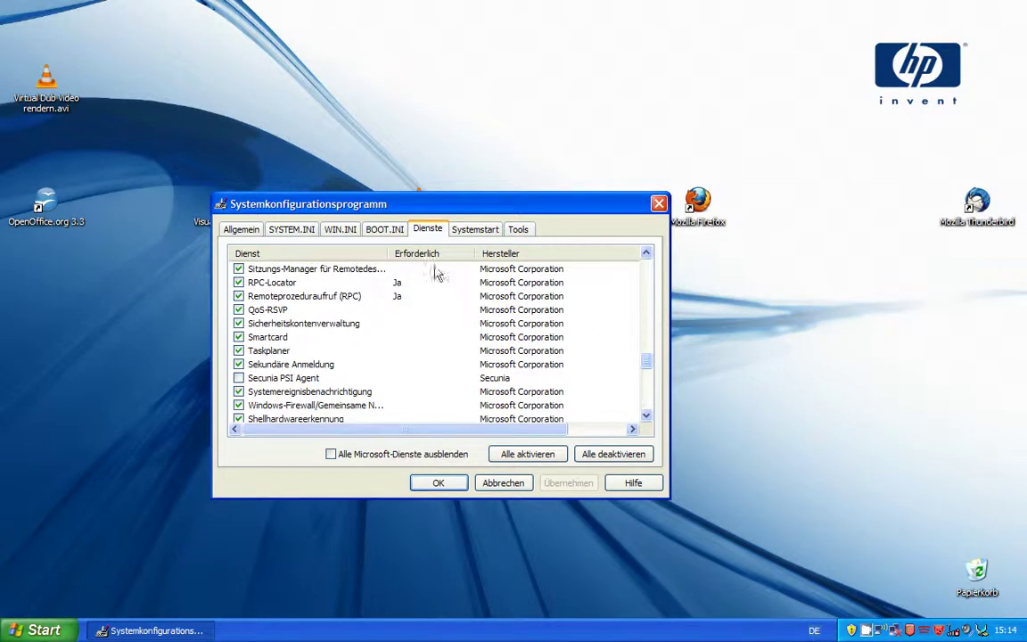
pyautogui.click(473, 229)
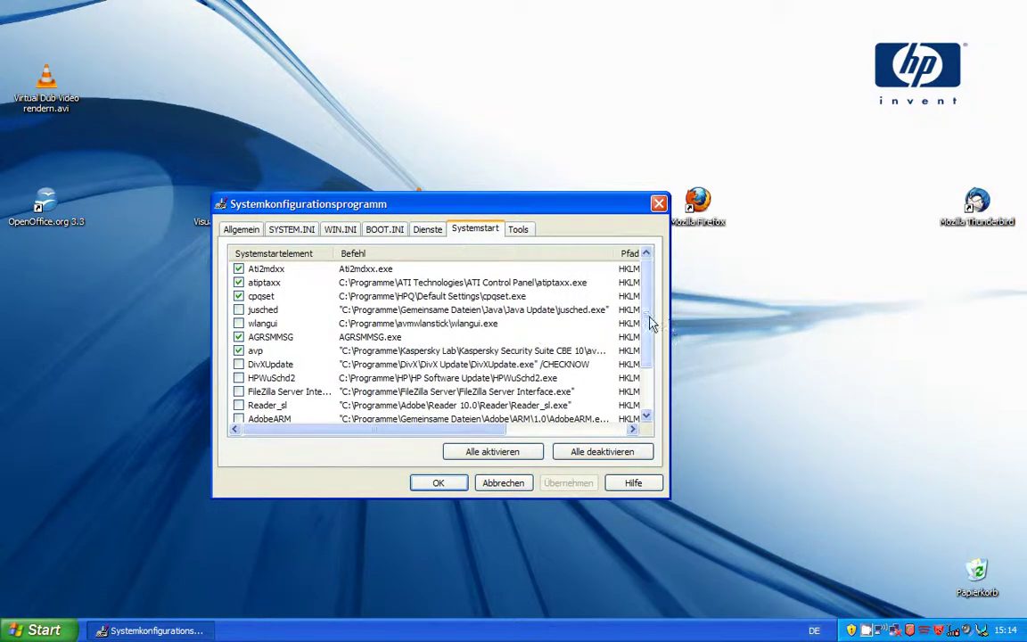
pyautogui.moveTo(651, 321); pyautogui.dragTo(649, 390)
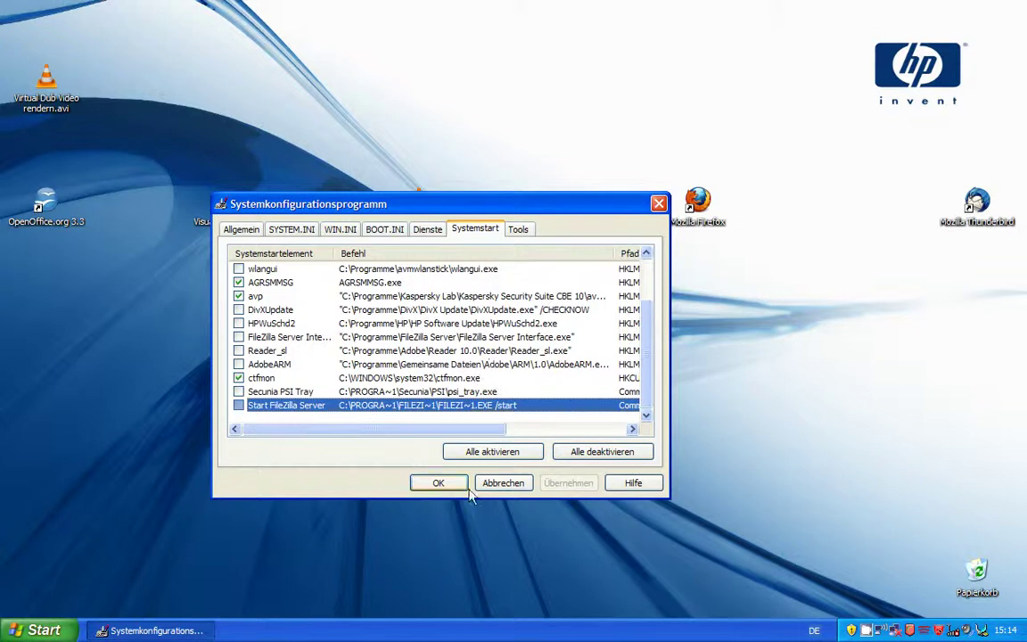
# - Confirm the system configuration, dismiss the access message and choose not to restart the computer yet
pyautogui.click(437, 484)
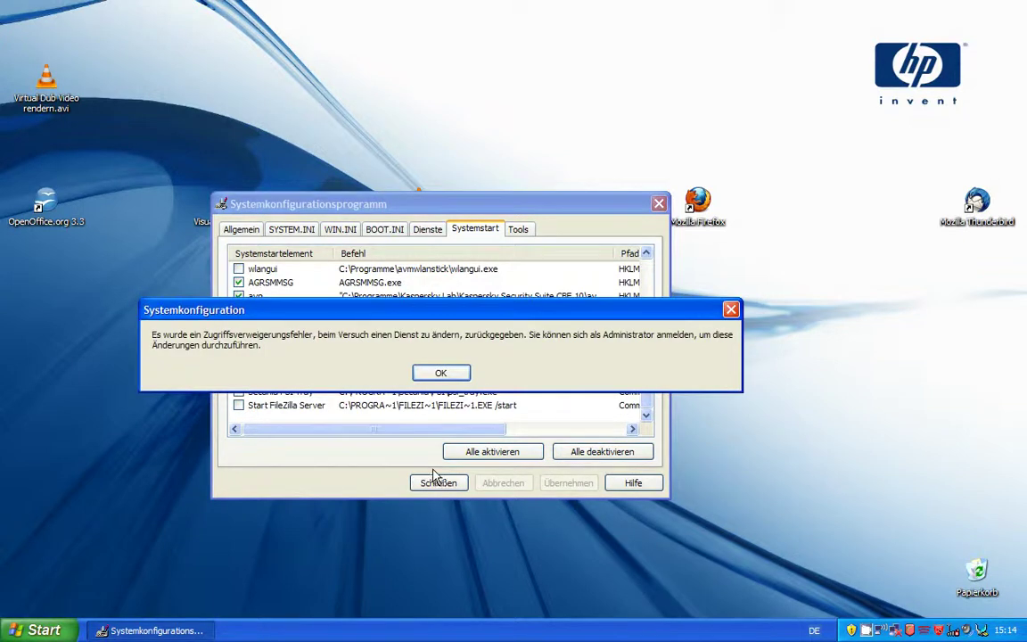
pyautogui.click(429, 373)
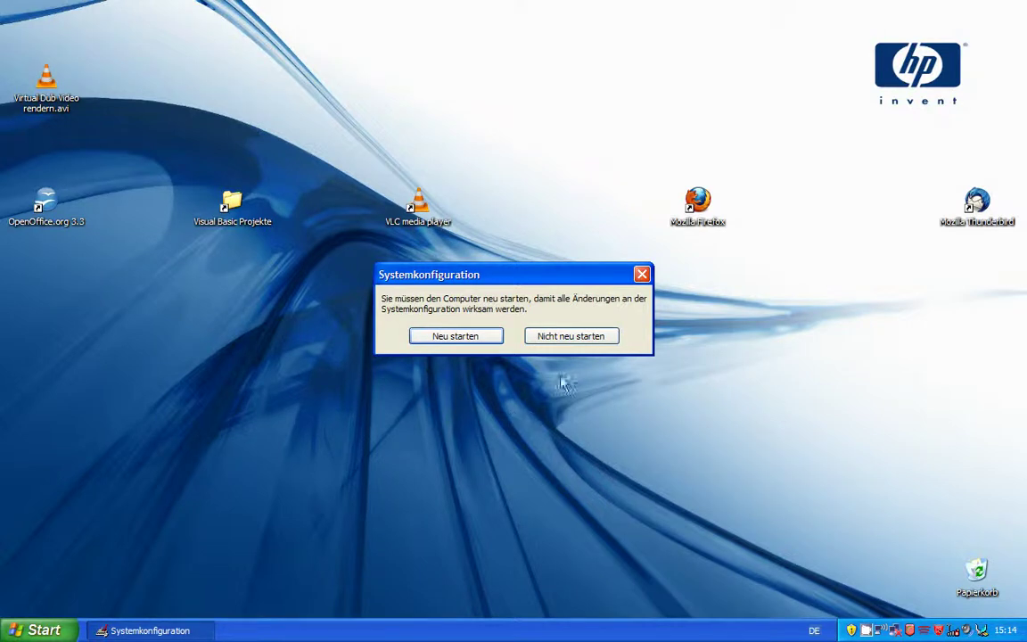
pyautogui.click(575, 343)
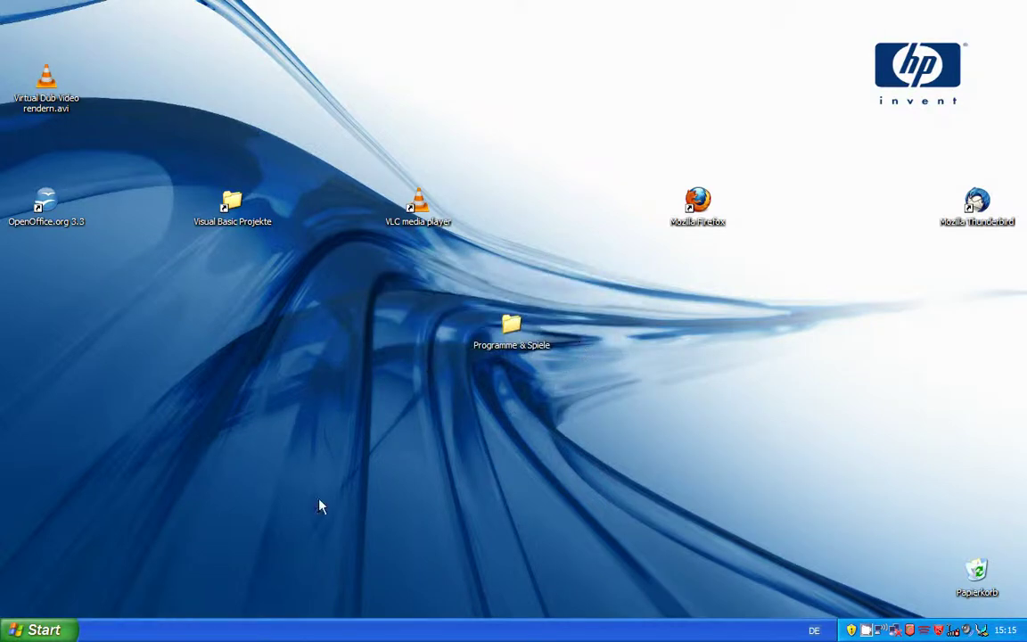
# - Open Windows Task Manager and look through its running processes, performance, network, applications and users information
pyautogui.rightClick(483, 630)
pyautogui.click(509, 600)
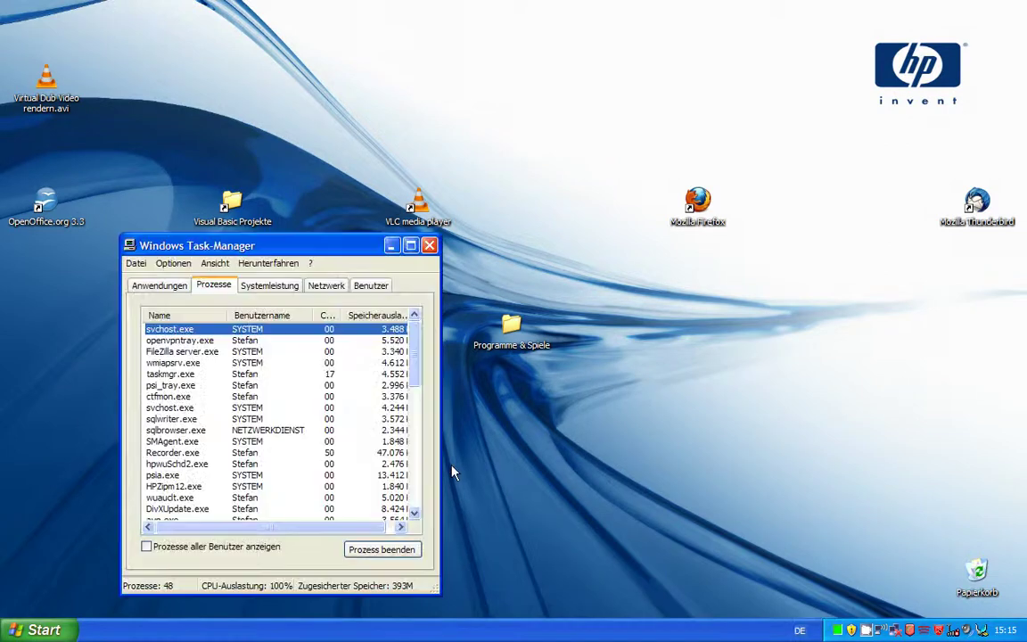
pyautogui.scroll(-10, 373, 357)
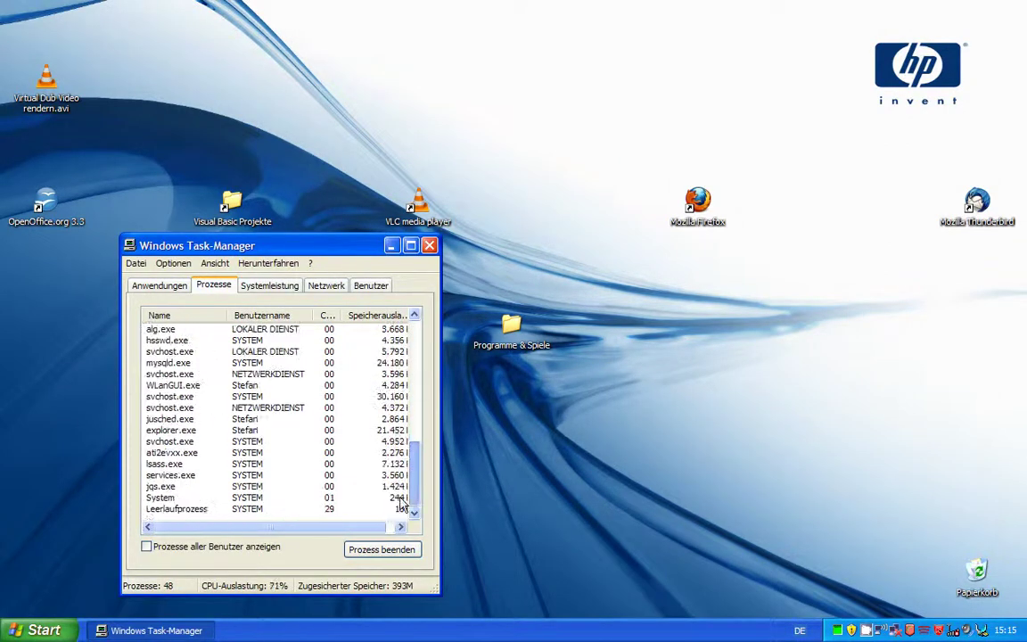
pyautogui.click(272, 287)
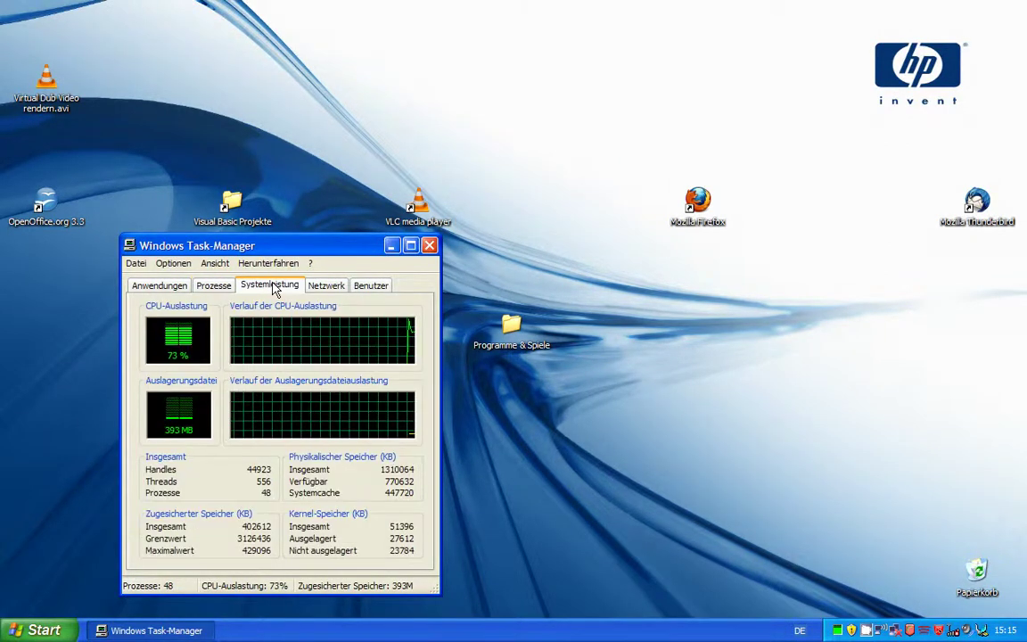
pyautogui.click(328, 289)
pyautogui.click(181, 288)
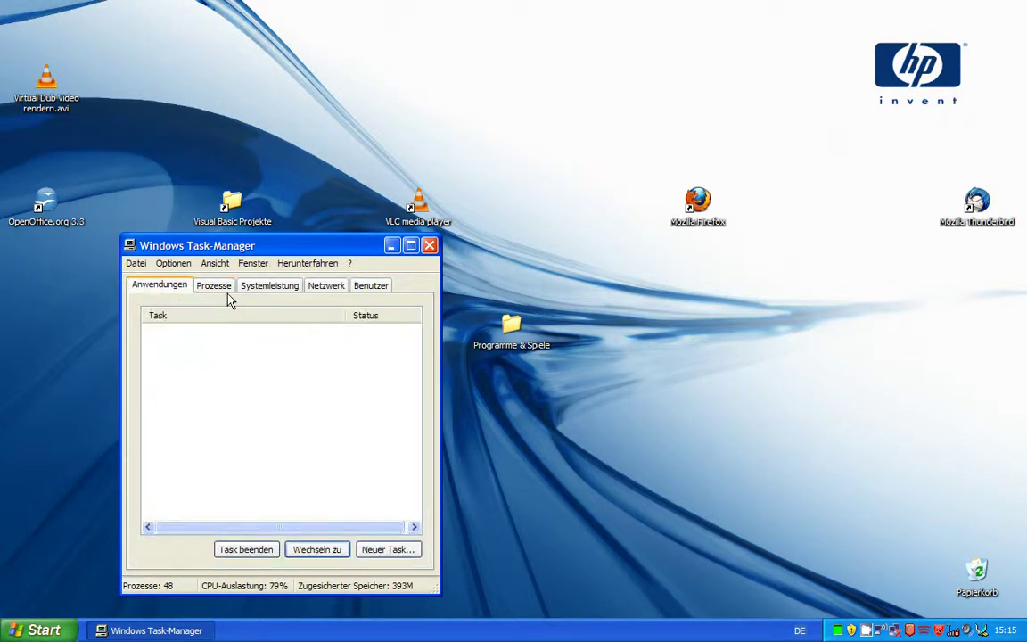
pyautogui.click(232, 291)
pyautogui.click(374, 287)
pyautogui.click(323, 289)
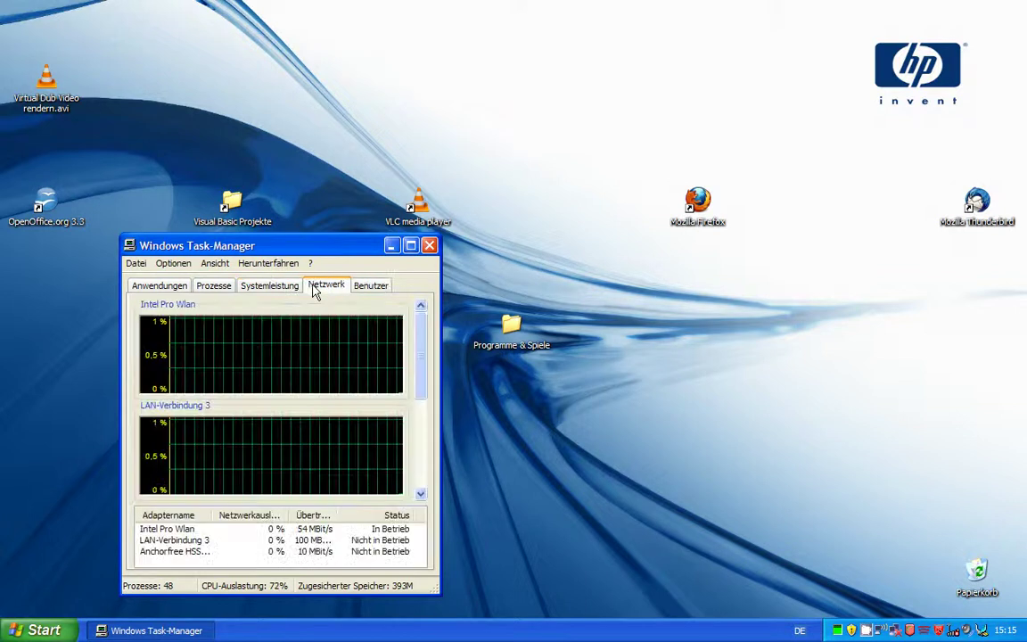
# - Highlight the total process count in Task Manager's performance overview, then close Task Manager
pyautogui.click(287, 289)
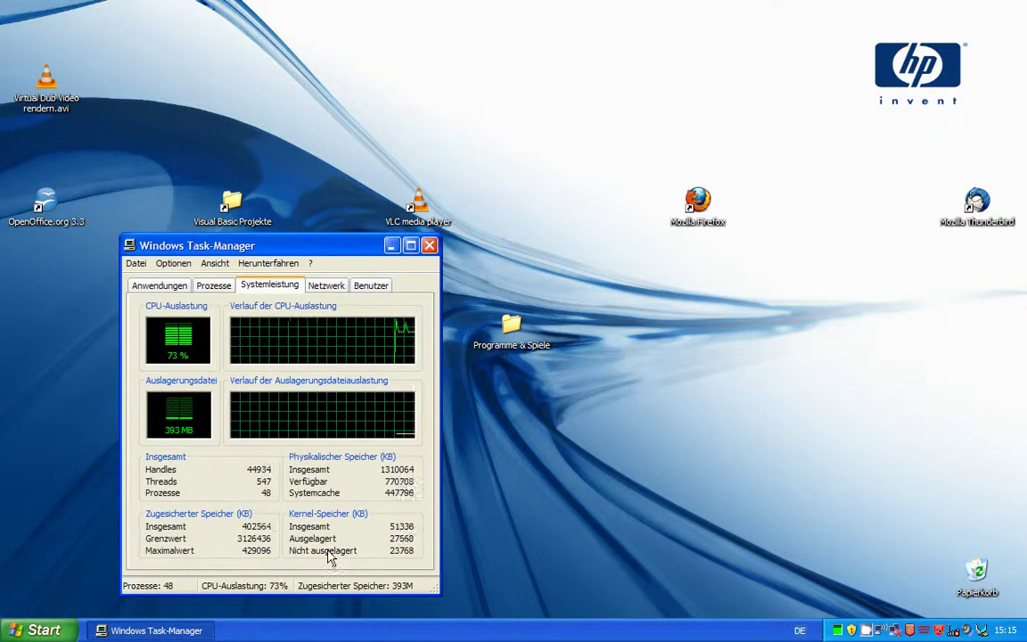
pyautogui.doubleClick(267, 494)
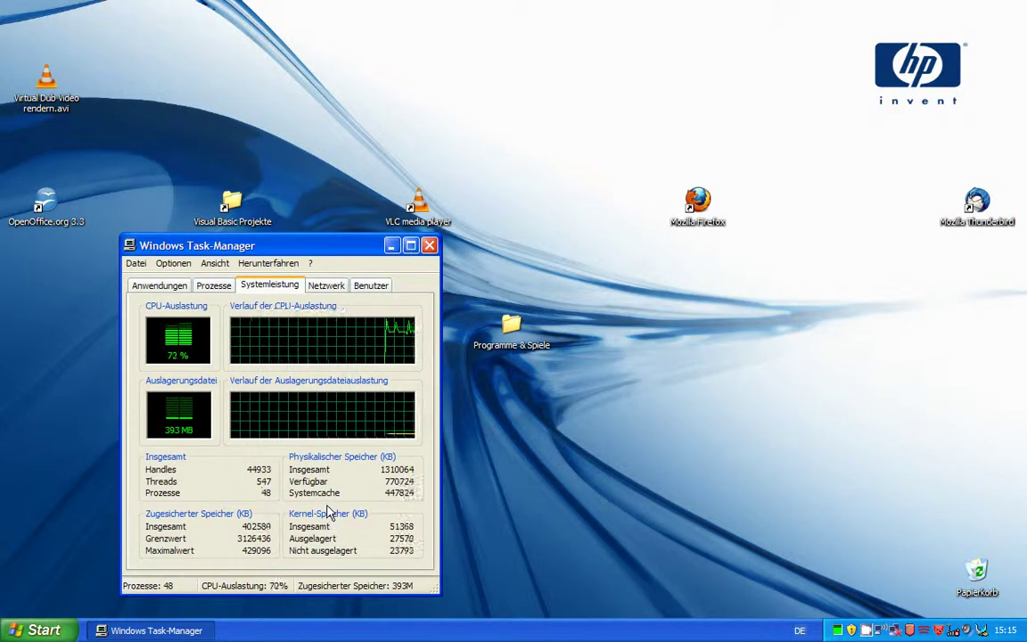
pyautogui.doubleClick(267, 493)
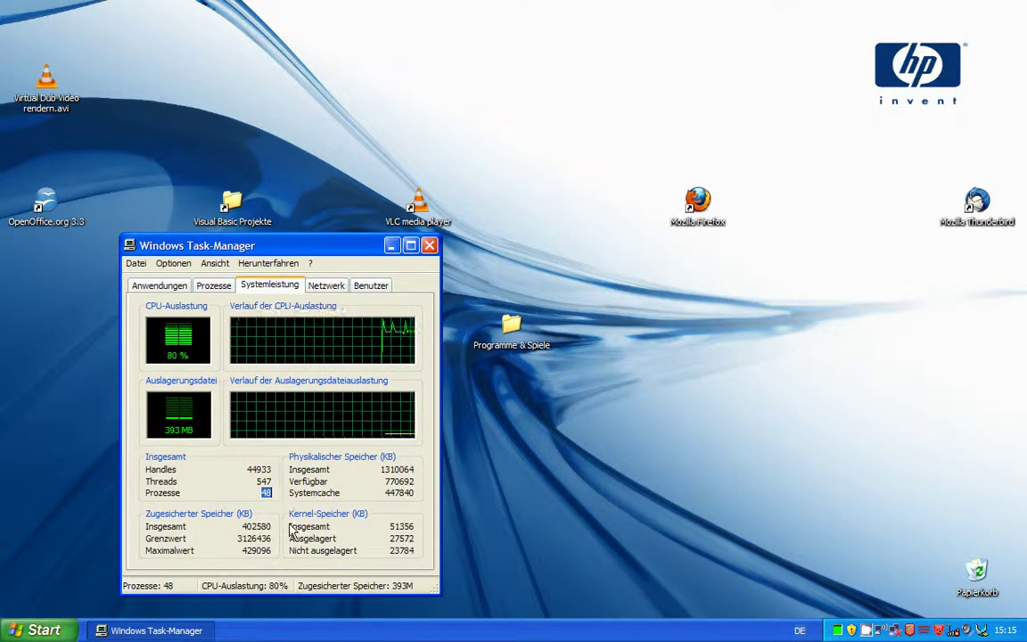
pyautogui.click(429, 244)
pyautogui.click(865, 631)
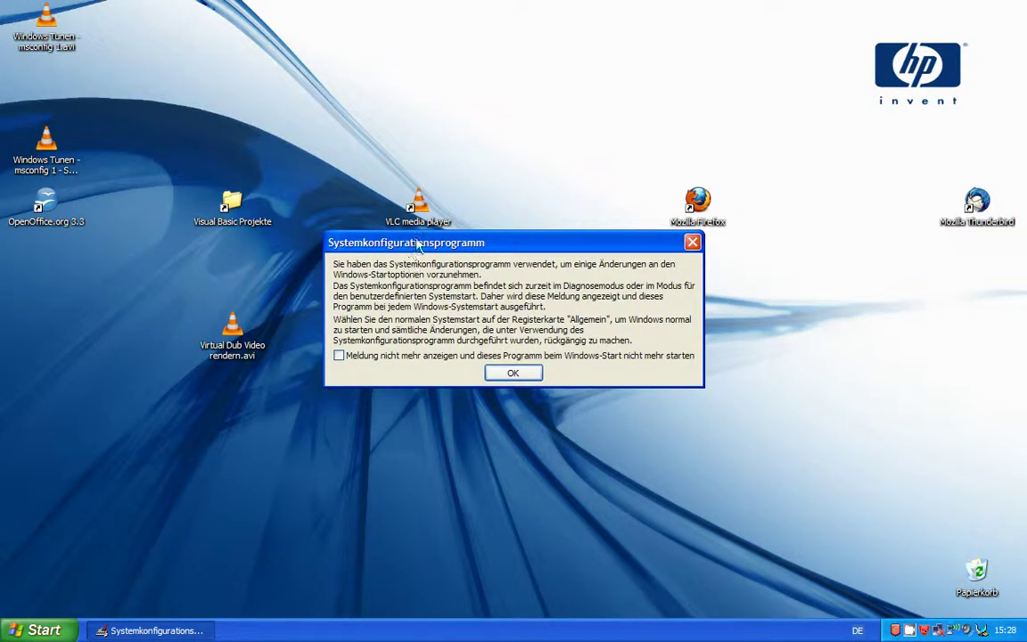
# - Set the System Configuration startup notice not to show again at Windows start and confirm it
pyautogui.moveTo(417, 244); pyautogui.dragTo(382, 211)
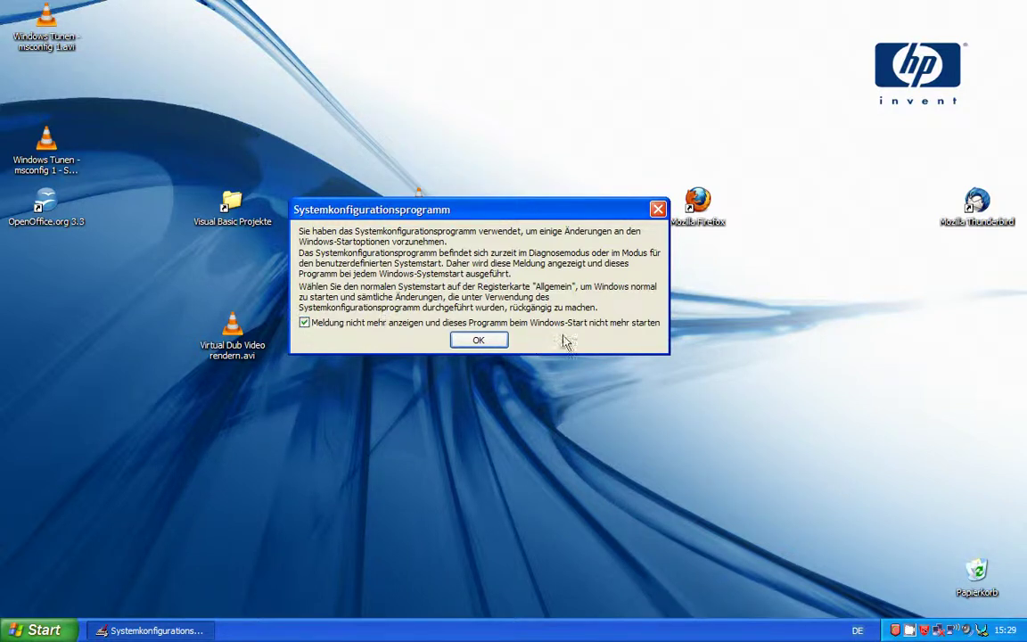
pyautogui.click(479, 342)
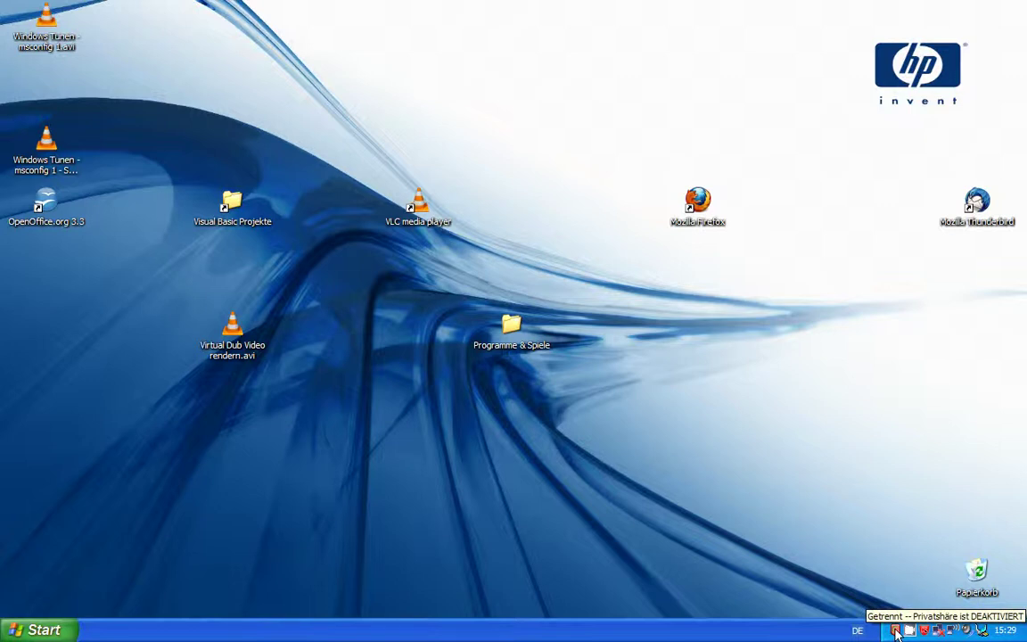
# - Open Task Manager and check the total number of processes in the performance overview after the restart
pyautogui.rightClick(484, 633)
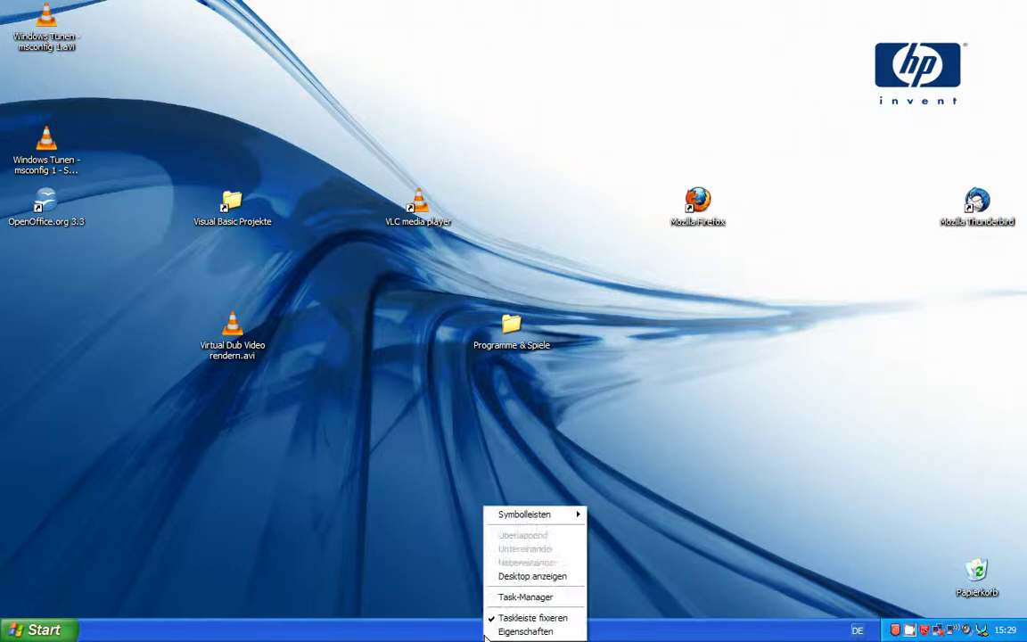
pyautogui.click(514, 598)
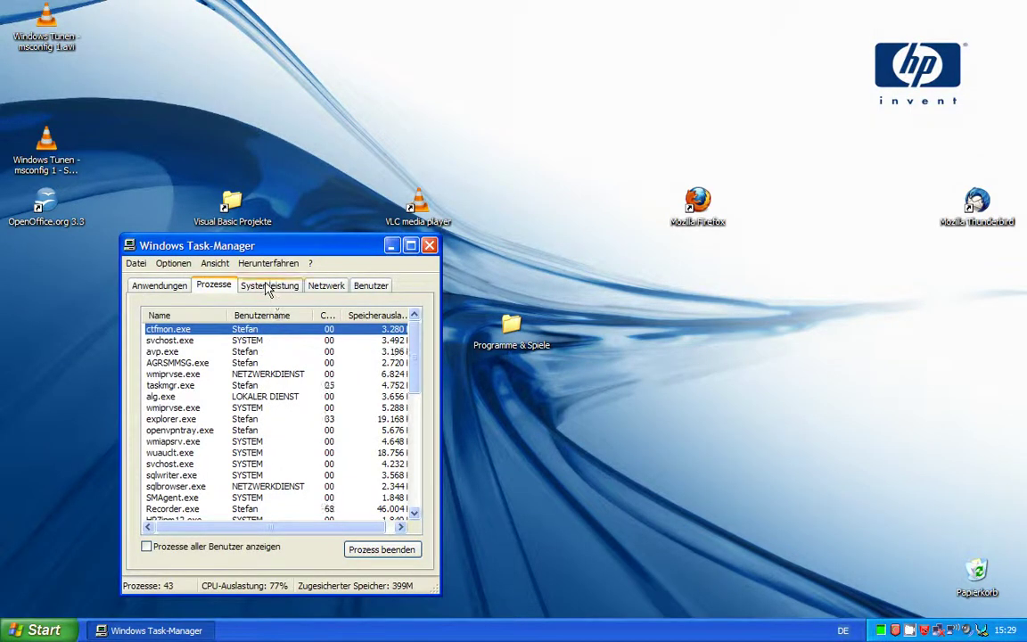
pyautogui.click(268, 287)
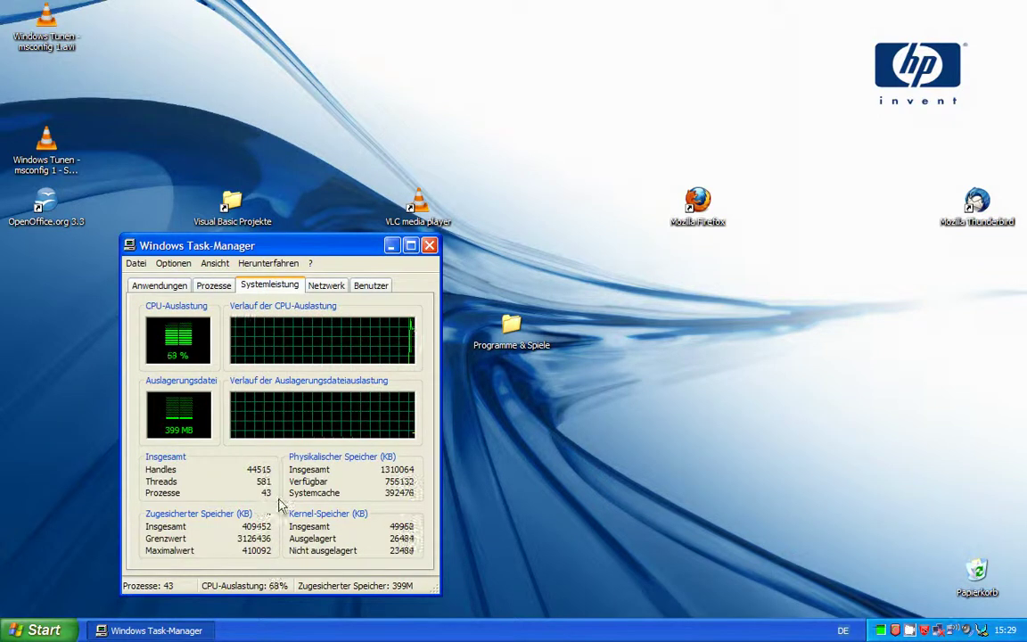
pyautogui.press('Tab')
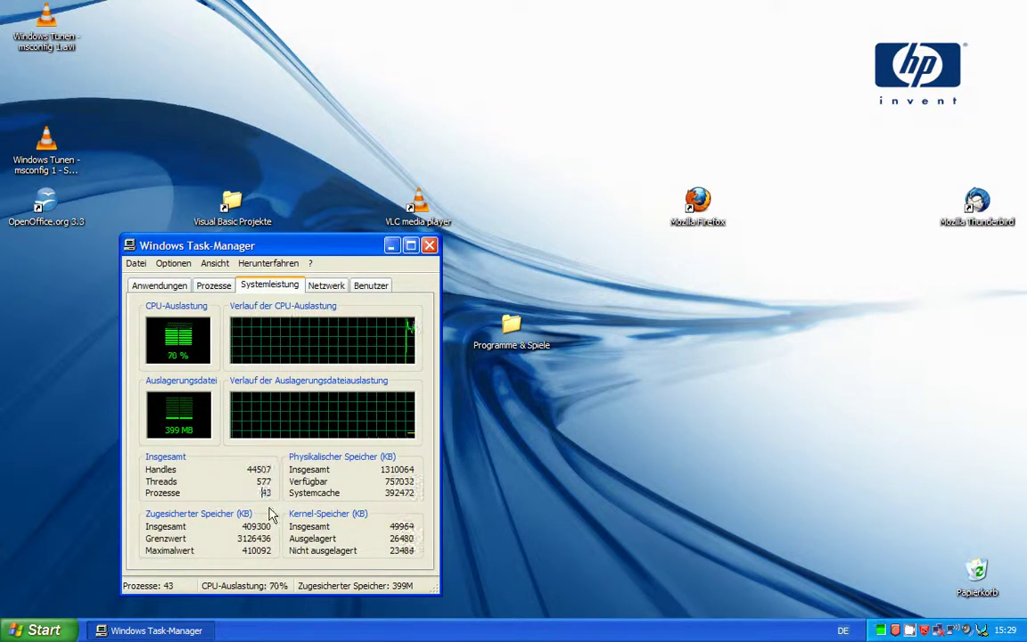
# - Run msconfig to open the System Configuration Utility and minimize Task Manager to uncover it
pyautogui.press('super')
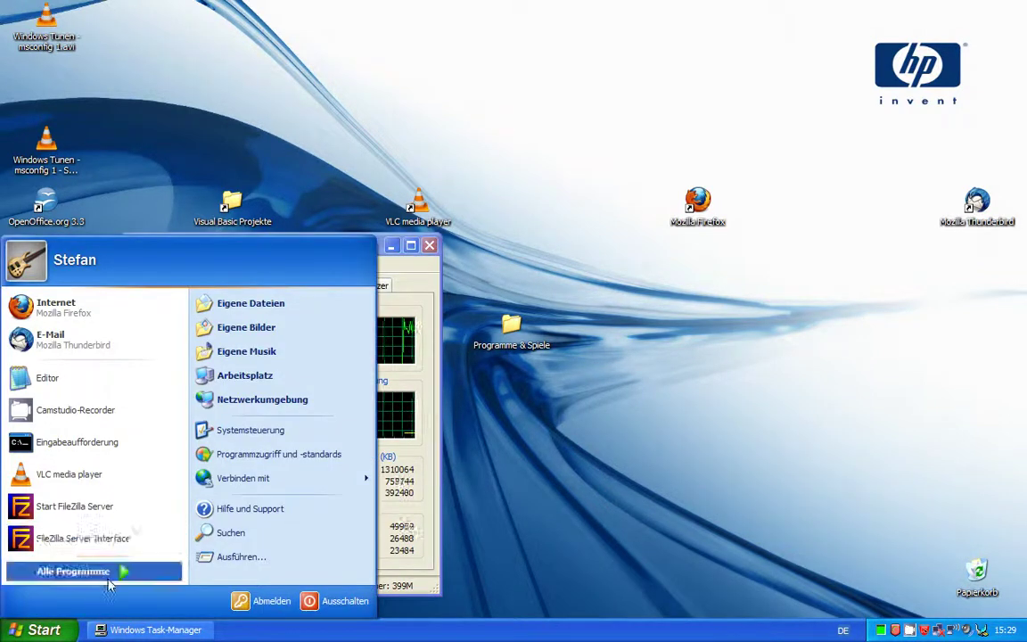
pyautogui.click(258, 557)
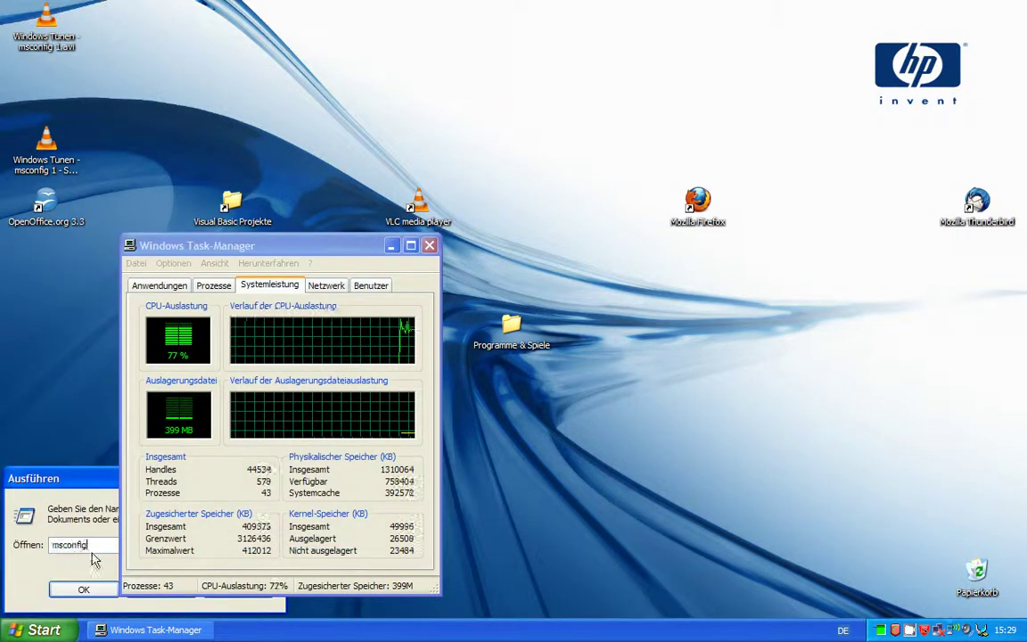
pyautogui.click(81, 589)
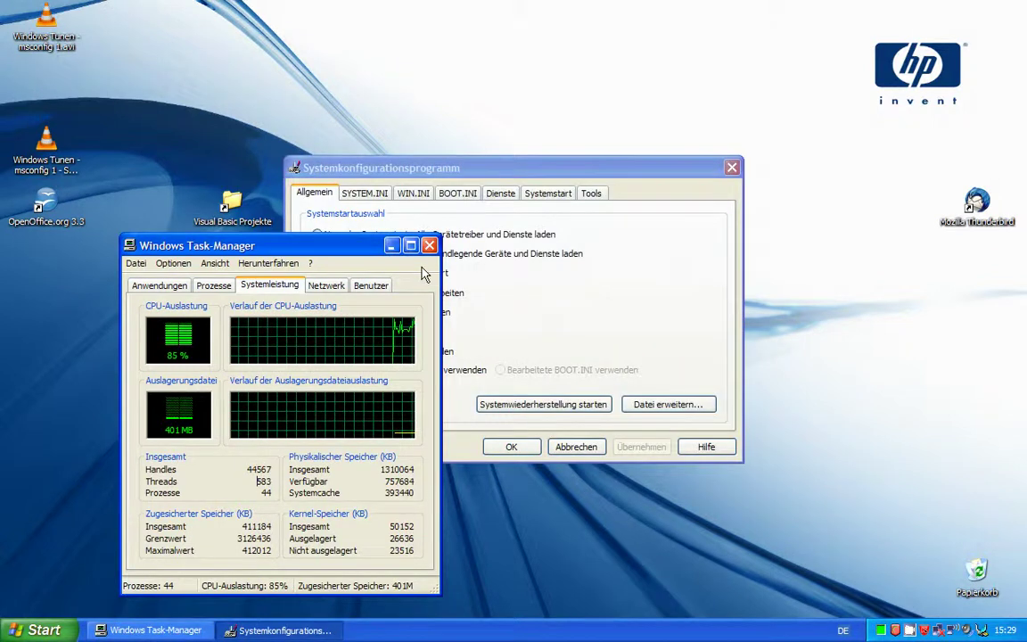
pyautogui.click(392, 246)
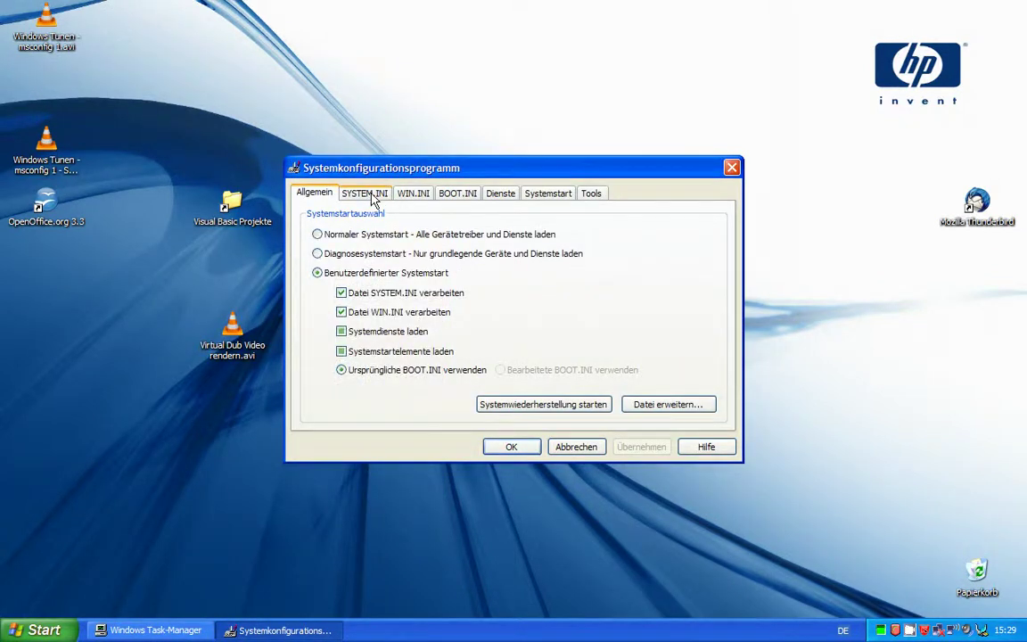
# - Go through the SYSTEM.INI, WIN.INI, BOOT.INI and services settings and examine which startup items are enabled
pyautogui.click(367, 193)
pyautogui.click(394, 193)
pyautogui.click(459, 195)
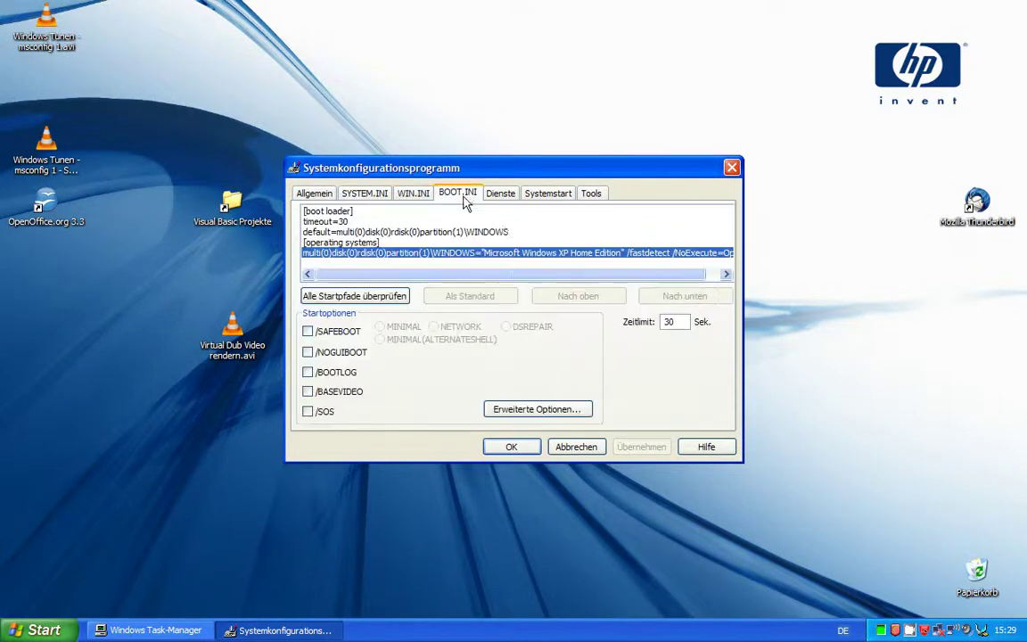
pyautogui.click(499, 195)
pyautogui.click(545, 194)
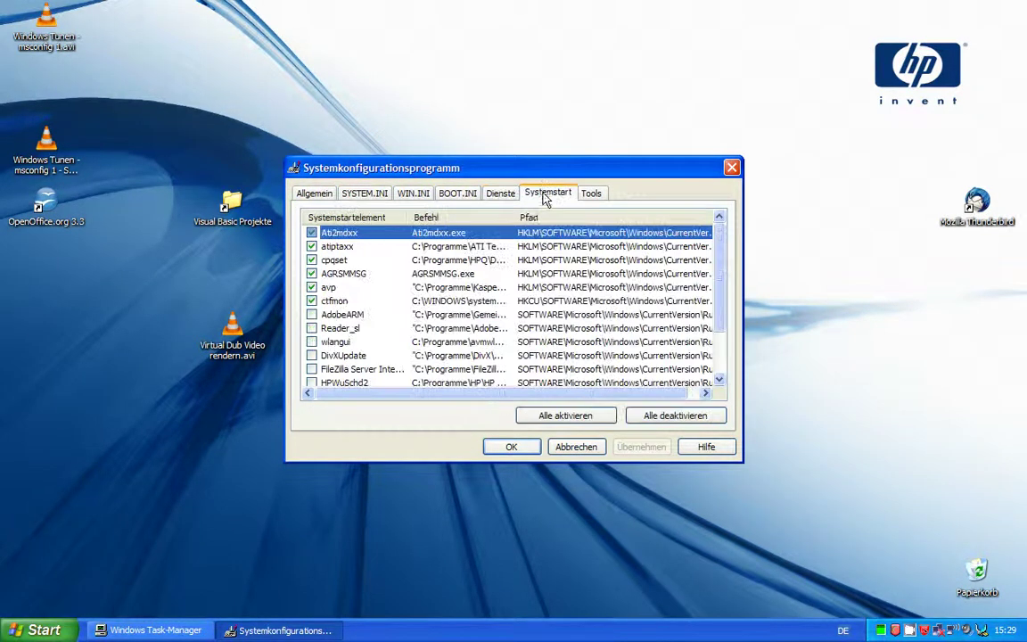
pyautogui.scroll(-2, 305, 312)
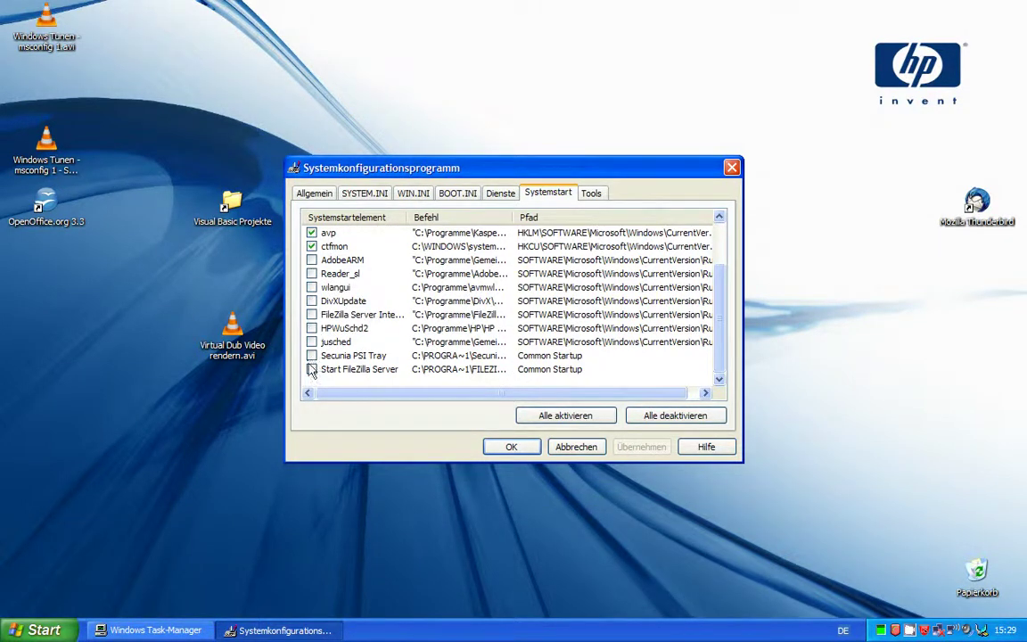
pyautogui.scroll(2, 373, 323)
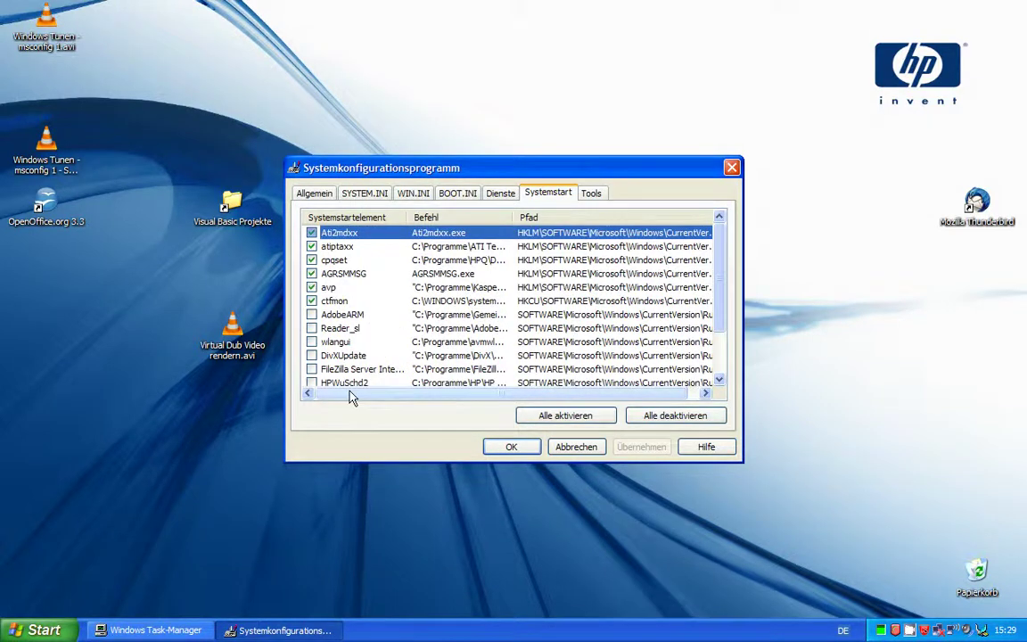
# - Bring Task Manager back and look at its performance, network and running process information
pyautogui.rightClick(379, 635)
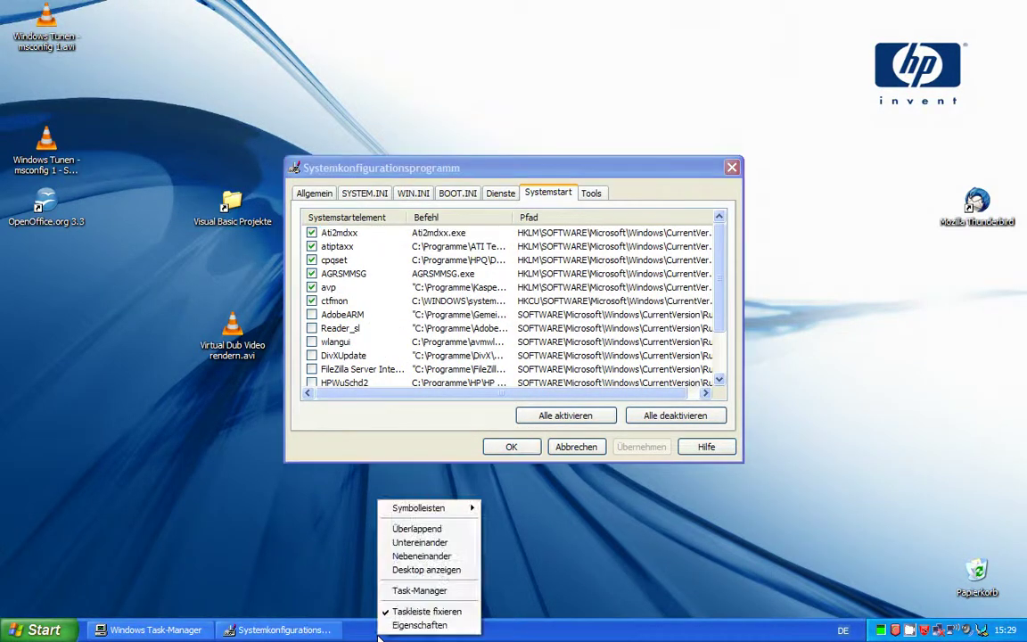
pyautogui.click(400, 592)
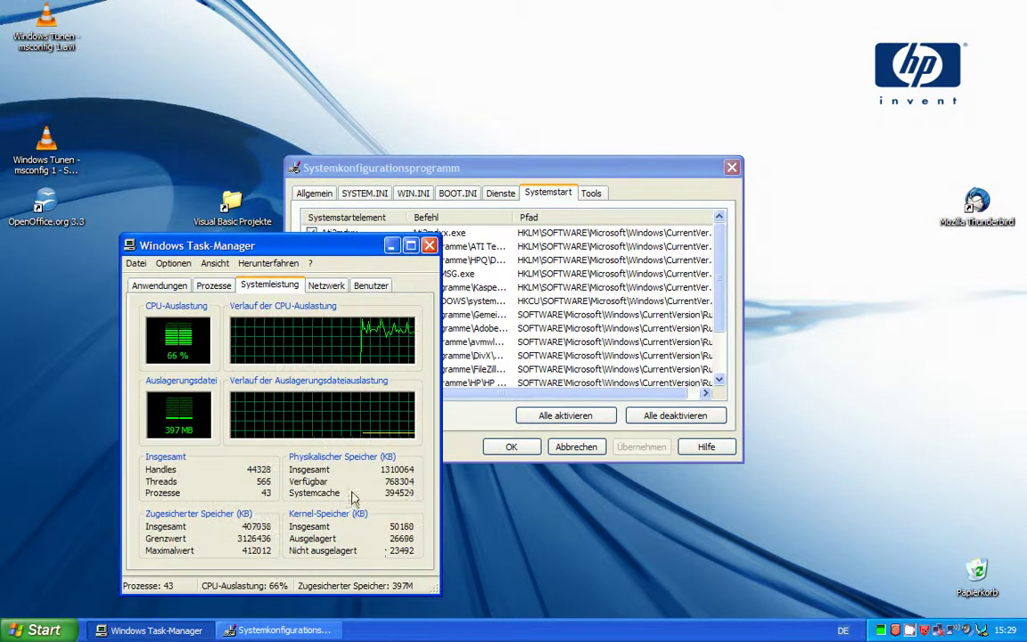
pyautogui.click(325, 285)
pyautogui.click(267, 286)
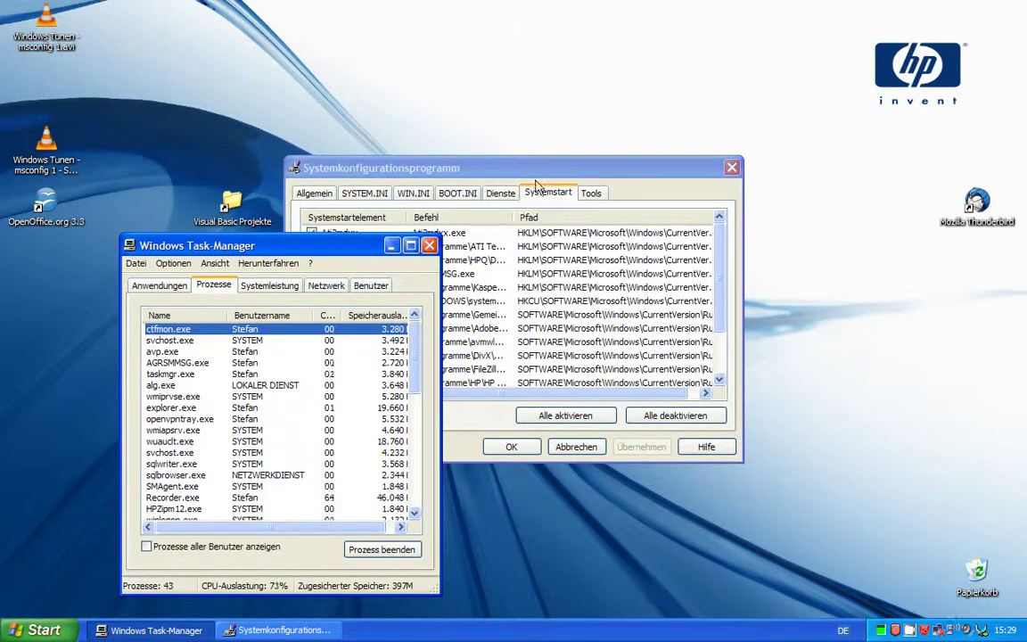
# - Place the System Configuration window beside Task Manager and compare its startup items with the running processes
pyautogui.moveTo(514, 174); pyautogui.dragTo(680, 170)
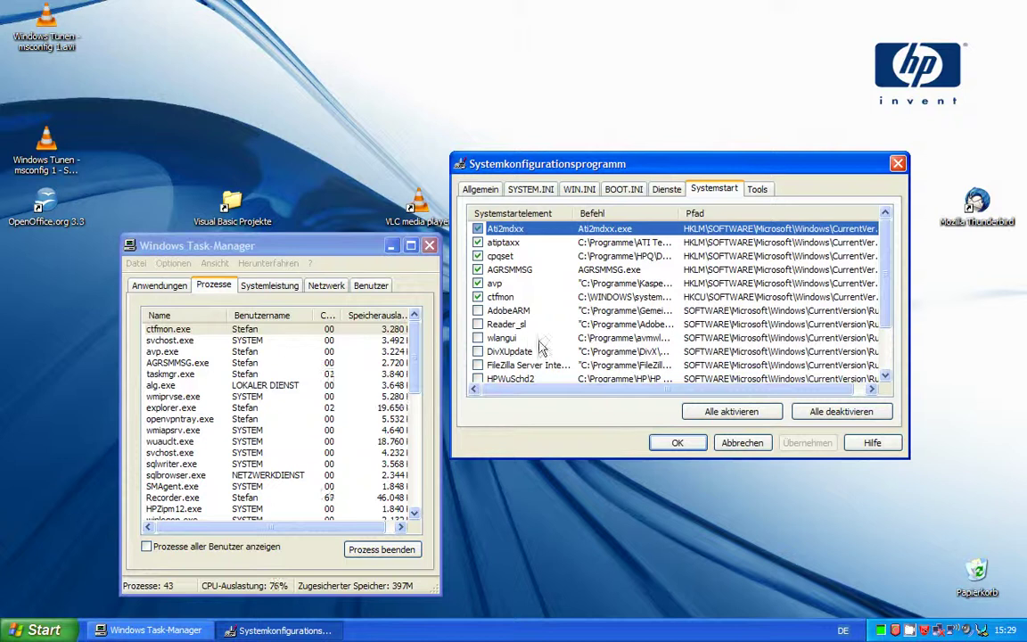
pyautogui.click(419, 385)
pyautogui.scroll(-1, 419, 385)
pyautogui.scroll(1, 378, 314)
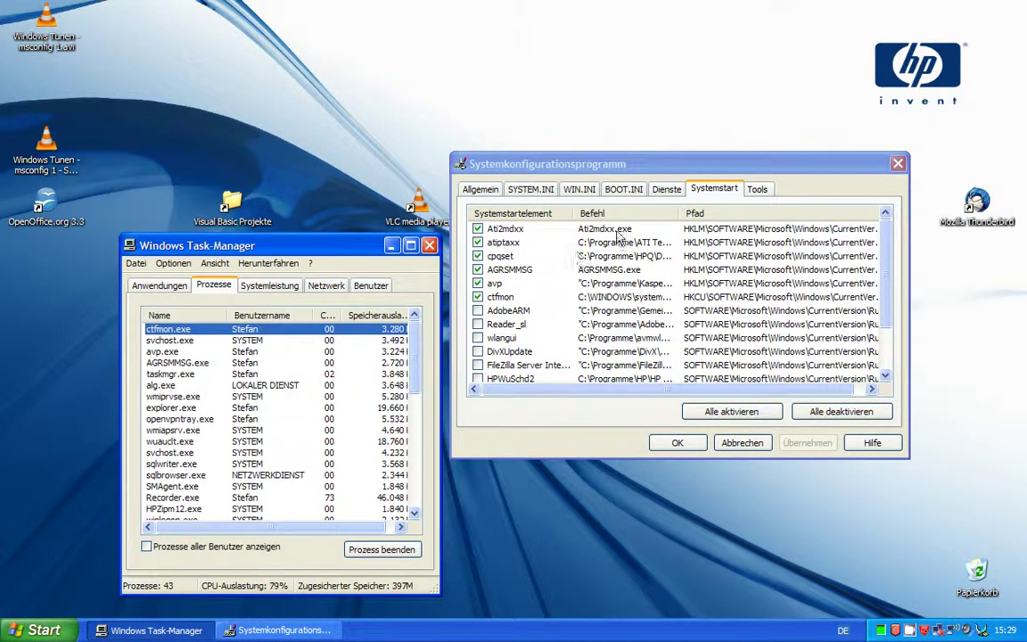
# - Examine the handle, thread and process totals in Task Manager, with the System Configuration window moved clear of it
pyautogui.moveTo(655, 172); pyautogui.dragTo(562, 216)
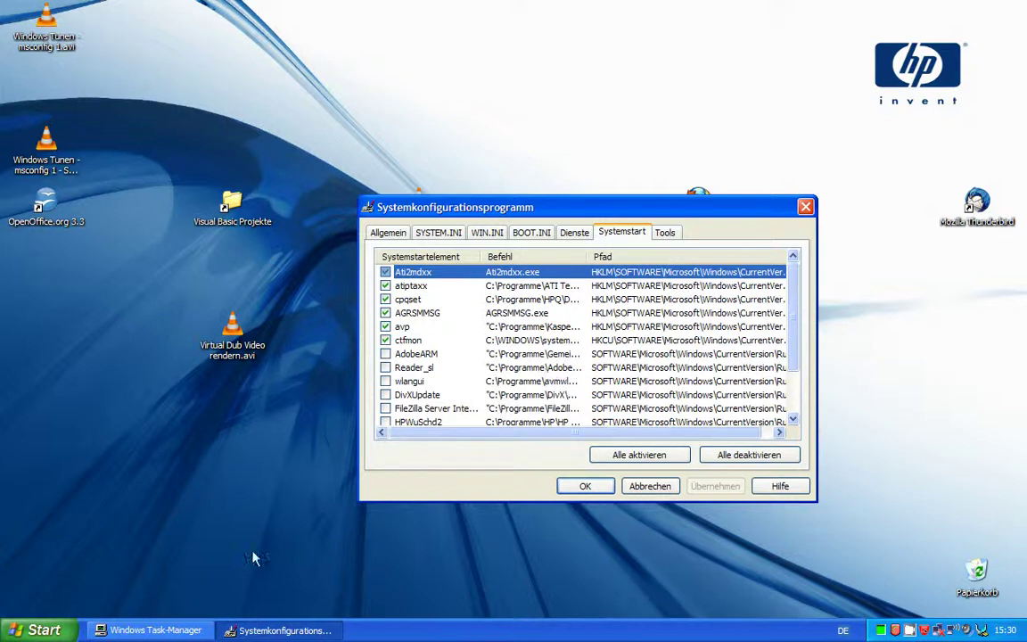
pyautogui.click(158, 630)
pyautogui.click(258, 286)
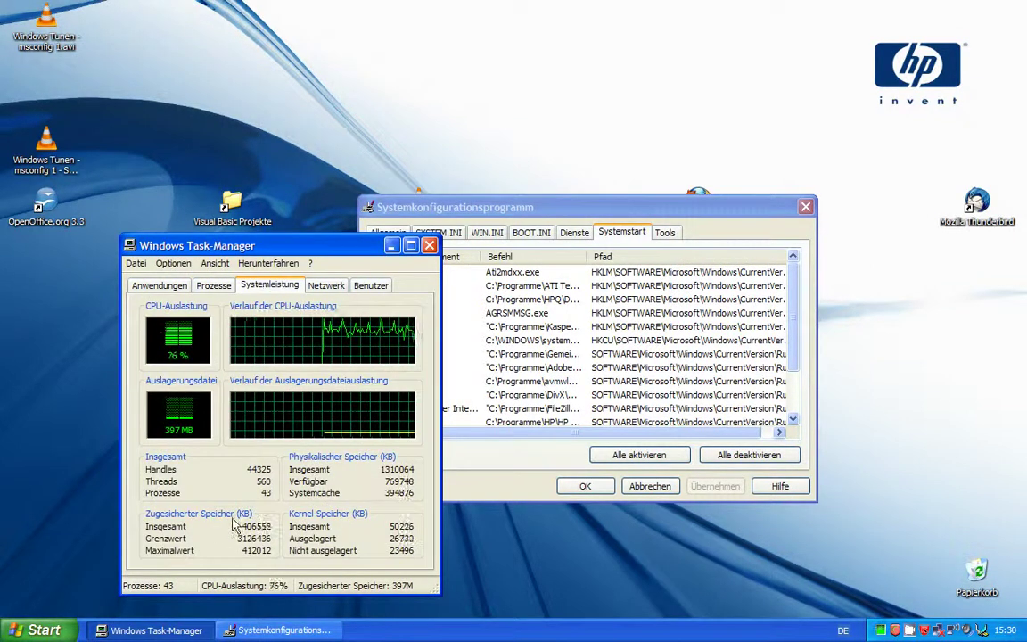
pyautogui.moveTo(244, 469); pyautogui.dragTo(278, 482)
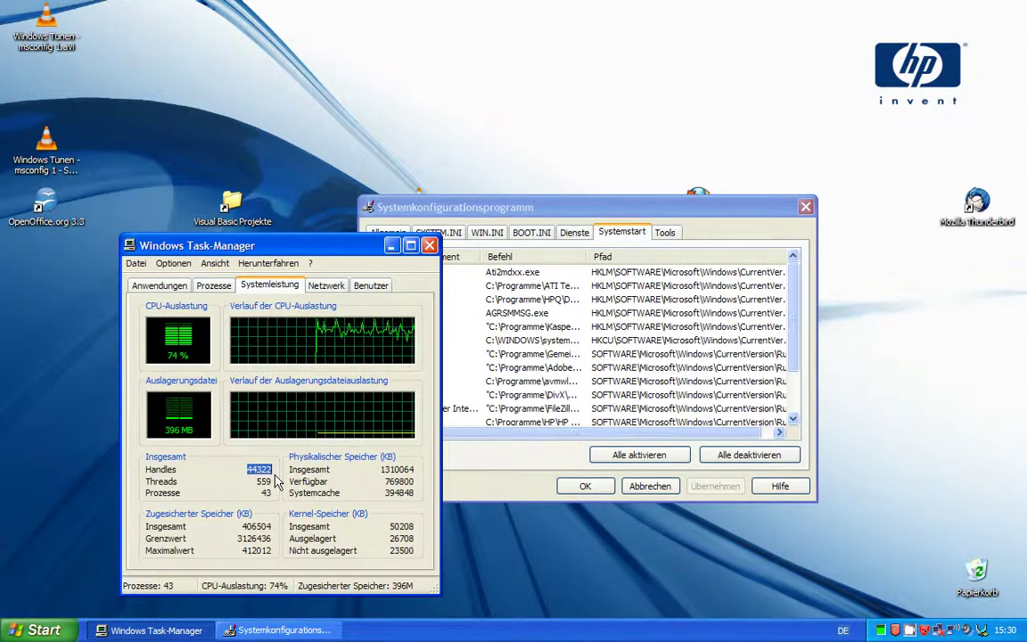
pyautogui.click(259, 481)
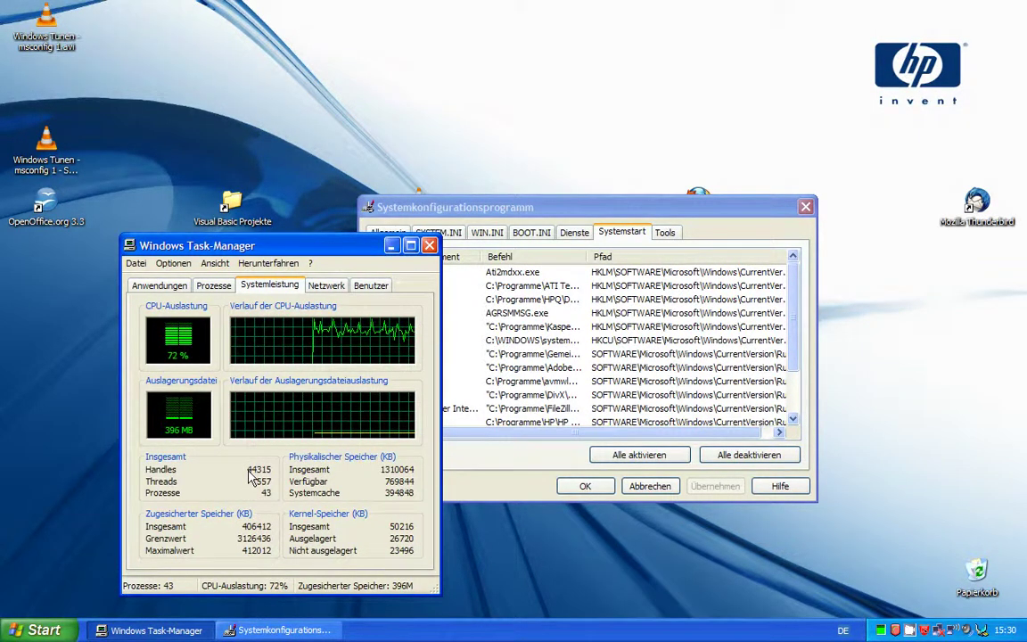
pyautogui.click(242, 473)
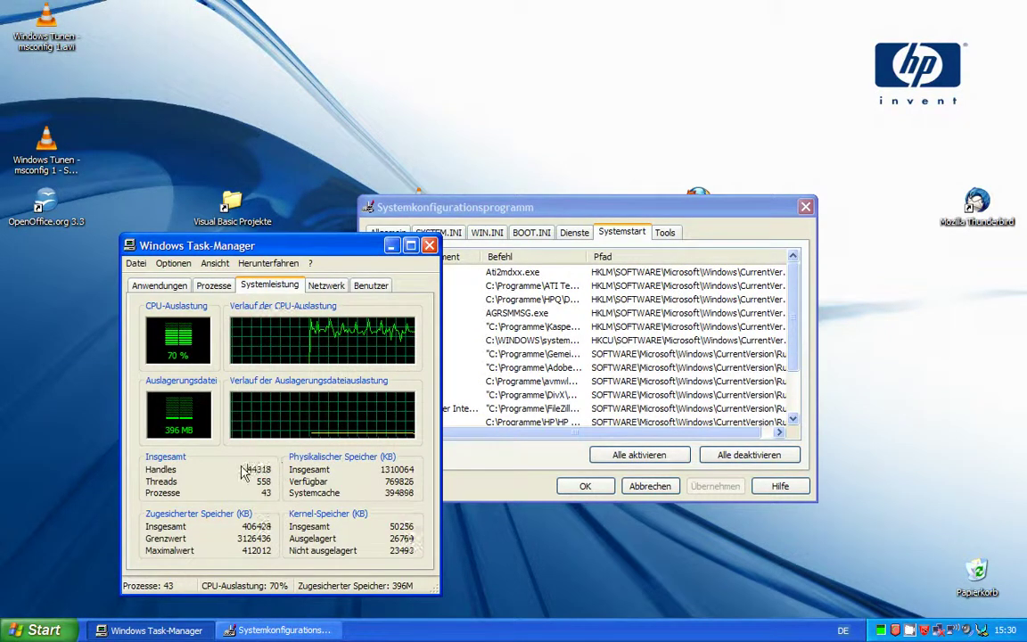
pyautogui.doubleClick(266, 482)
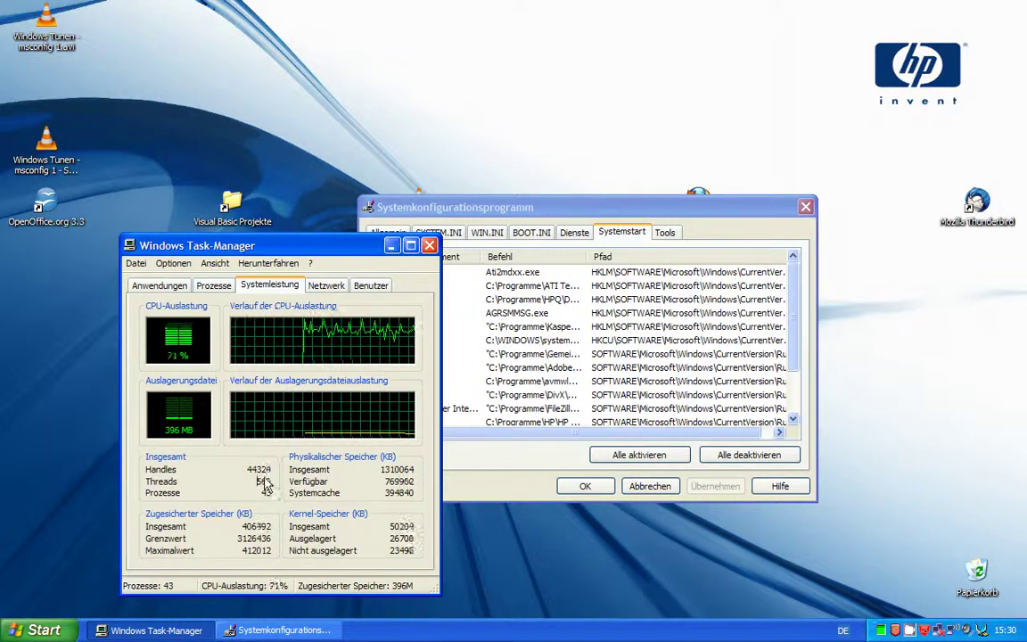
pyautogui.click(527, 215)
pyautogui.moveTo(526, 215); pyautogui.dragTo(691, 214)
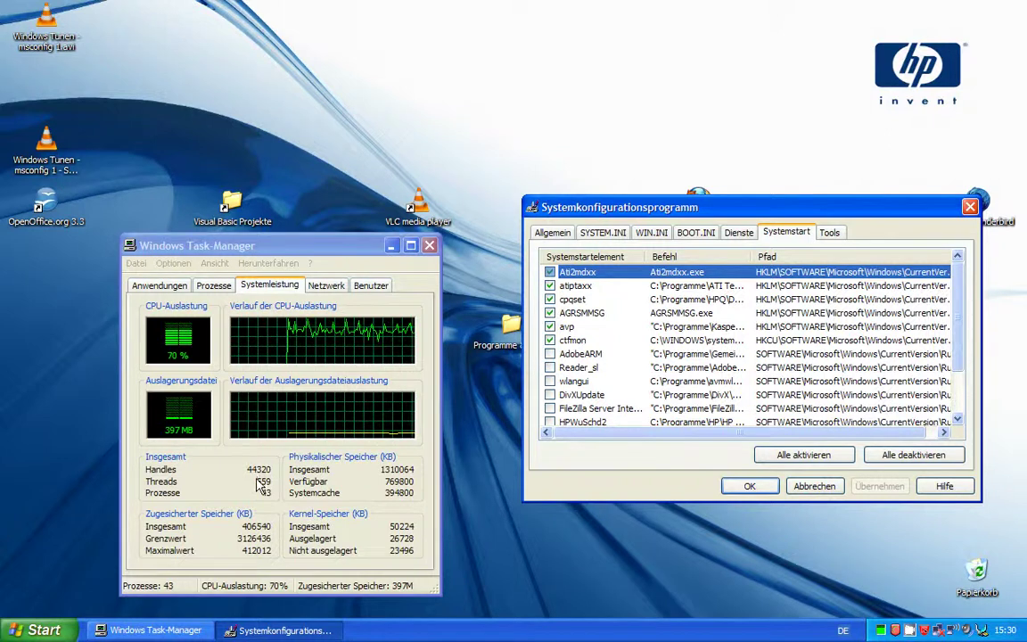
pyautogui.click(287, 472)
pyautogui.doubleClick(265, 482)
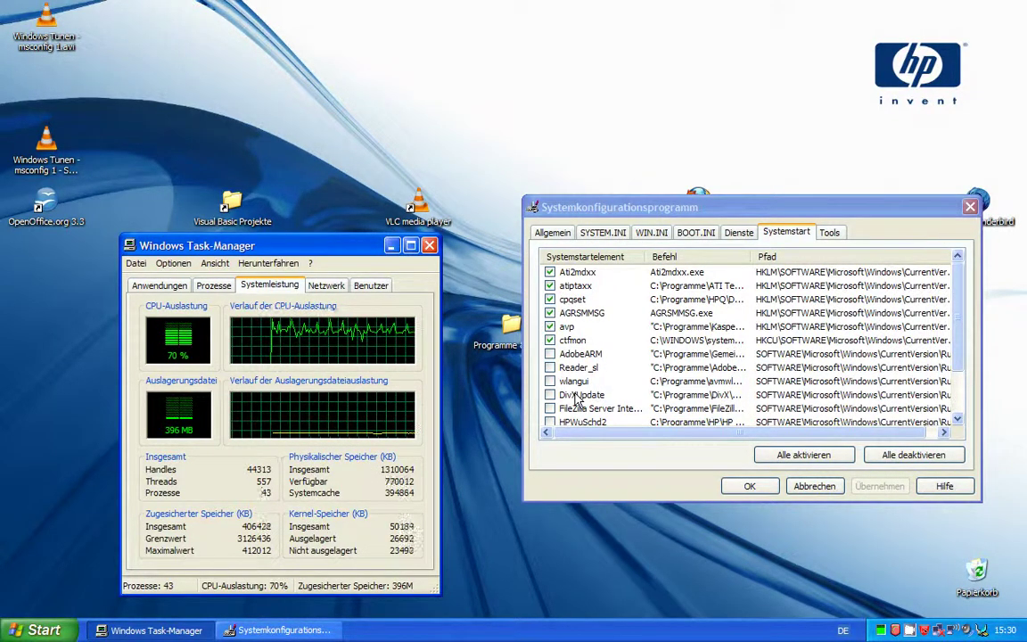
# - Compare Task Manager's process list with the startup items, including the FileZilla Server and Secunia PSI Tray entries
pyautogui.click(214, 286)
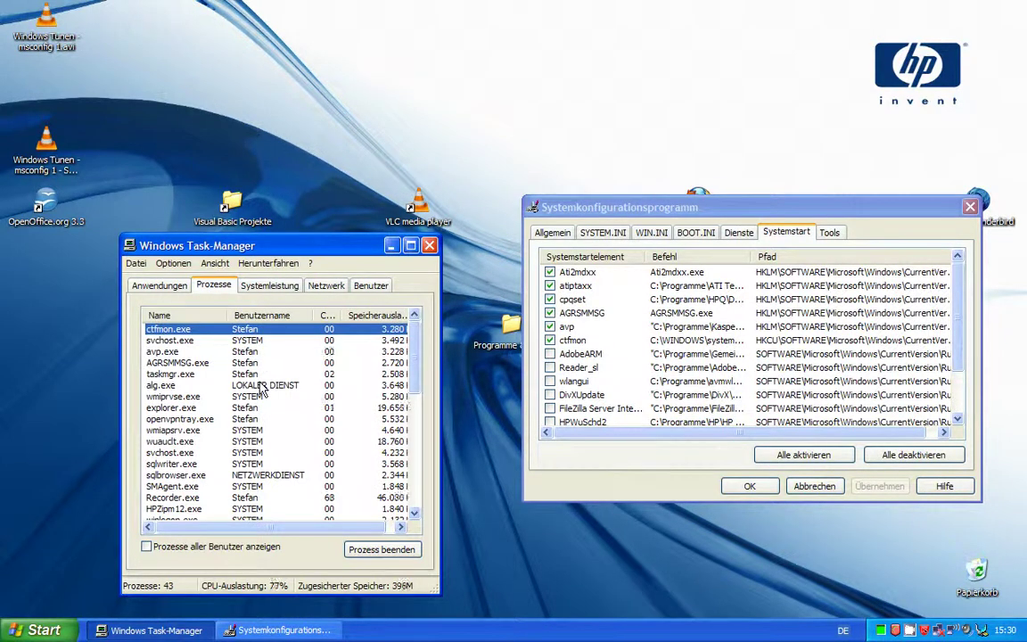
pyautogui.moveTo(412, 363); pyautogui.dragTo(374, 464)
pyautogui.click(647, 430)
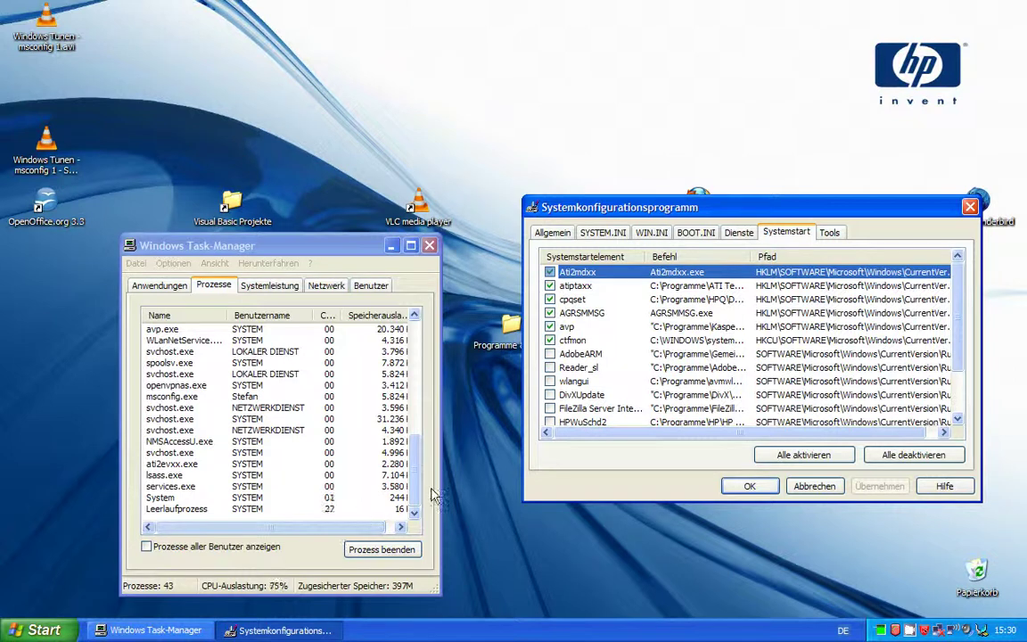
pyautogui.moveTo(646, 208); pyautogui.dragTo(597, 236)
pyautogui.scroll(-1, 908, 410)
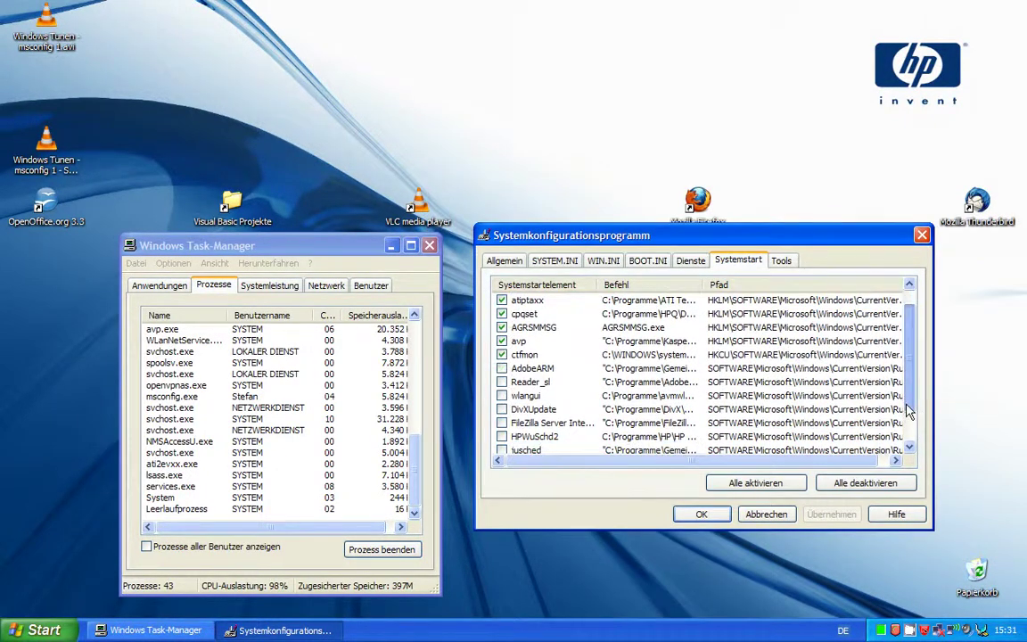
pyautogui.scroll(-2, 908, 410)
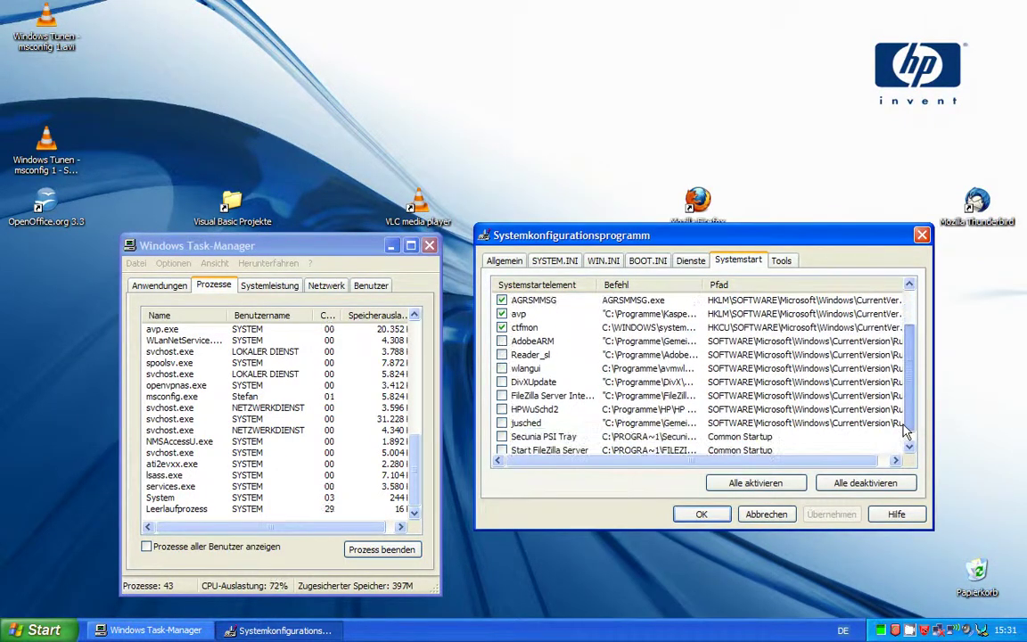
pyautogui.click(554, 398)
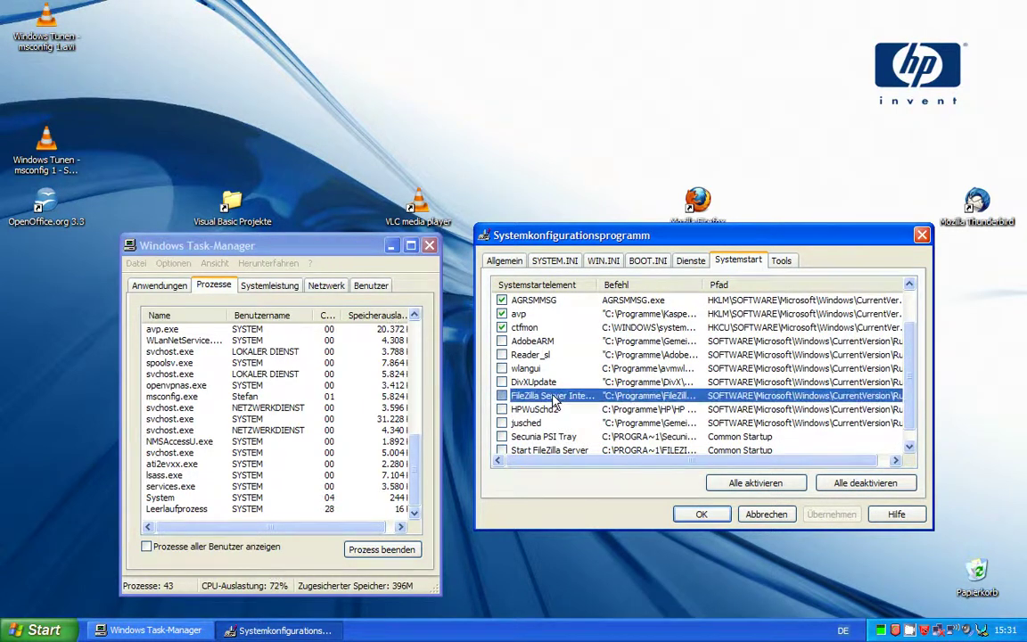
pyautogui.click(299, 538)
pyautogui.scroll(9, 201, 376)
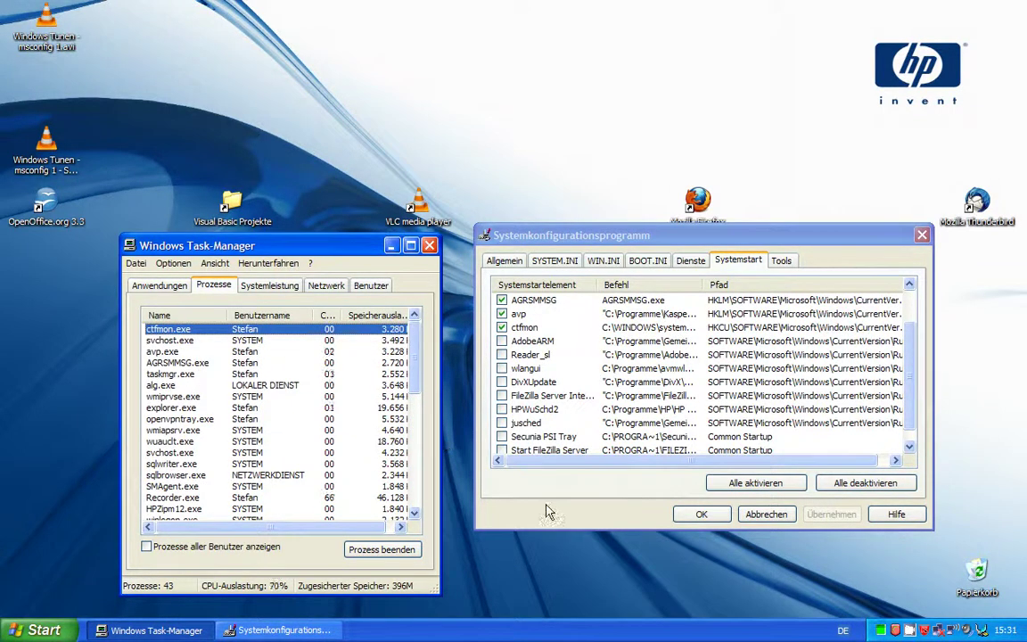
pyautogui.click(490, 456)
pyautogui.scroll(-1, 584, 437)
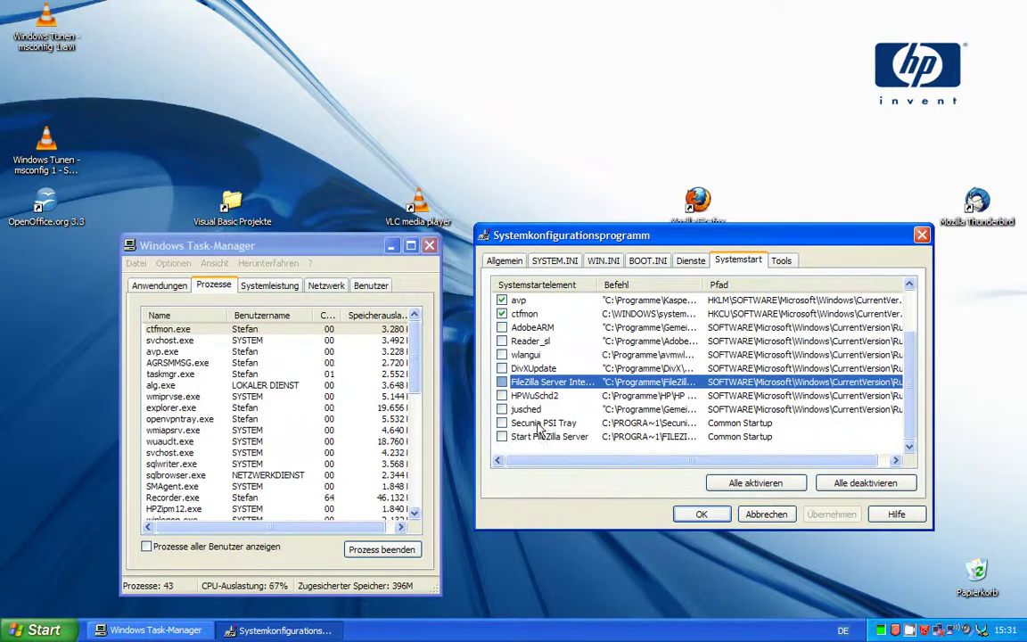
# - Show the processes of all users in Task Manager and check the full list against the disabled startup items
pyautogui.click(259, 546)
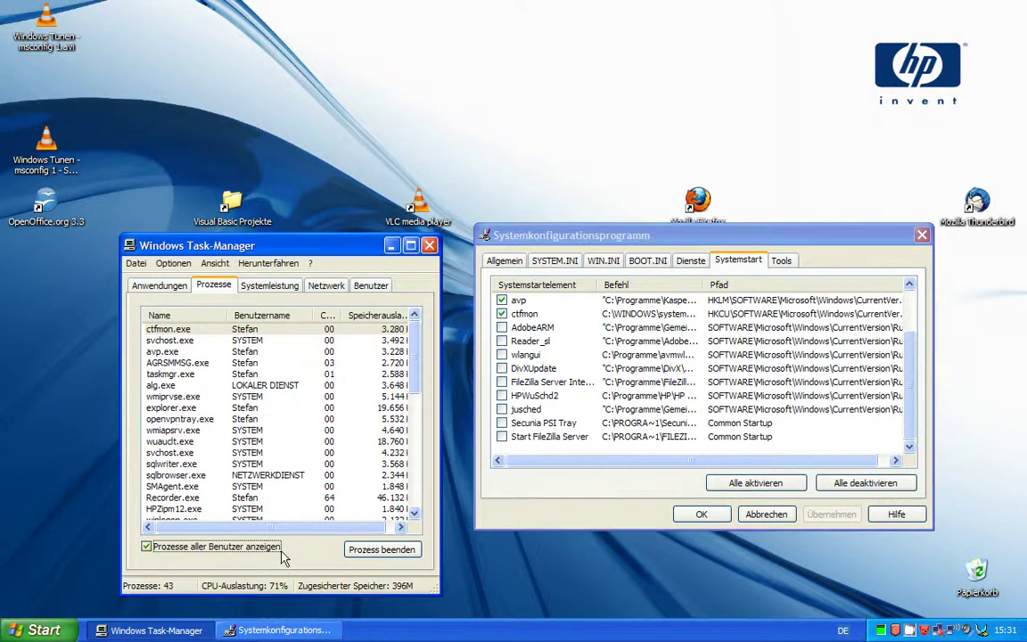
pyautogui.moveTo(412, 375); pyautogui.dragTo(401, 518)
pyautogui.click(546, 381)
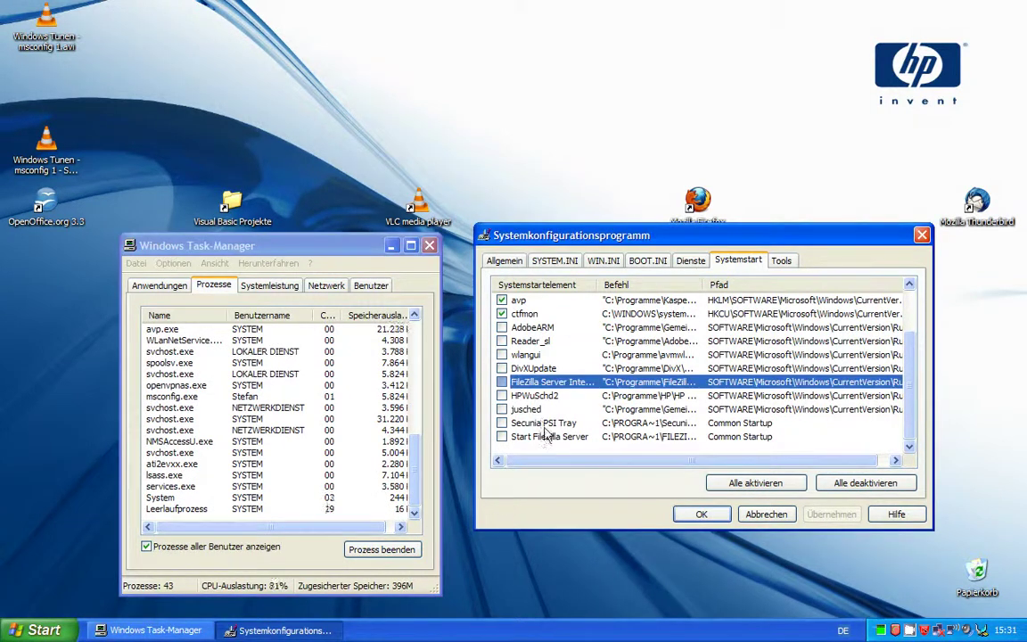
pyautogui.scroll(1, 535, 415)
pyautogui.scroll(-1, 492, 397)
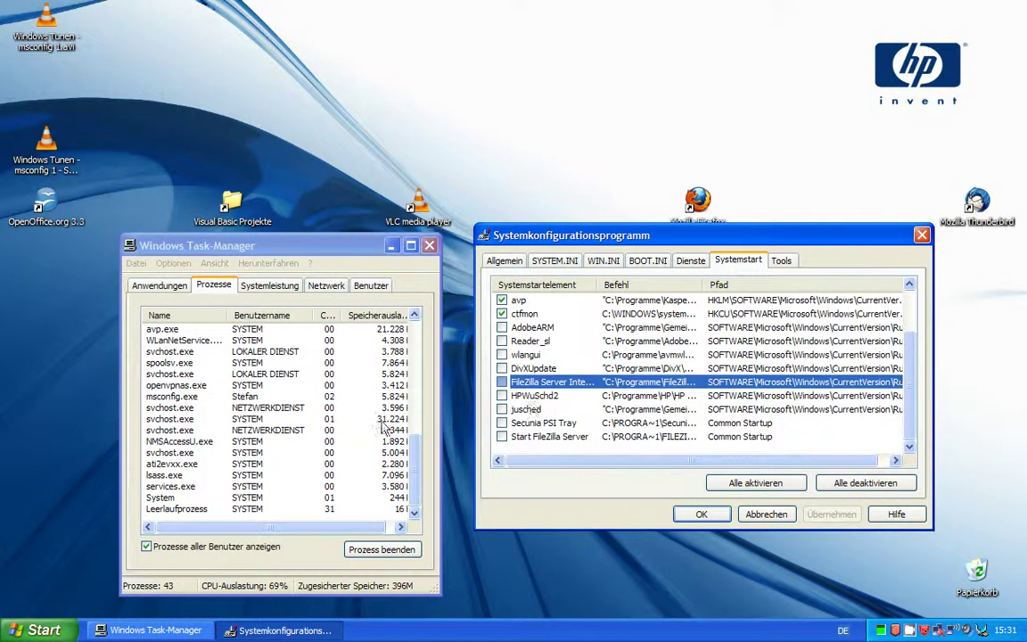
pyautogui.click(409, 462)
pyautogui.scroll(9, 276, 419)
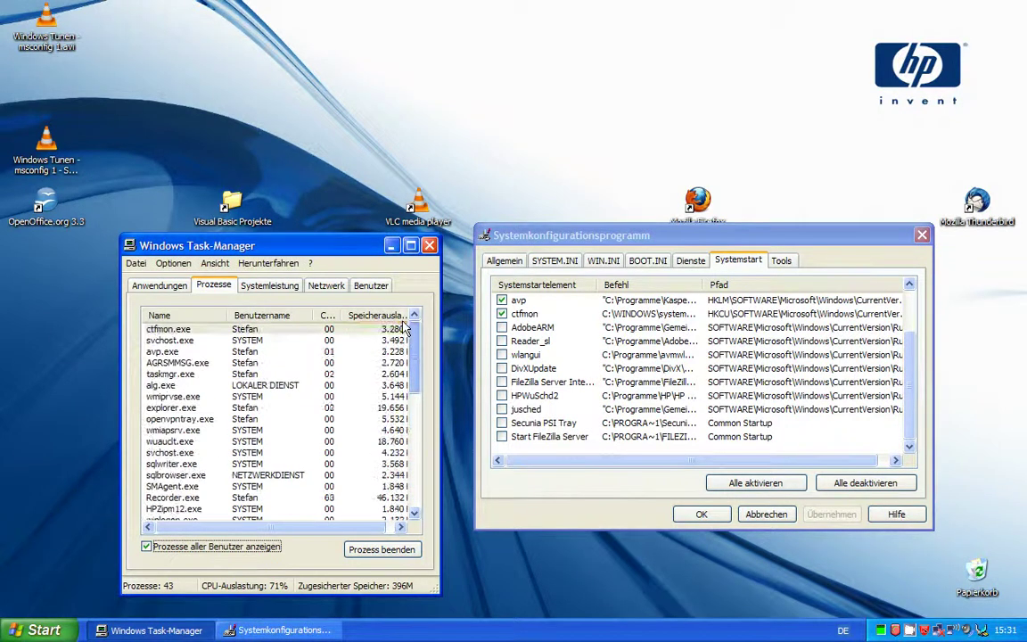
# - Examine the enabled and disabled startup items, including AdobeARM and HPWuSchd2, in the System Configuration Utility
pyautogui.click(566, 513)
pyautogui.scroll(2, 569, 473)
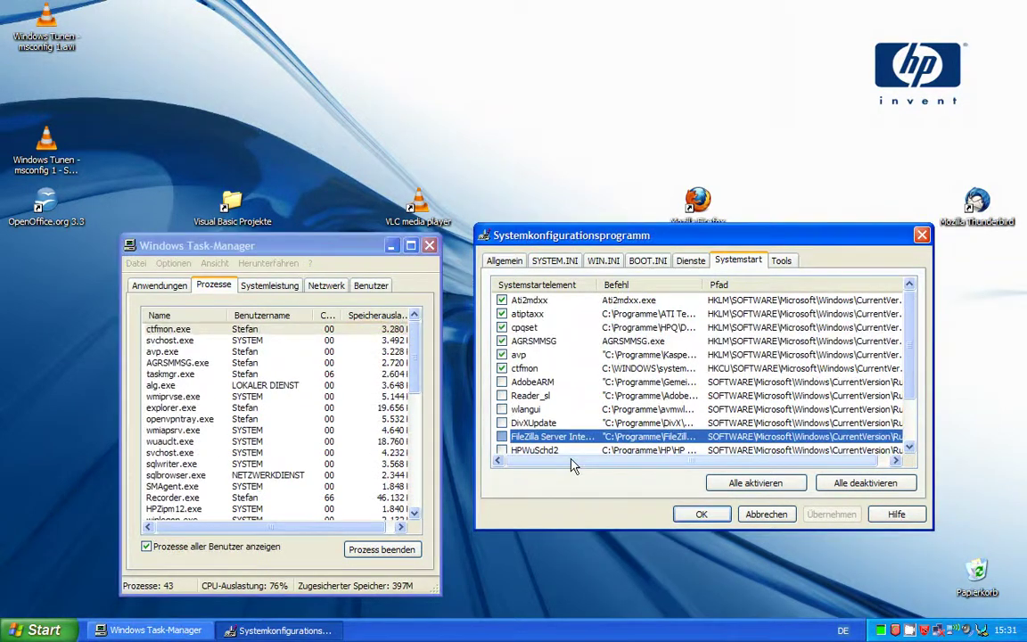
pyautogui.click(540, 382)
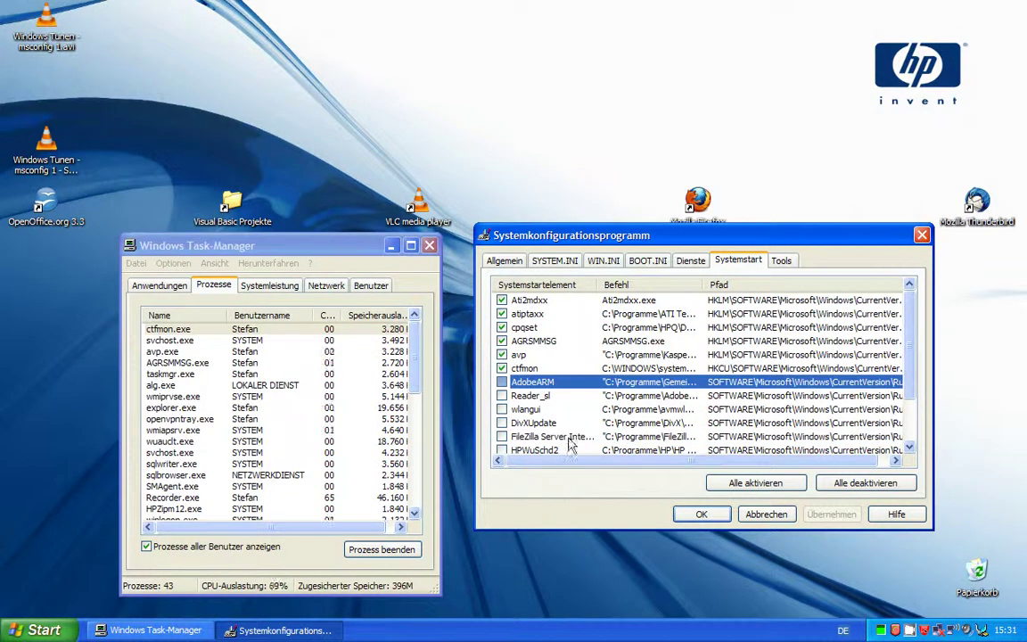
pyautogui.scroll(-2, 558, 424)
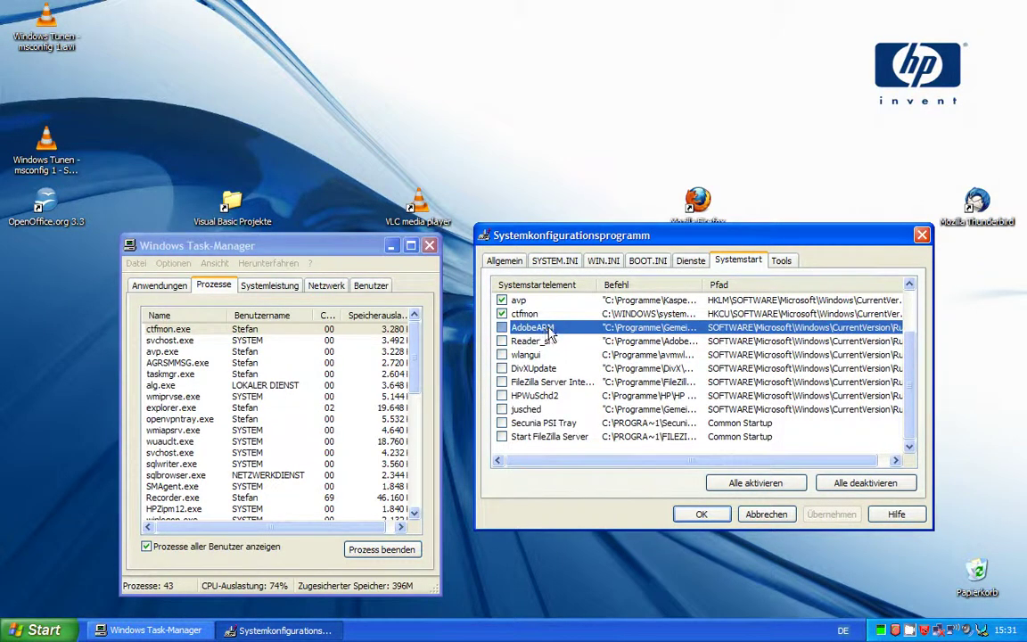
pyautogui.click(558, 398)
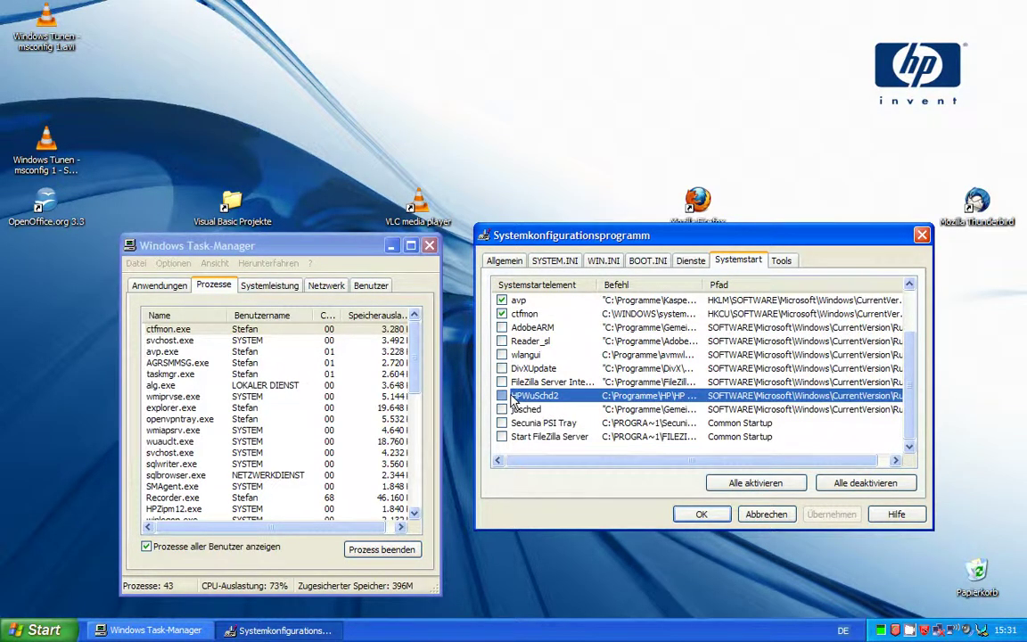
pyautogui.scroll(2, 622, 424)
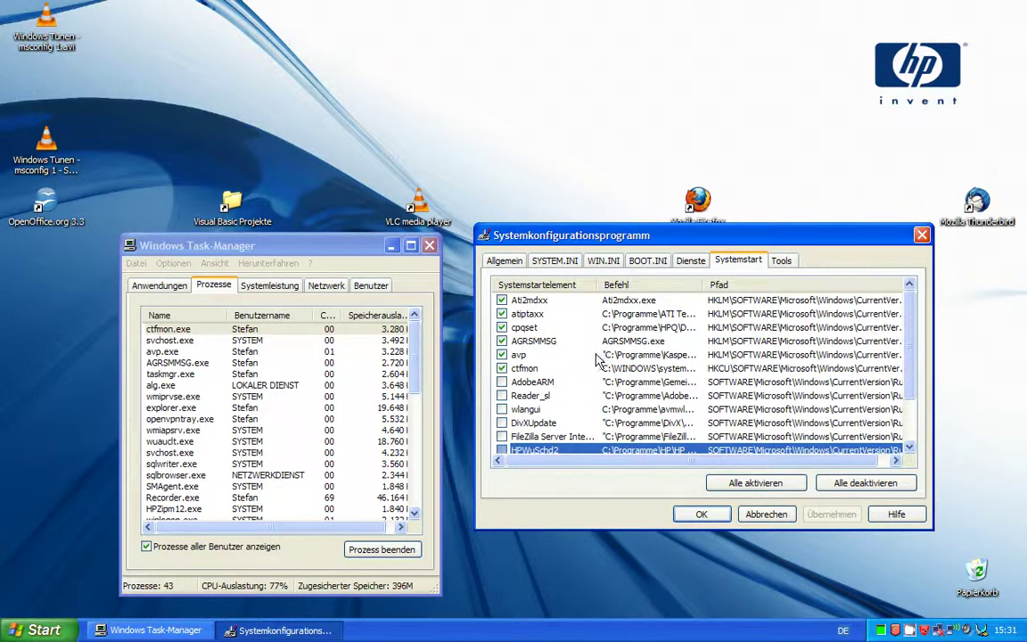
pyautogui.scroll(-2, 506, 412)
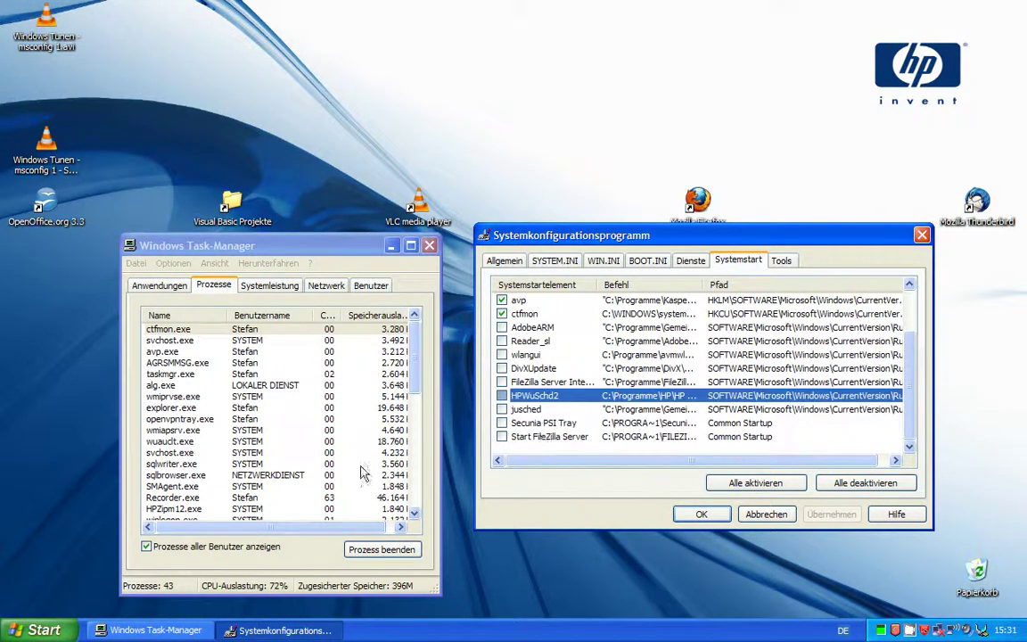
# - Close the System Configuration Utility and look through Task Manager's application, process, performance, network and user information
pyautogui.click(269, 285)
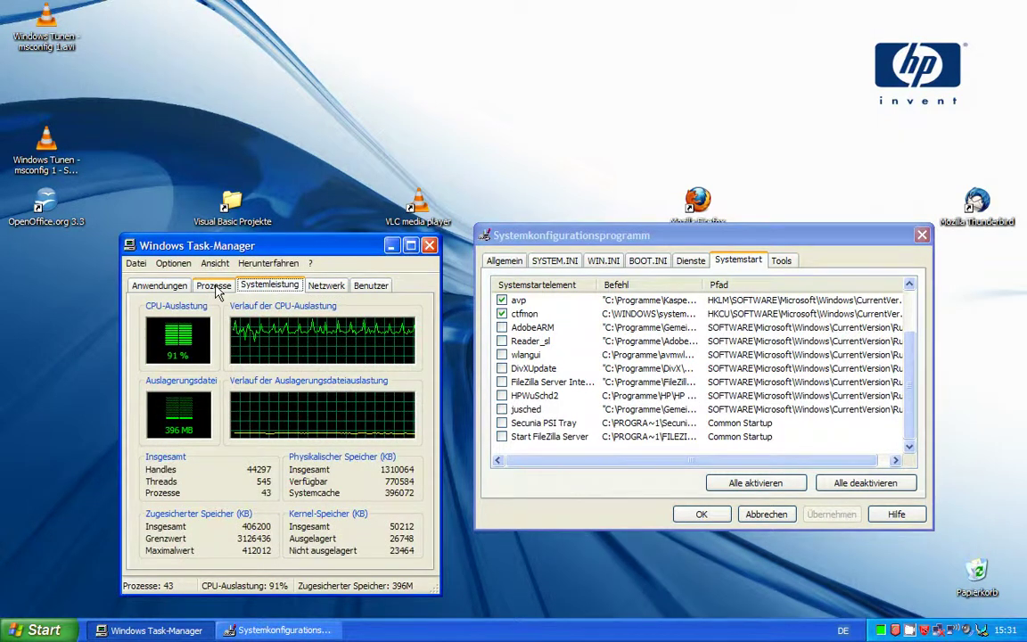
pyautogui.click(214, 286)
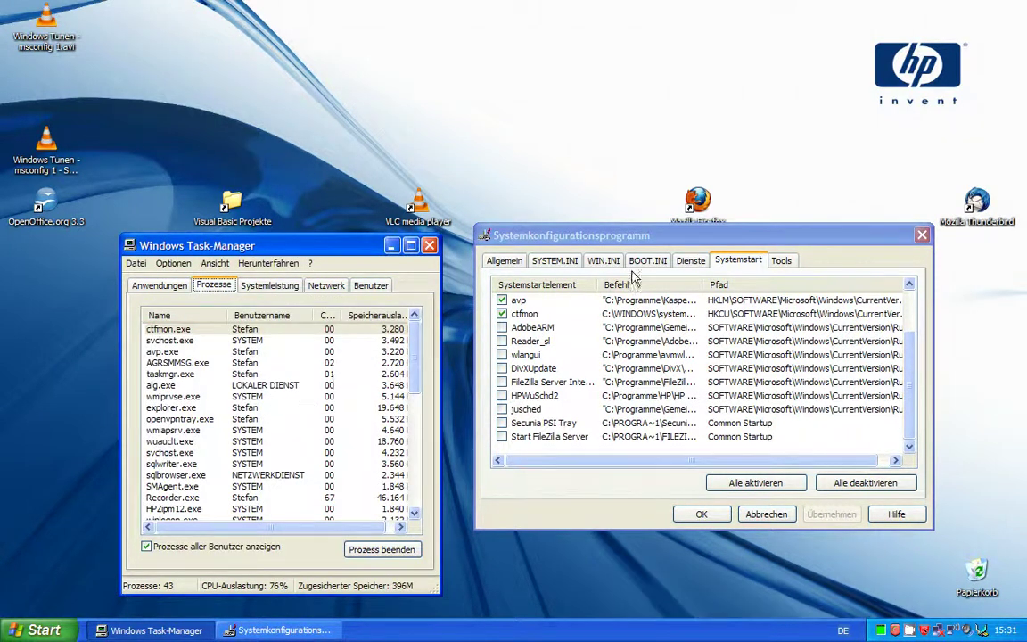
pyautogui.press('Escape')
pyautogui.click(163, 286)
pyautogui.click(213, 287)
pyautogui.click(269, 285)
pyautogui.click(326, 287)
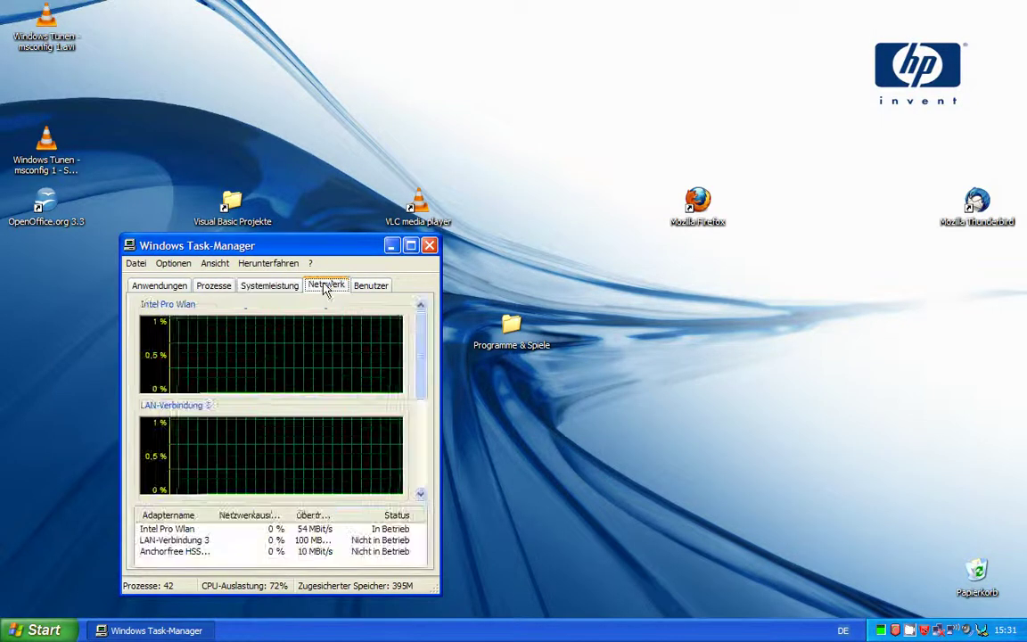
pyautogui.click(371, 286)
pyautogui.click(269, 285)
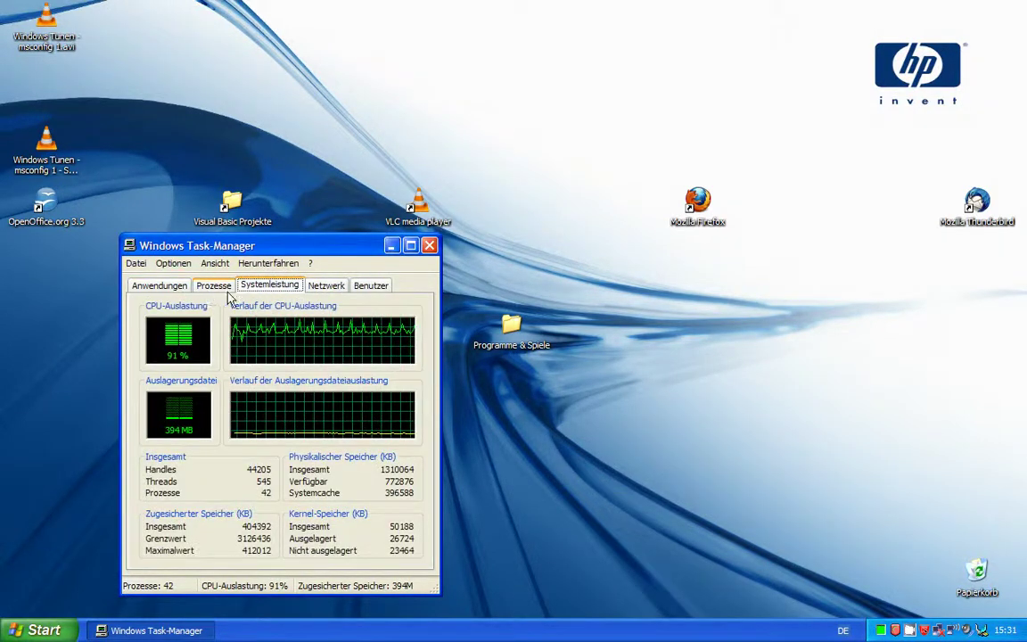
pyautogui.click(214, 286)
# - Run msconfig to reopen the System Configuration Utility and minimize Task Manager to uncover it
pyautogui.click(40, 630)
pyautogui.click(233, 558)
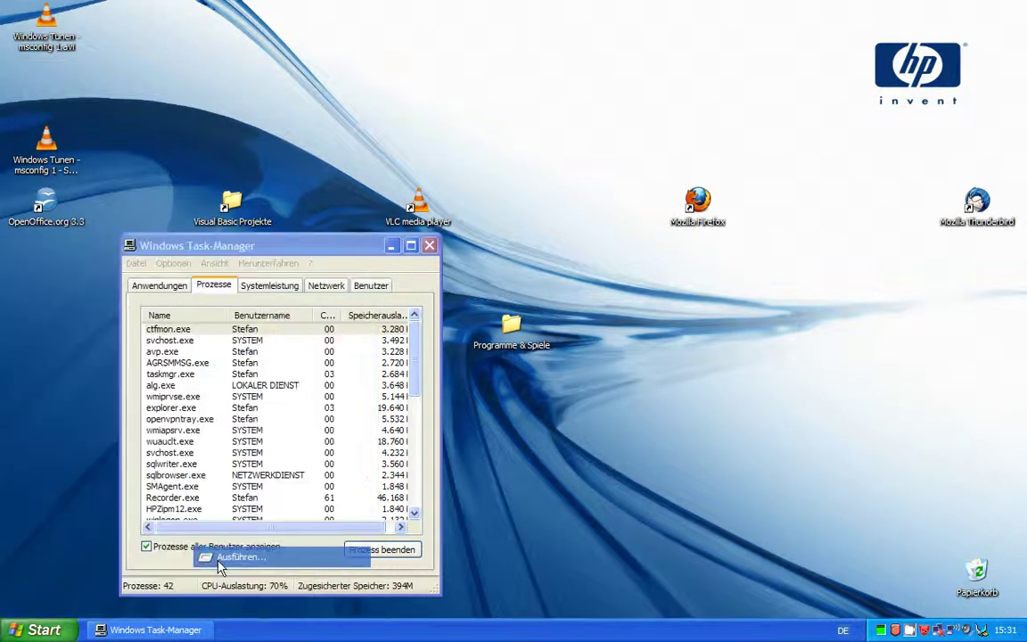
pyautogui.press('Return')
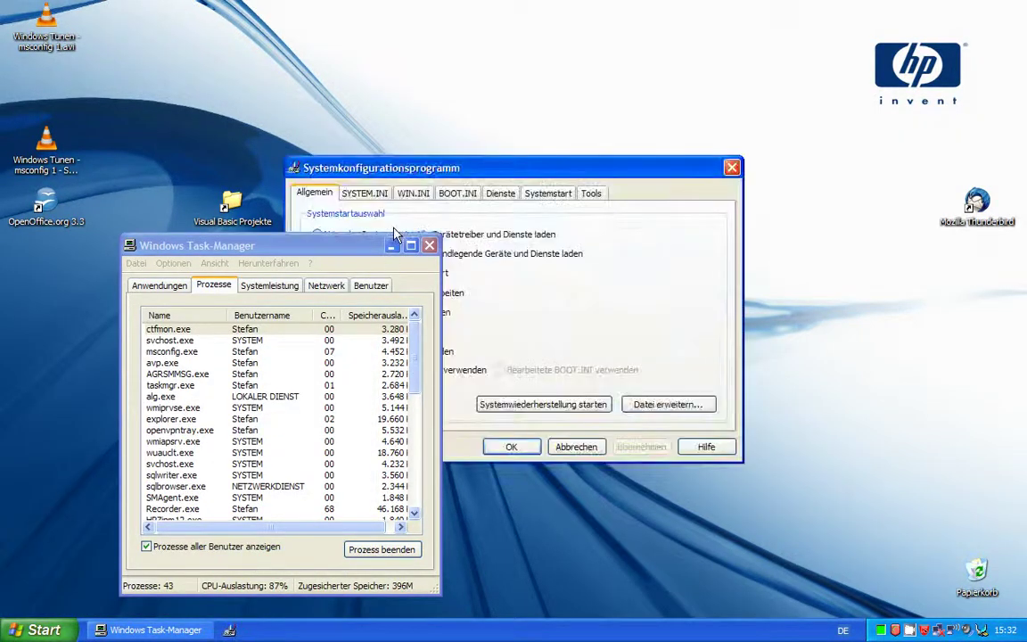
pyautogui.click(391, 245)
# - Look through the SYSTEM.INI and WIN.INI settings, expanding and collapsing the [386enh] and [Mail] sections
pyautogui.click(365, 192)
pyautogui.click(311, 268)
pyautogui.click(311, 267)
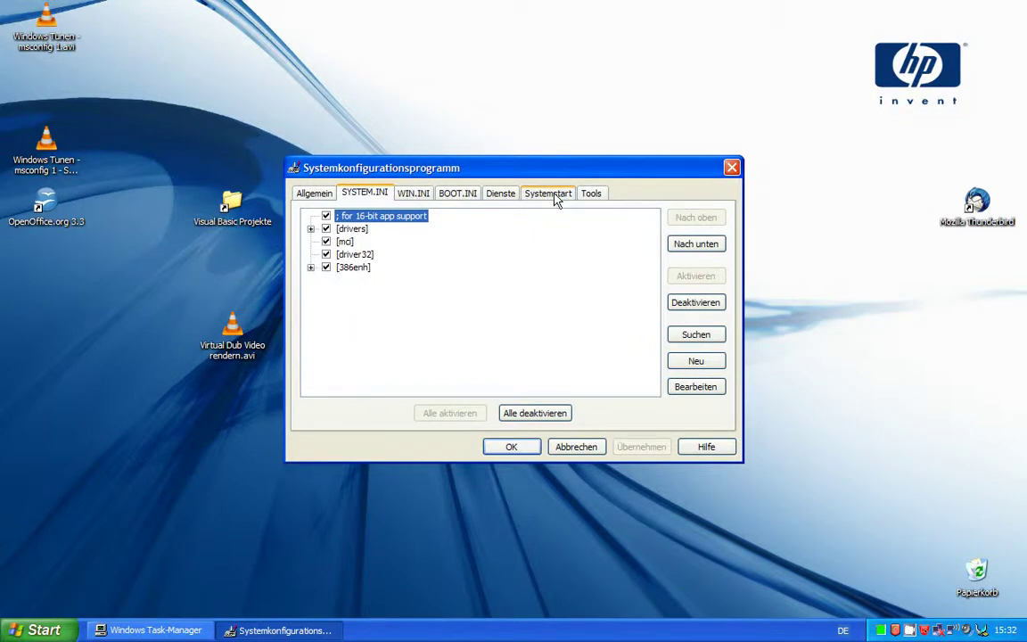
pyautogui.click(419, 194)
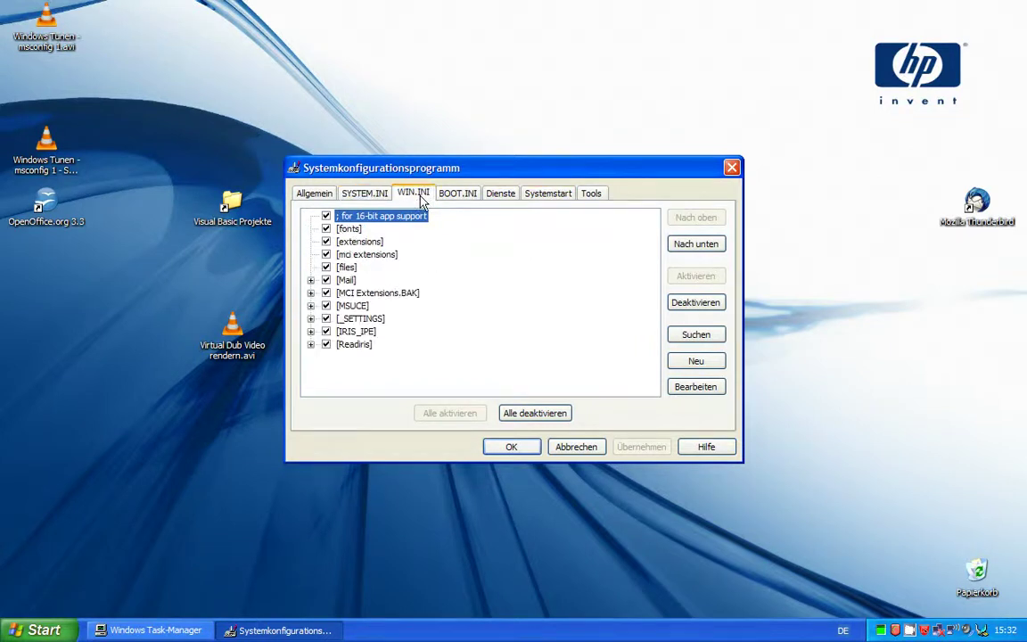
pyautogui.click(310, 280)
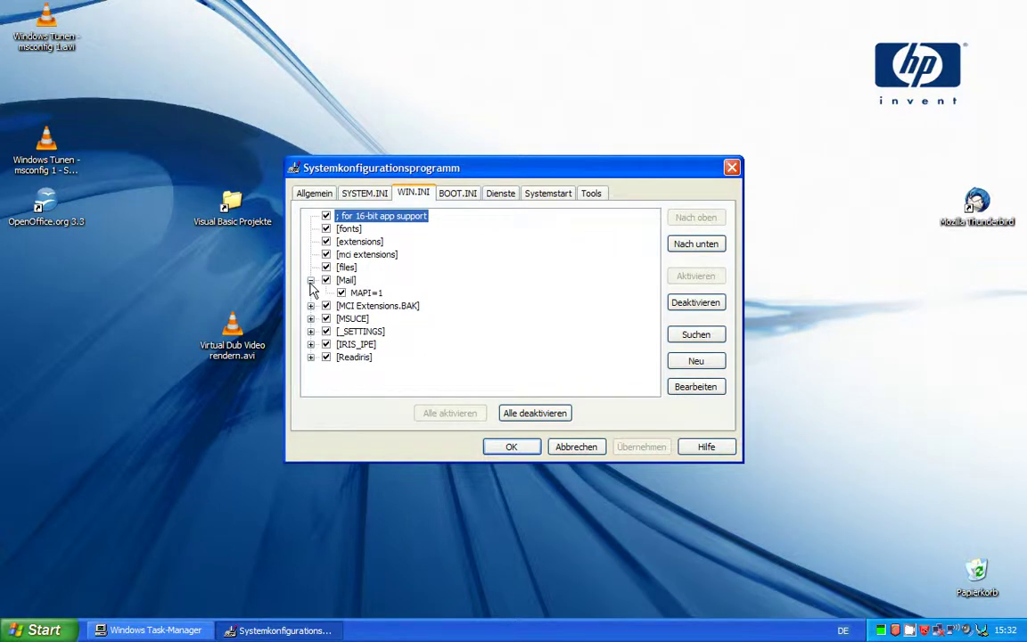
pyautogui.click(310, 280)
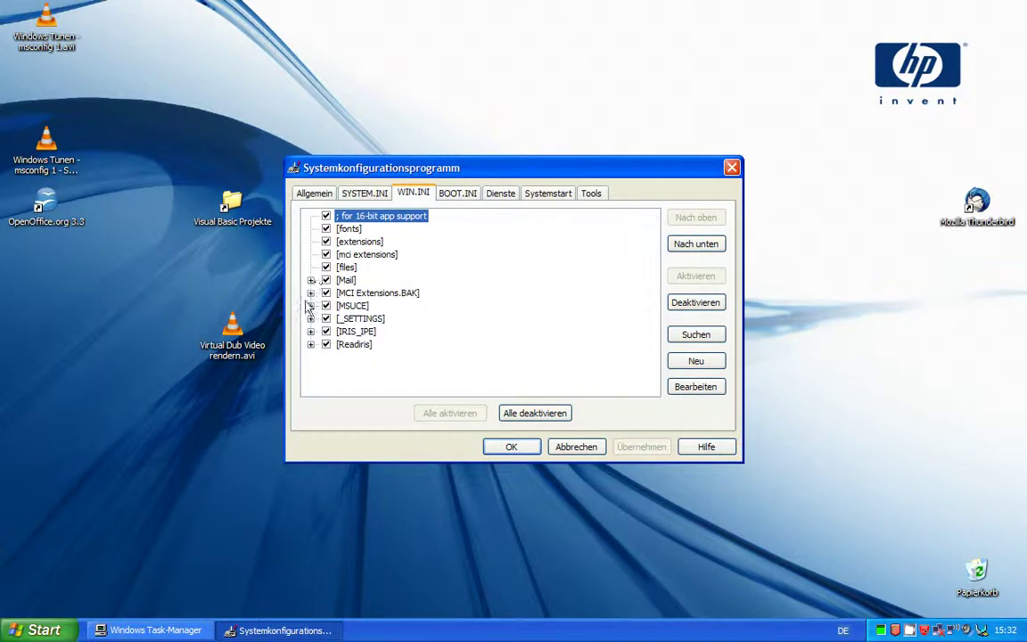
# - Look through the remaining WIN.INI sections, expanding and collapsing entries such as [MSUCE], [MCI Extensions.BAK] and [_SETTINGS]
pyautogui.click(311, 306)
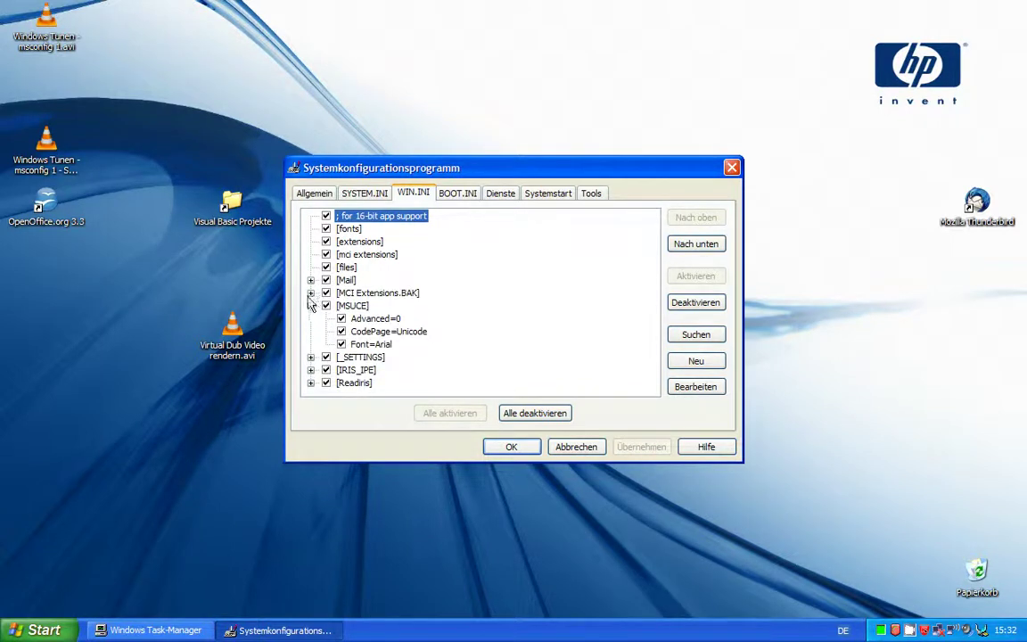
pyautogui.click(309, 306)
pyautogui.click(310, 293)
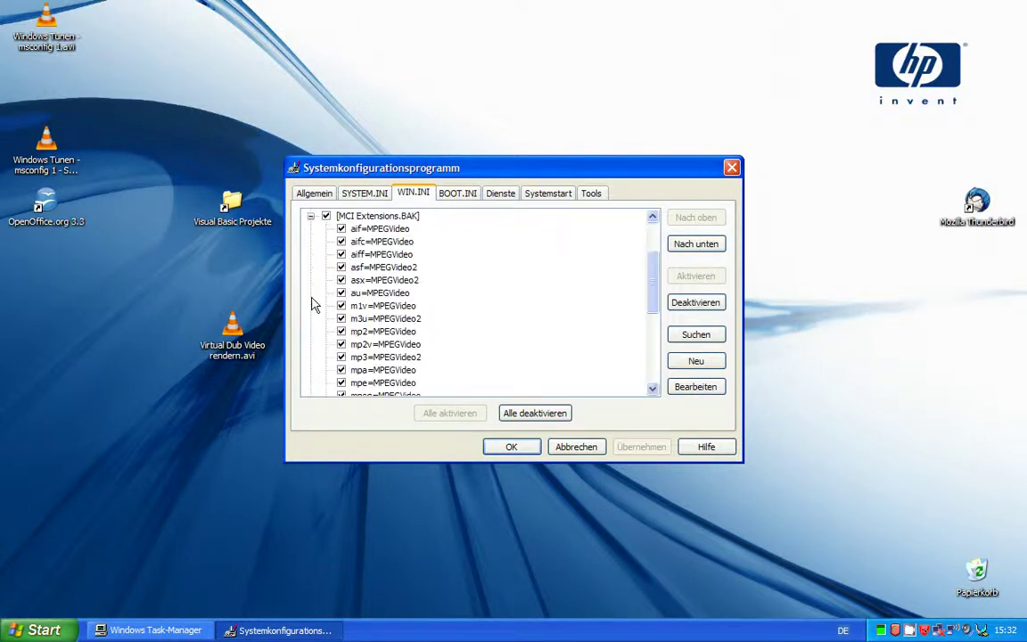
pyautogui.click(310, 216)
pyautogui.click(310, 331)
pyautogui.click(311, 331)
pyautogui.click(310, 331)
pyautogui.click(310, 318)
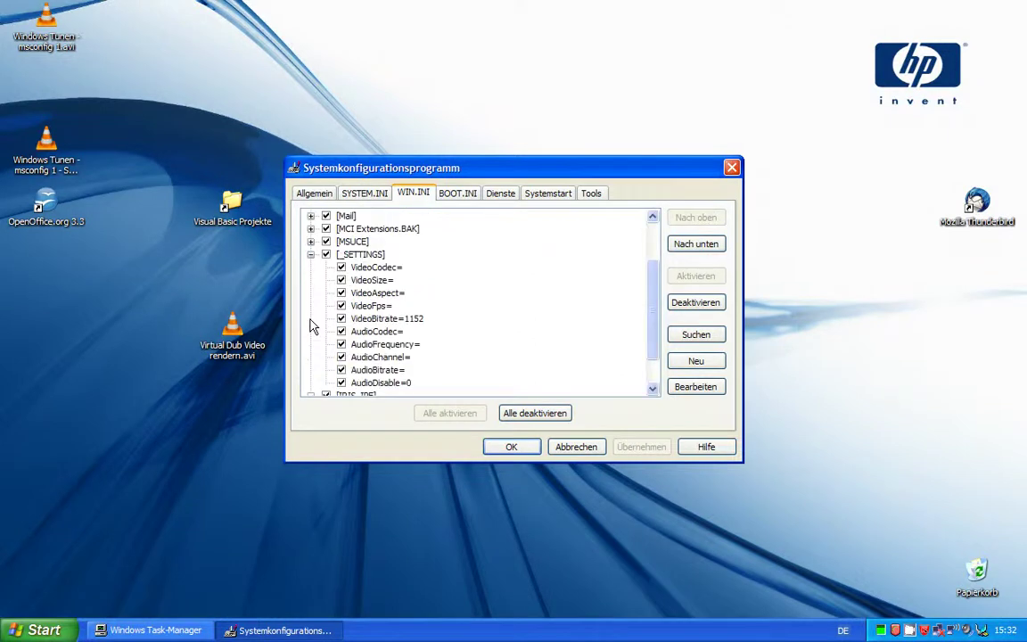
pyautogui.click(311, 254)
pyautogui.click(311, 331)
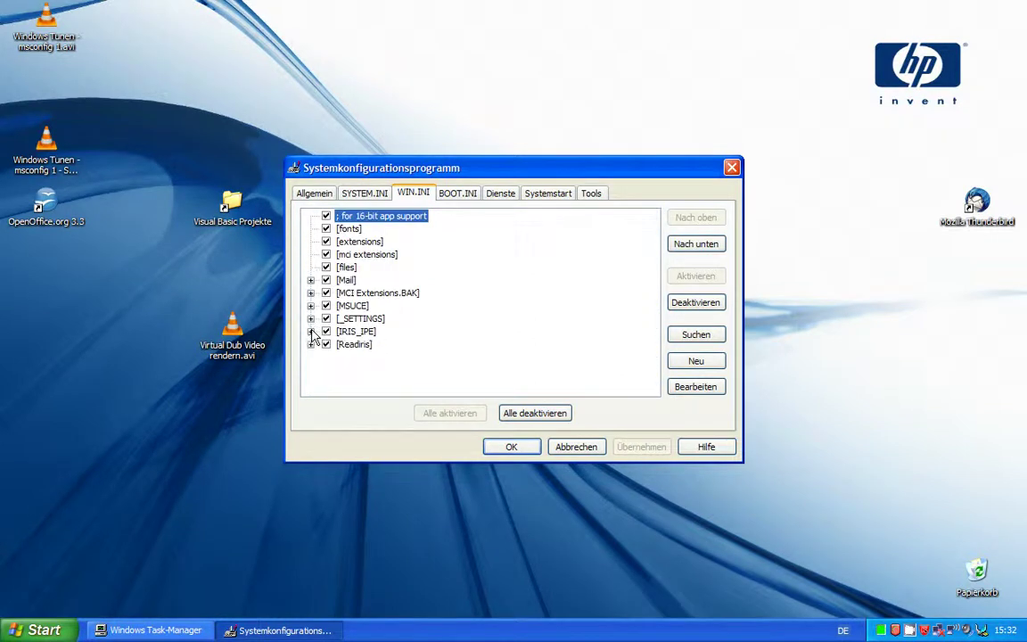
pyautogui.click(311, 318)
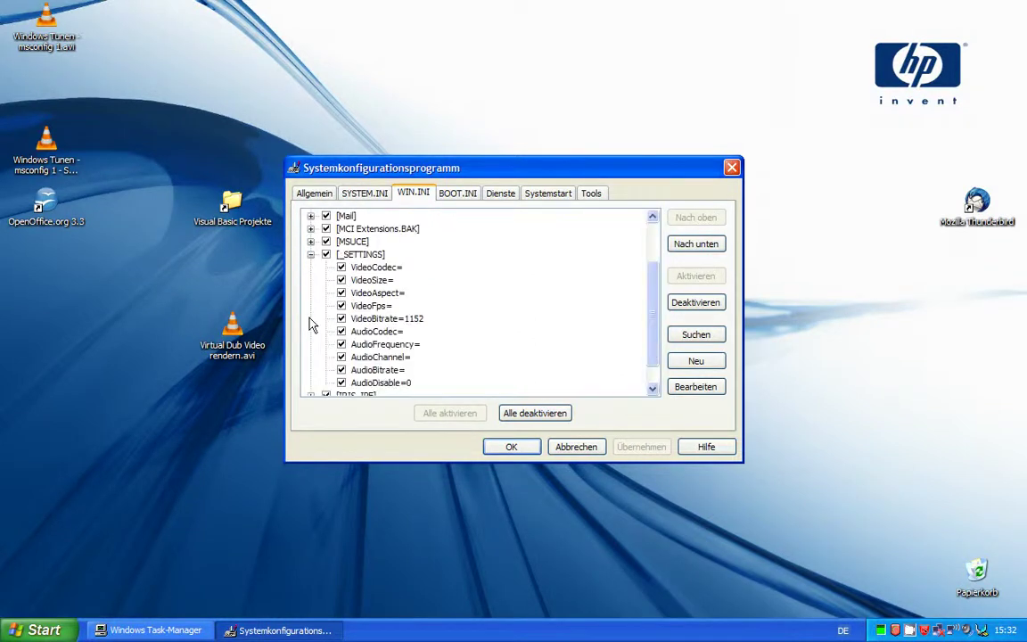
pyautogui.click(310, 254)
# - Review the BOOT.INI boot options and the list of services, including the HP Status Server and HP Port Resolver entries
pyautogui.click(453, 195)
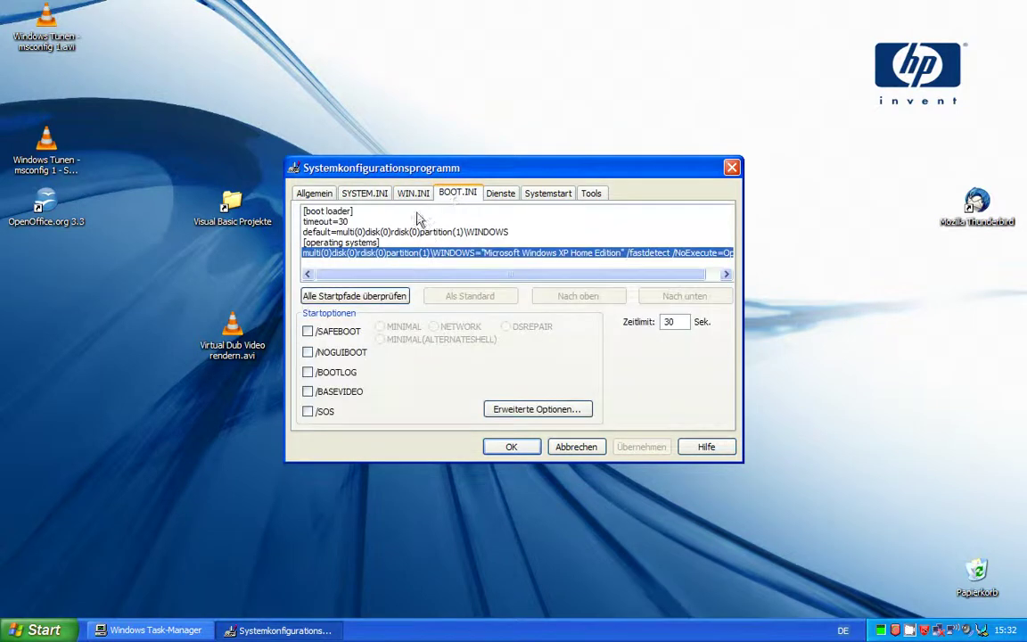
pyautogui.moveTo(378, 275); pyautogui.dragTo(395, 244)
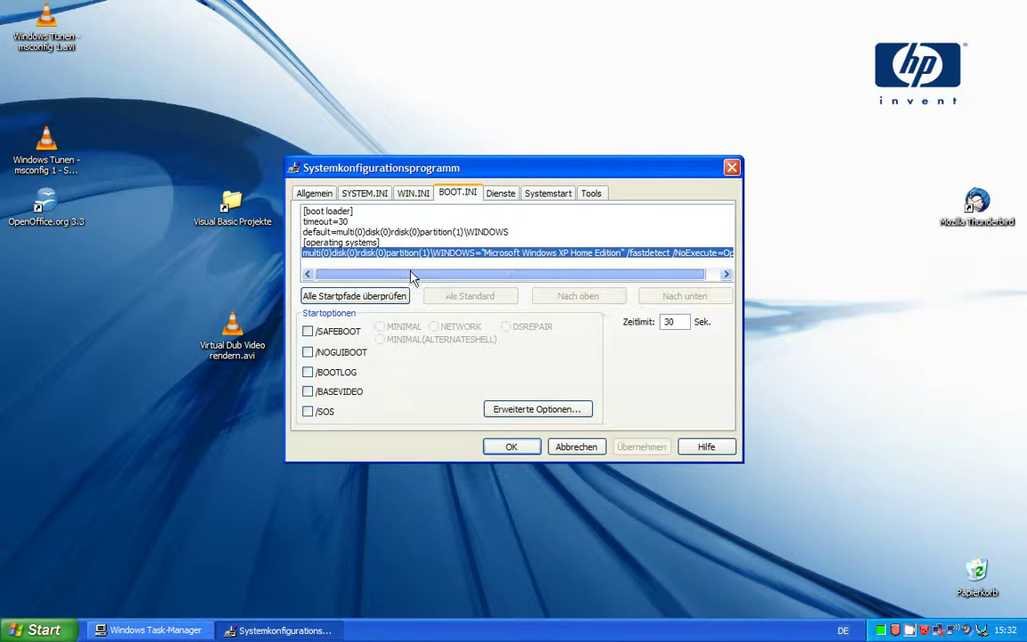
pyautogui.click(499, 195)
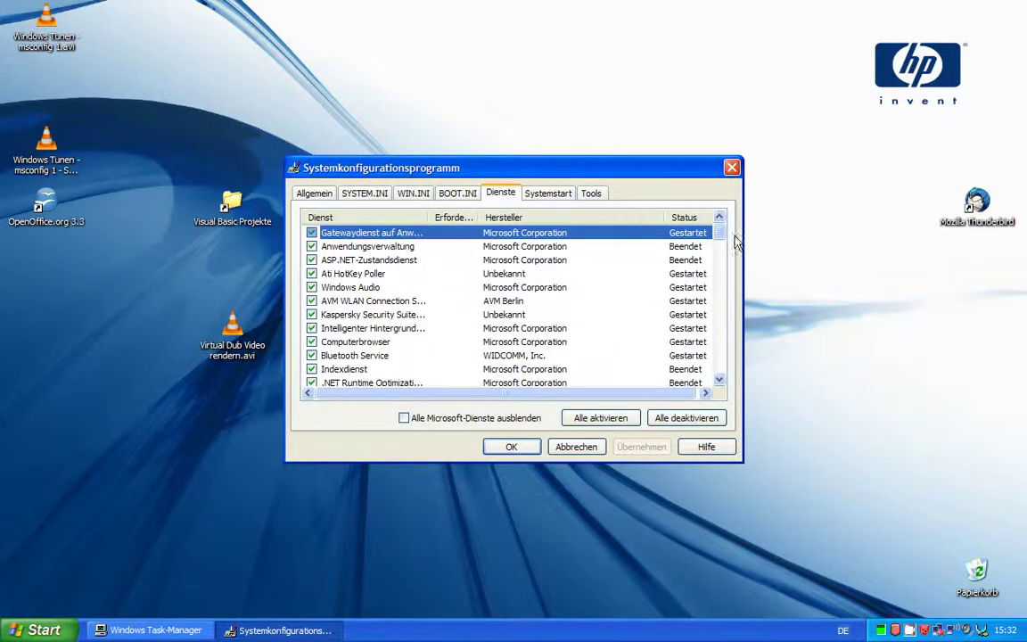
pyautogui.moveTo(720, 234); pyautogui.dragTo(707, 282)
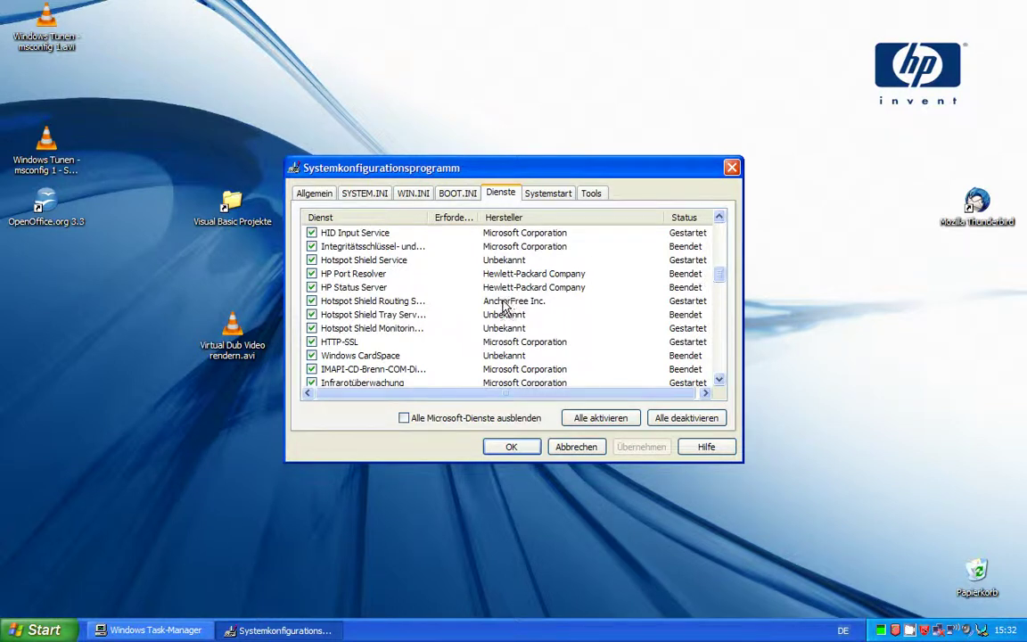
pyautogui.click(451, 287)
pyautogui.click(428, 274)
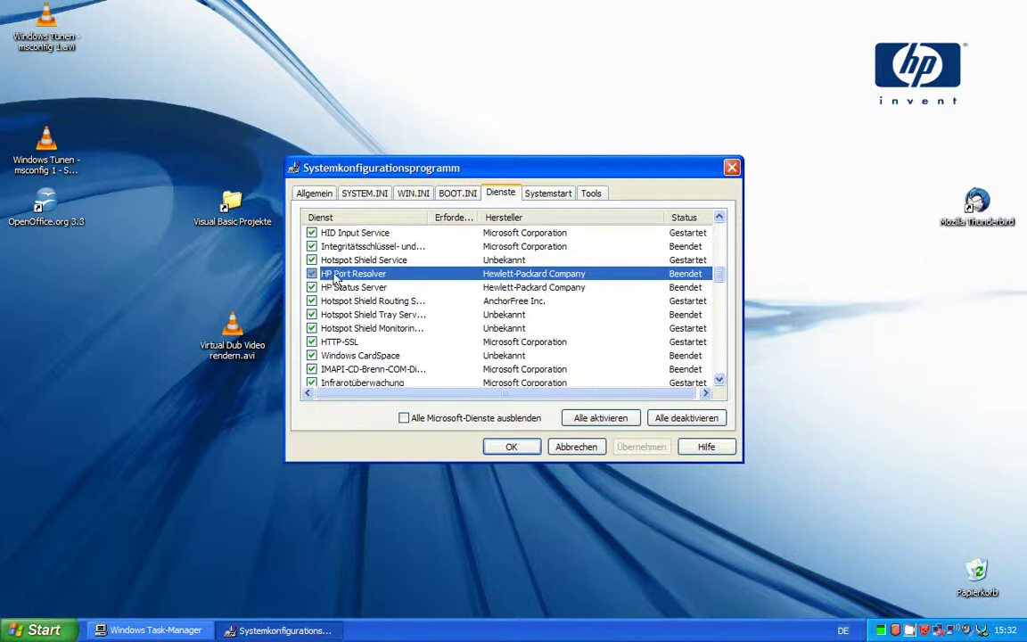
# - Review the enabled and disabled system startup items and select the avp entry
pyautogui.click(550, 193)
pyautogui.scroll(-1, 345, 298)
pyautogui.scroll(1, 429, 319)
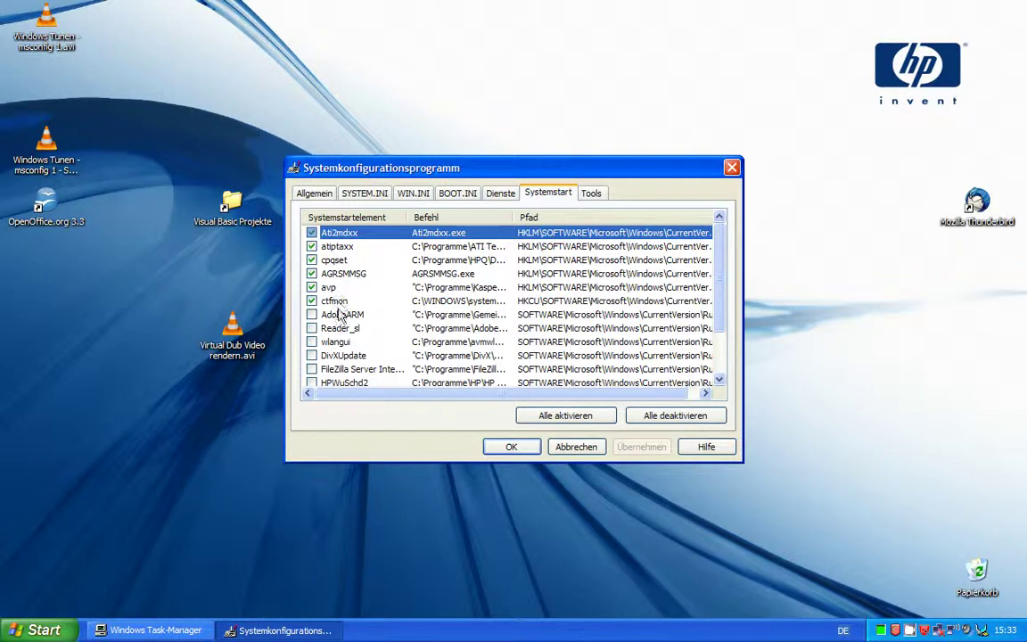
pyautogui.click(443, 289)
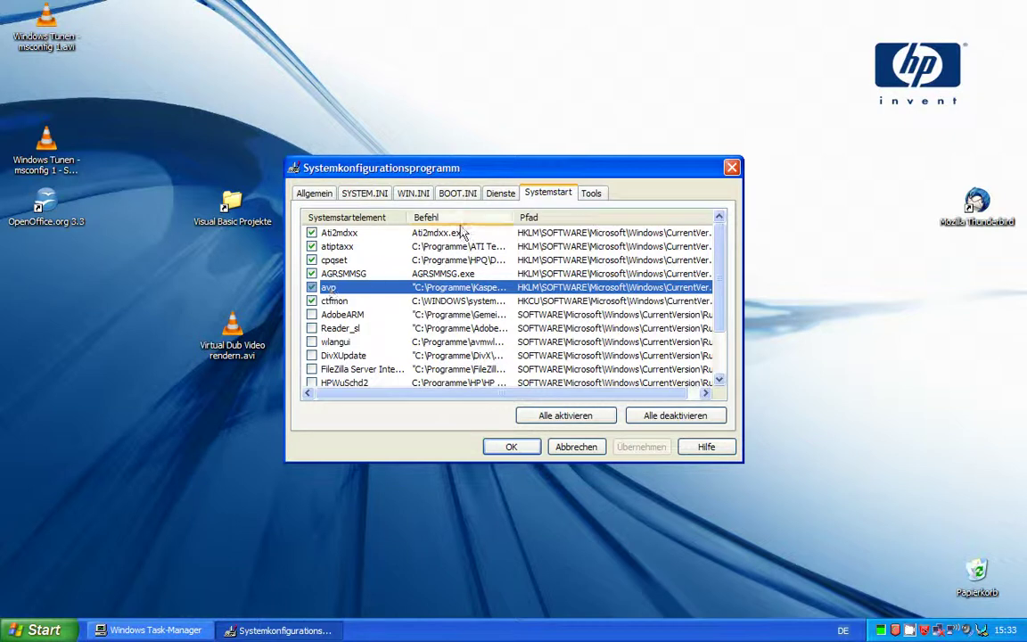
# - Look through the available system tools and their launch commands, such as Internetoptionen, Programme, Systeminformationen and Netzwerkdiagnose
pyautogui.click(591, 194)
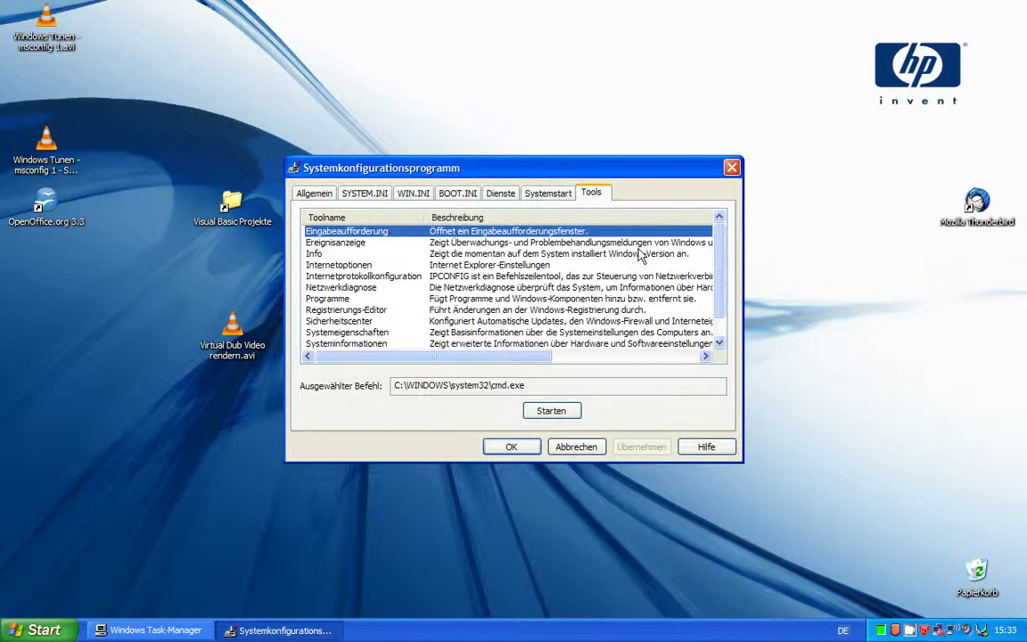
pyautogui.moveTo(723, 289); pyautogui.dragTo(719, 313)
pyautogui.click(553, 266)
pyautogui.click(538, 300)
pyautogui.click(531, 344)
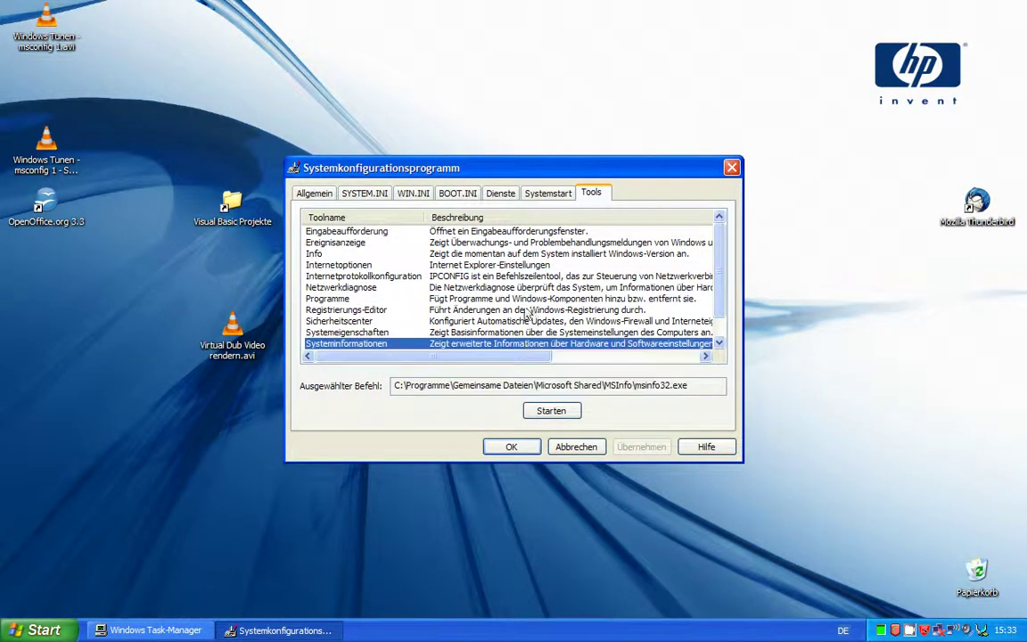
pyautogui.click(519, 278)
pyautogui.click(516, 243)
pyautogui.click(513, 255)
pyautogui.click(512, 265)
pyautogui.click(512, 288)
pyautogui.click(512, 298)
pyautogui.click(515, 289)
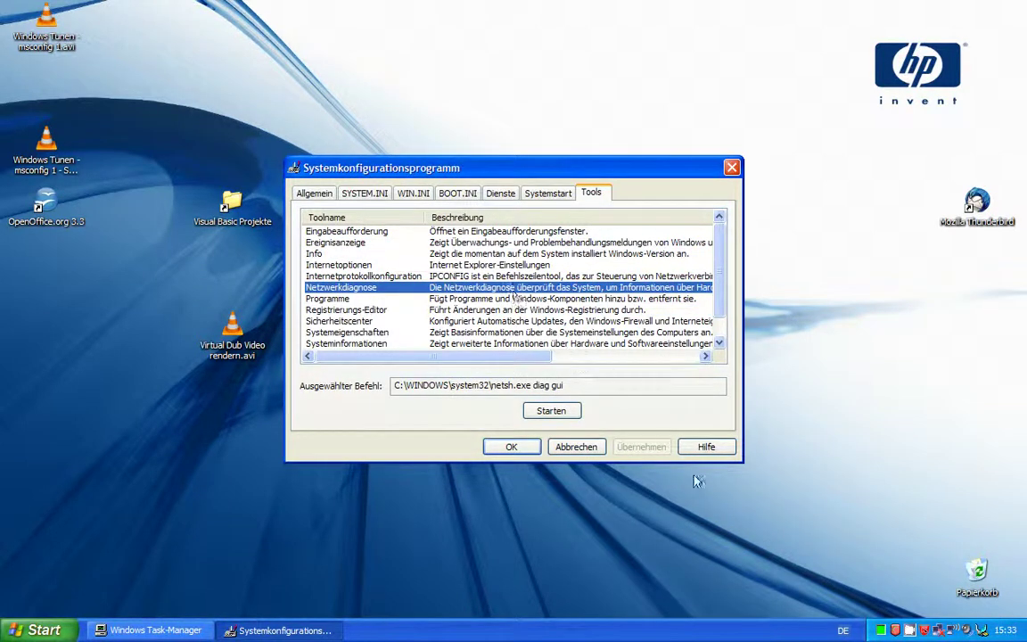
# - Cancel out of the System Configuration Utility, then restore Task Manager and close it
pyautogui.click(576, 447)
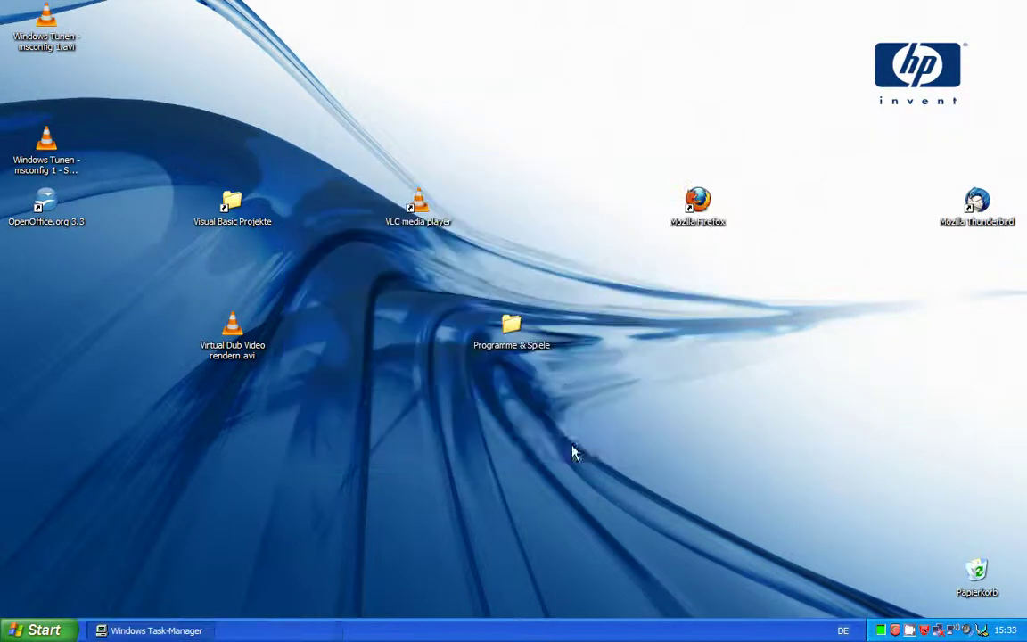
pyautogui.click(152, 630)
pyautogui.click(389, 216)
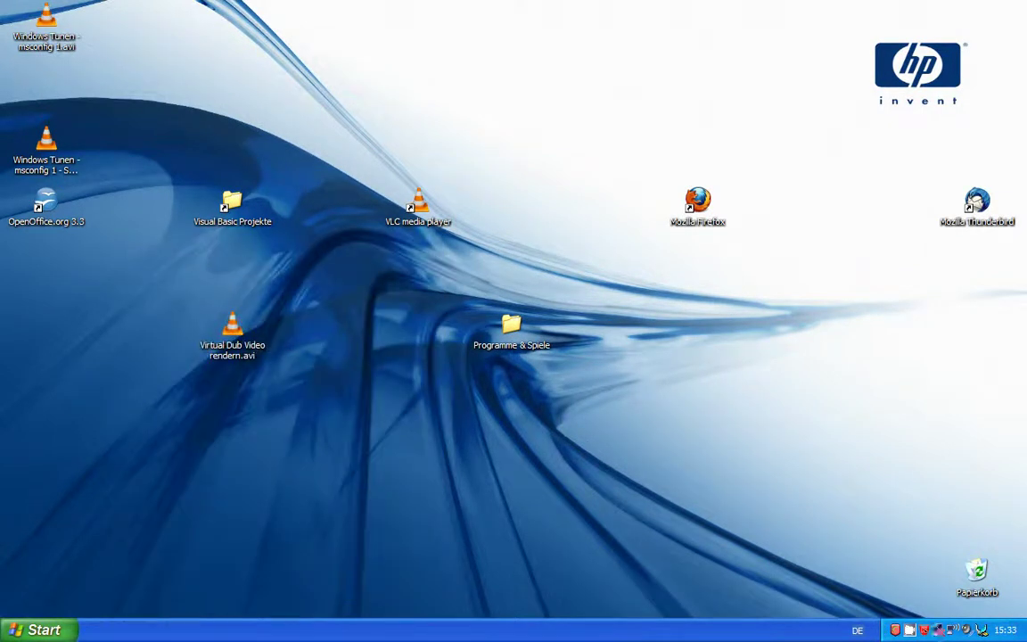
# - Bring up the CamStudio recorder window
pyautogui.click(903, 628)
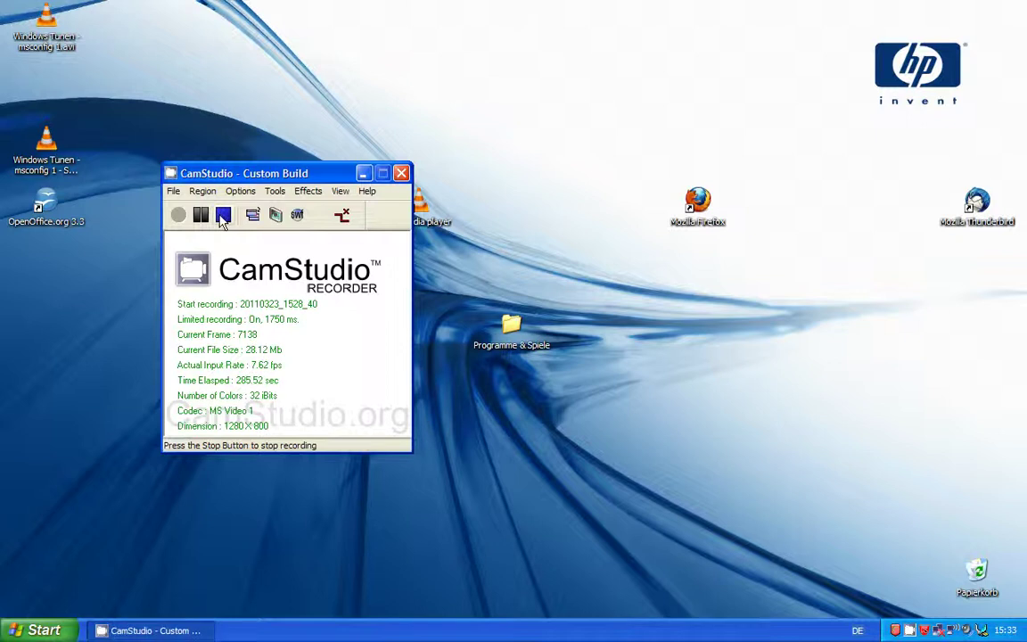